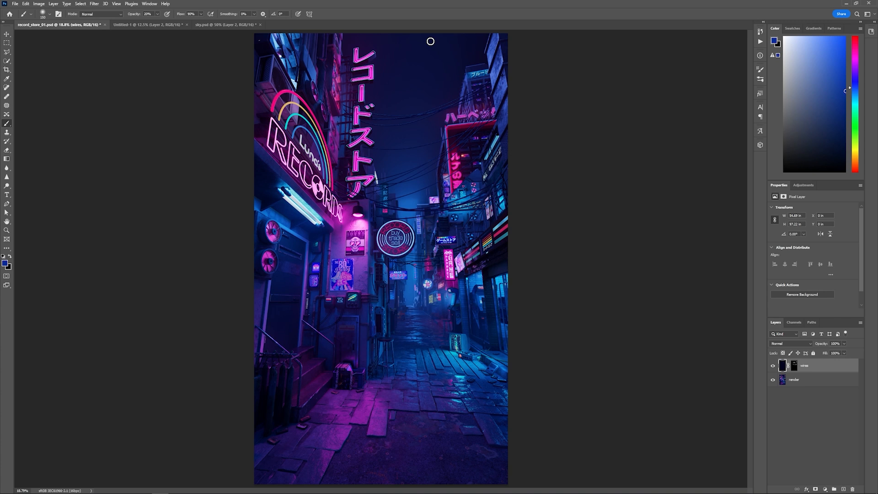
Step: Load the Alpha 1 channel as a selection and apply it as a layer mask on the render layer to cut out the sky
click(774, 381)
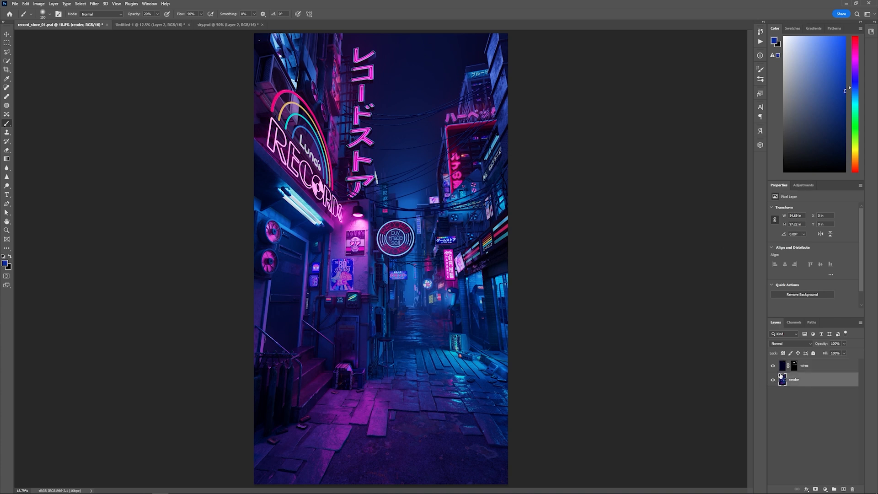
click(794, 323)
click(780, 386)
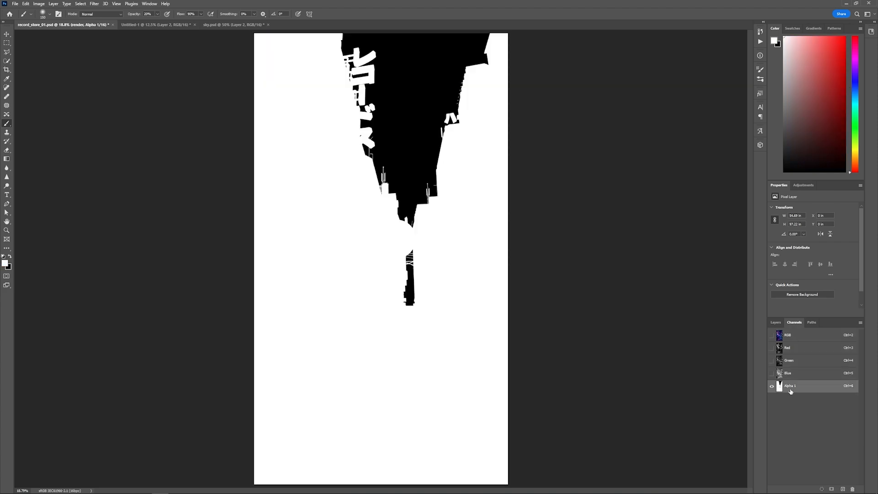
ctrl+click(780, 386)
click(787, 335)
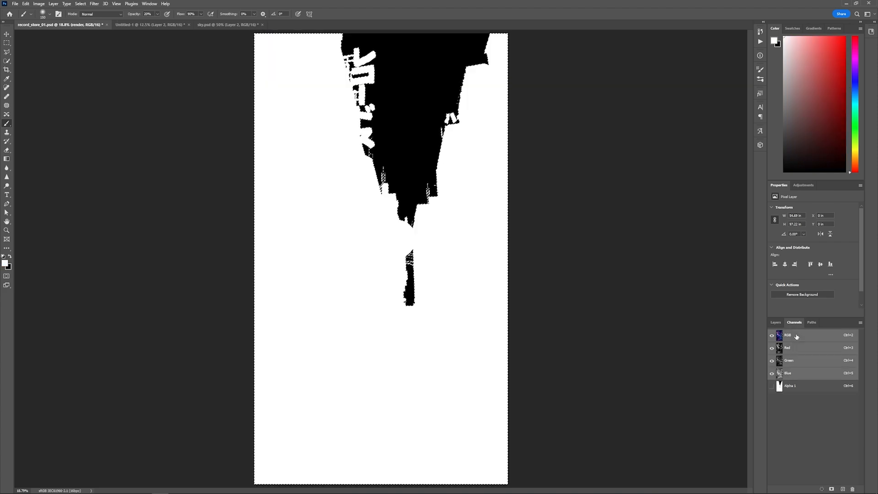
click(775, 323)
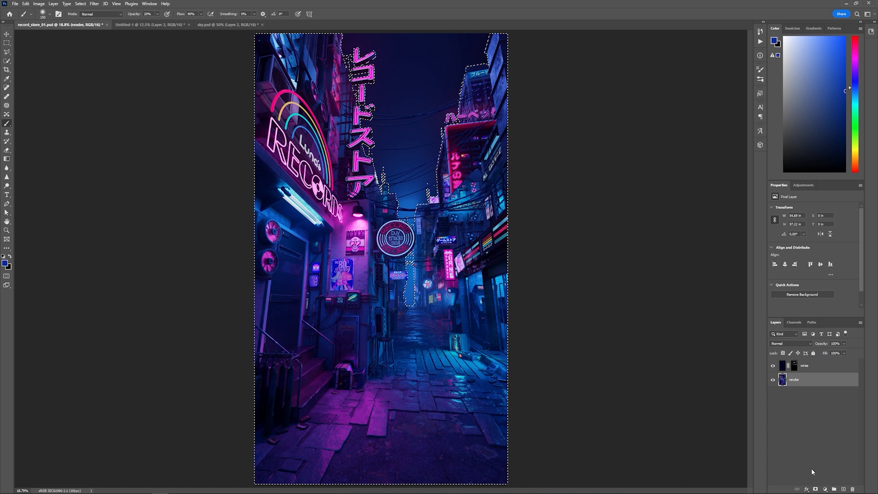
click(815, 489)
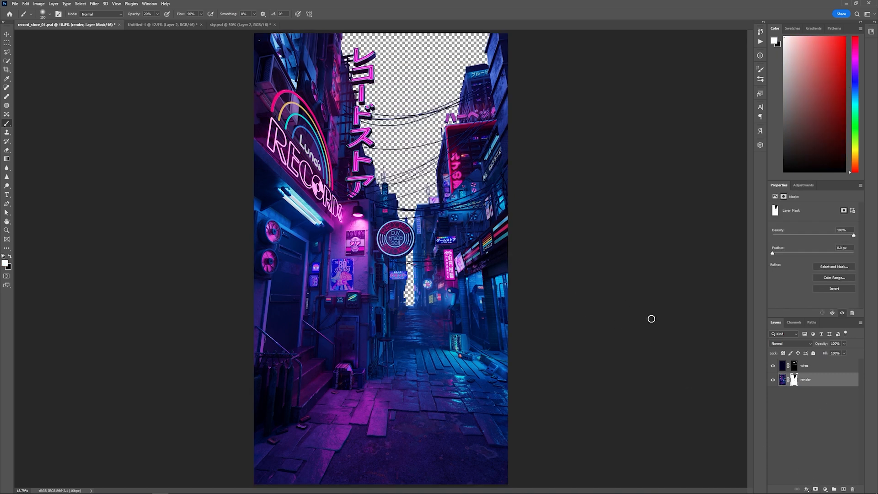
Step: Add a new layer beneath the render layer and fill it with dark blue sampled from the original sky
click(844, 489)
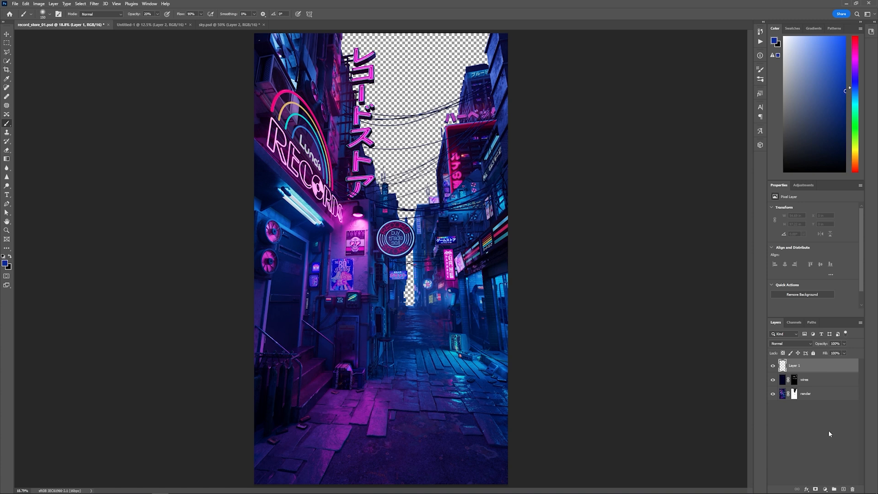
drag(798, 366, 806, 401)
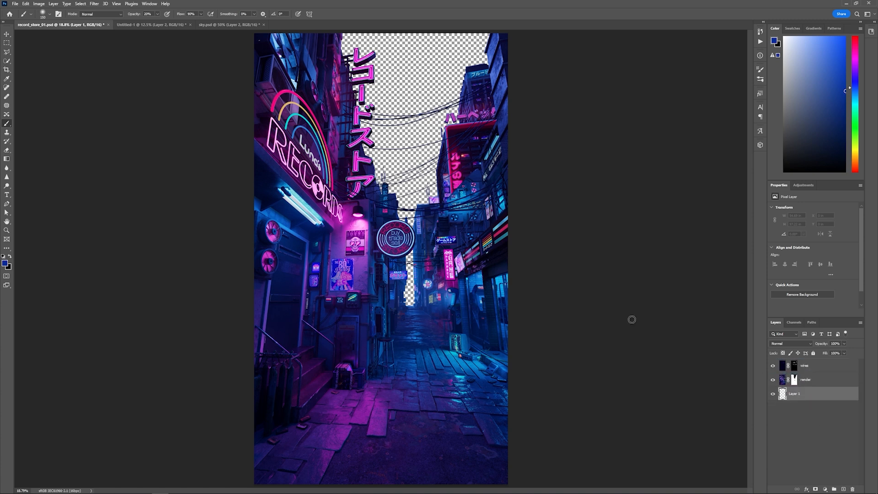
shift+click(794, 380)
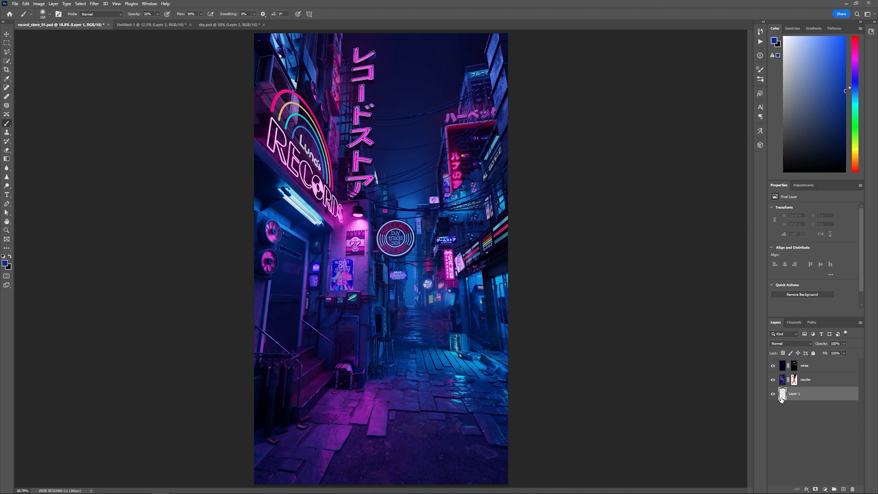
alt+click(418, 91)
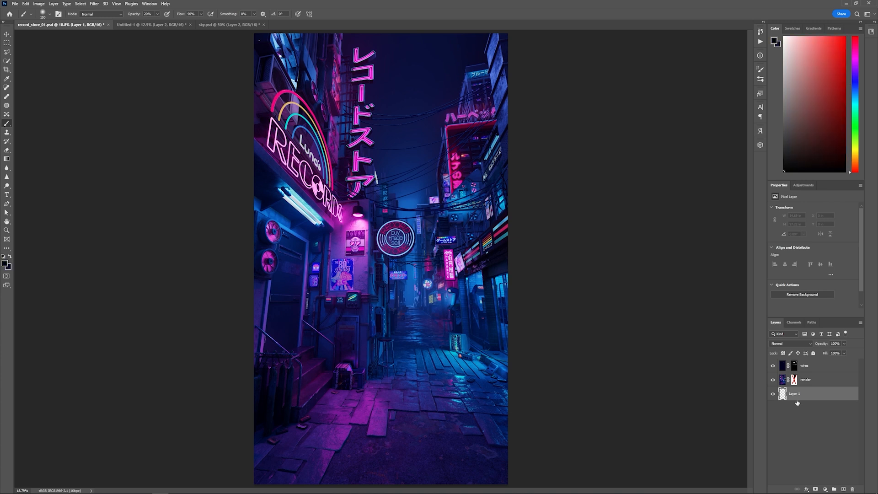
key(alt+BackSpace)
Step: Paint white on the render layer's mask with a large soft brush at 100% opacity to restore the blue haze at the alley's far end
click(794, 379)
right_click(403, 296)
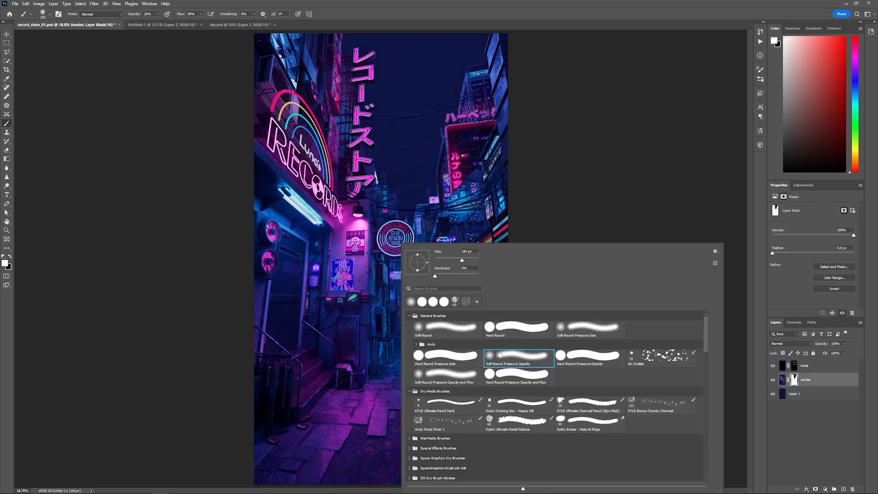
click(548, 20)
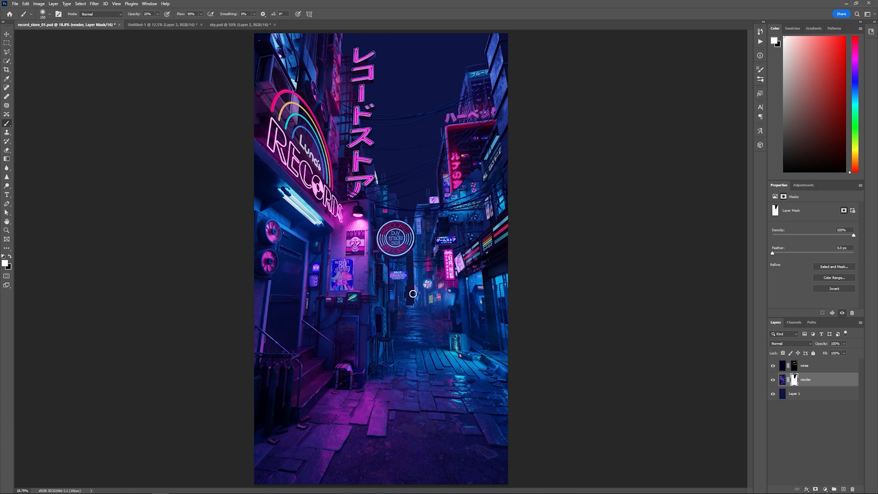
key(bracketright)
key(bracketright)
key(bracketright)
key(bracketright)
key(bracketright)
key(bracketright)
key(bracketright)
key(bracketright)
key(bracketright)
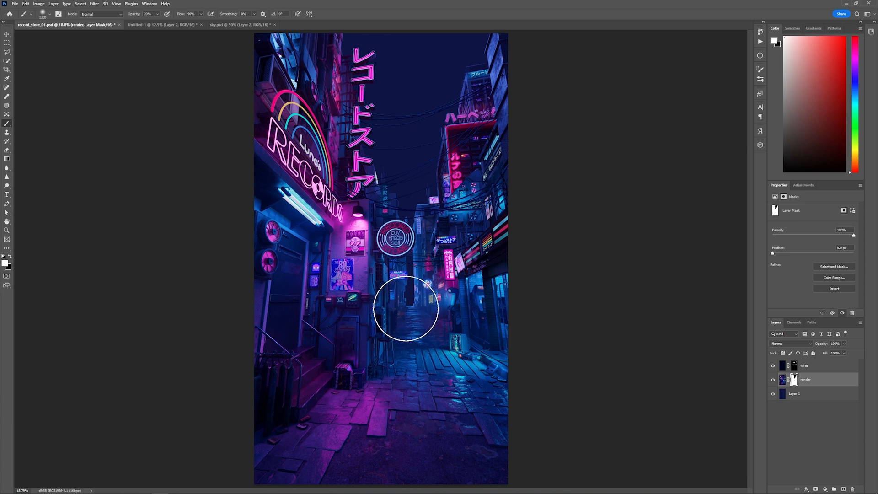
key(0)
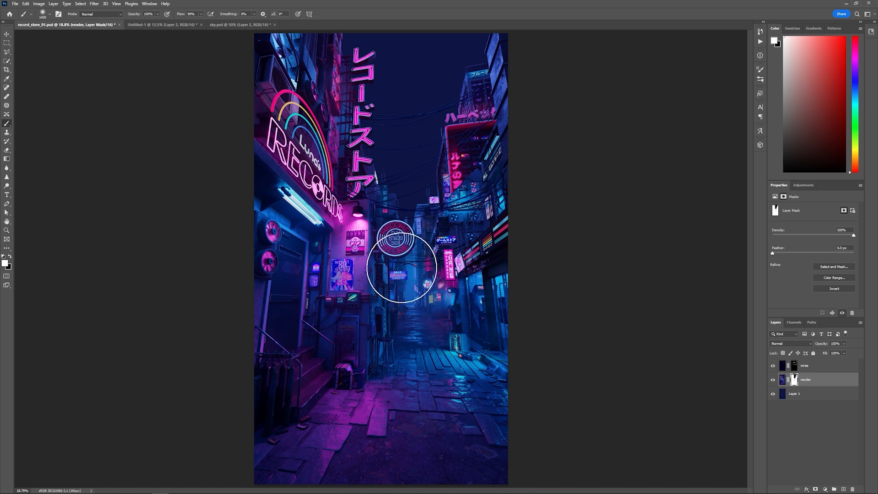
key(bracketright)
key(bracketright)
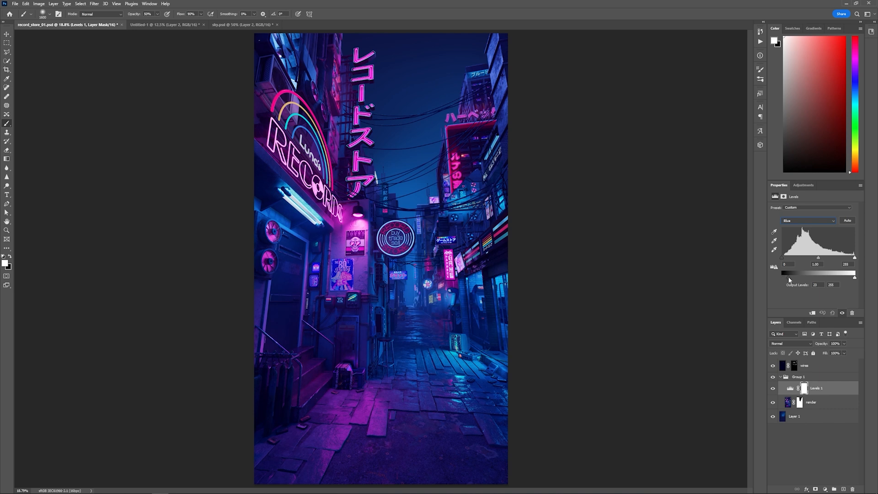
Step: Slightly lower the blue channel's black output level in the Levels 1 adjustment
drag(785, 277, 783, 277)
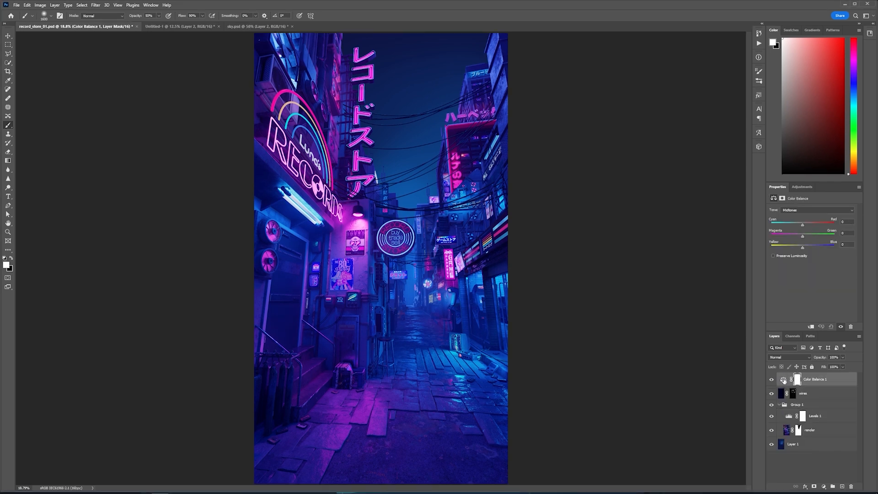
Step: Move Color Balance 1 into Group 1 above Levels 1 and set its midtones to +1 red, -10 magenta and +8 blue
drag(784, 379, 785, 411)
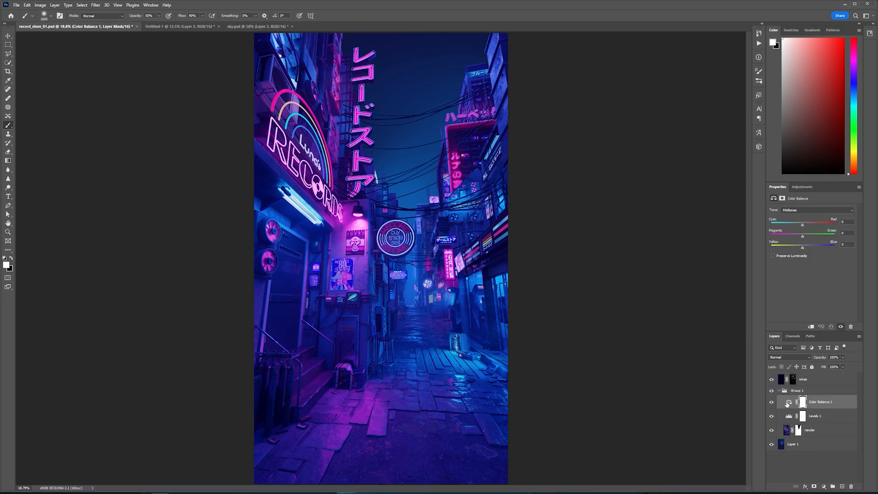
click(787, 403)
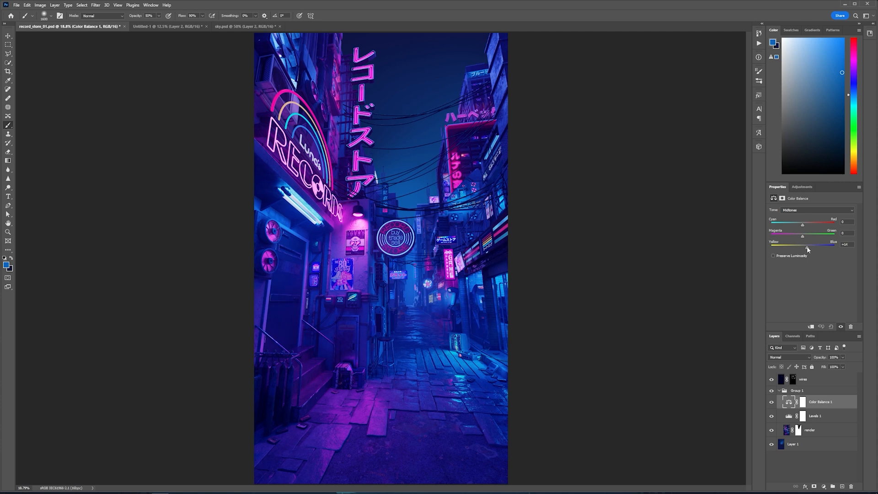
drag(807, 247, 803, 225)
click(823, 415)
click(824, 401)
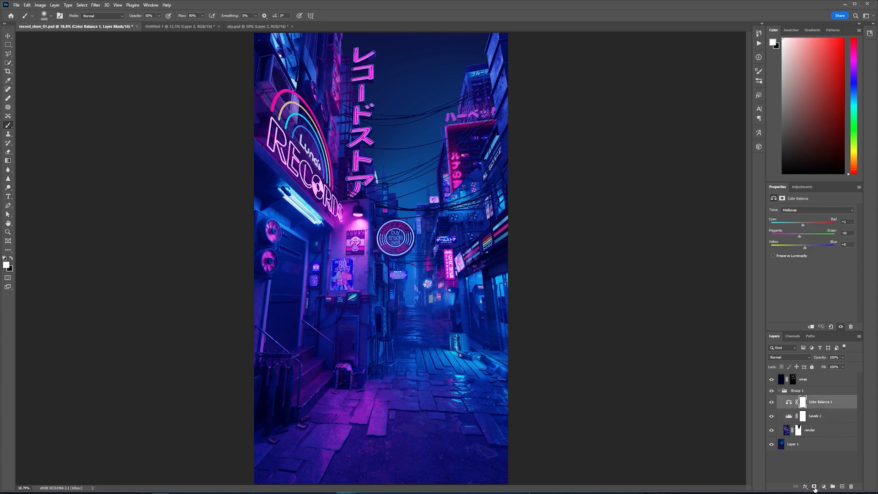
Step: Add a second Levels adjustment above Color Balance 1, boost its blue channel, and mask it to the area around the tube light
click(823, 486)
click(821, 488)
click(822, 487)
click(822, 488)
click(823, 489)
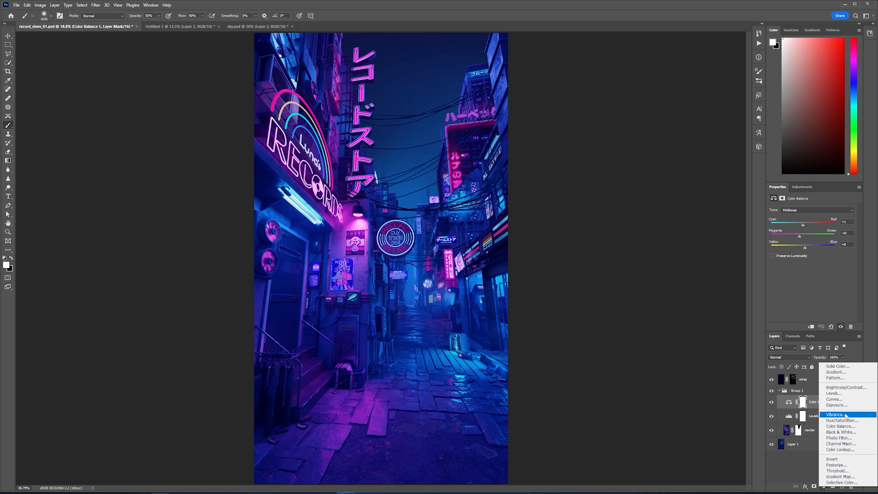
click(839, 396)
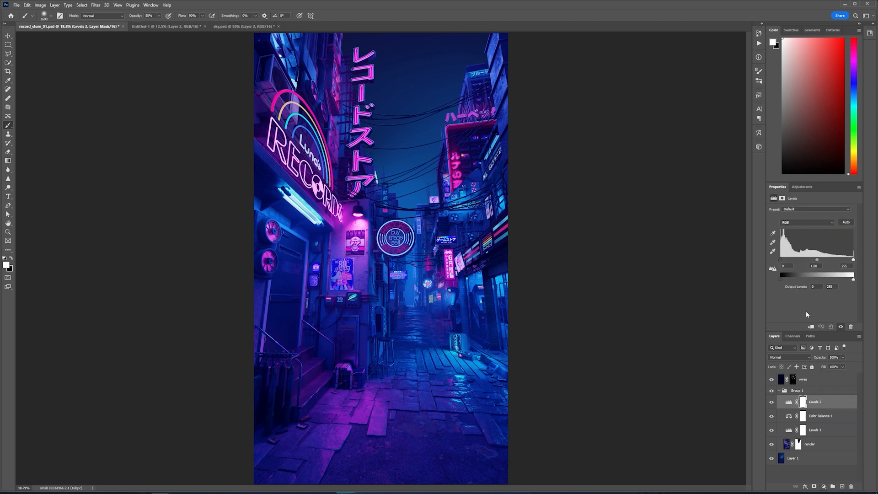
click(798, 222)
click(784, 245)
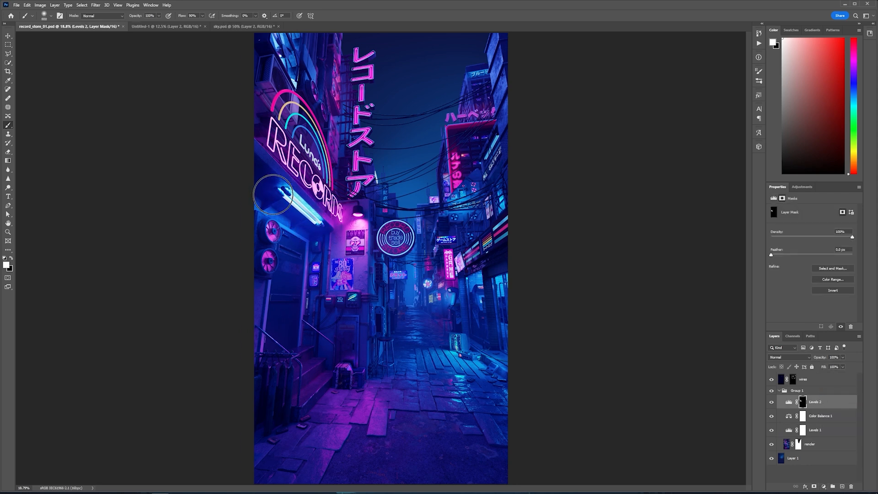
Step: Brighten the blue channel's midtones further in the Levels 2 adjustment
click(789, 402)
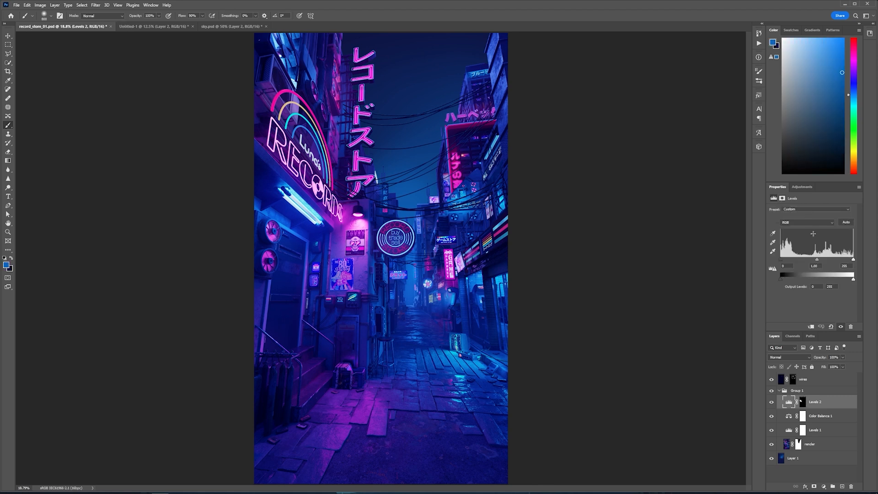
click(808, 224)
click(808, 244)
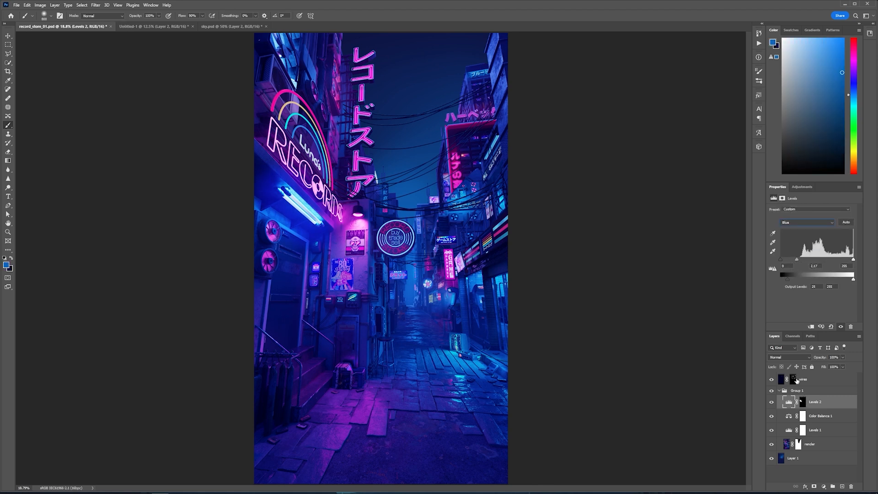
Step: Paint white on the Levels 2 mask over the shopfronts and wet pavement on the street's right side
click(803, 402)
key(d)
key(bracketleft)
key(bracketleft)
key(bracketleft)
key(bracketleft)
key(bracketleft)
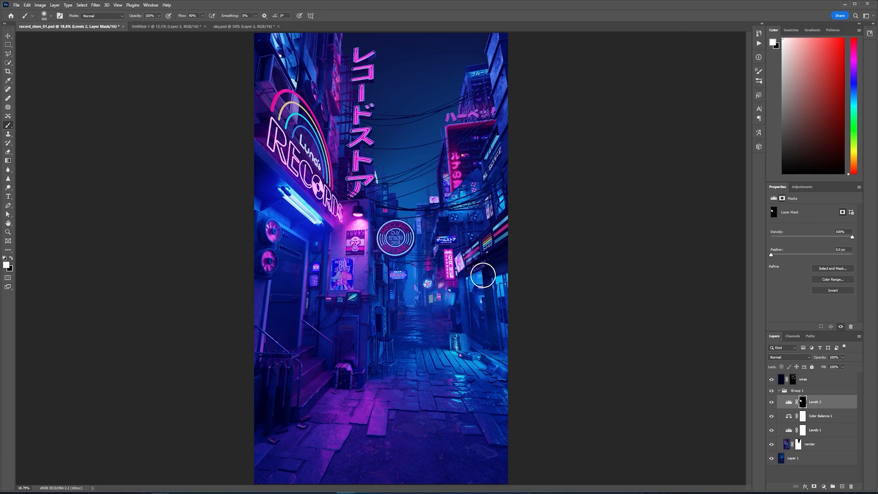
key(bracketright)
key(bracketright)
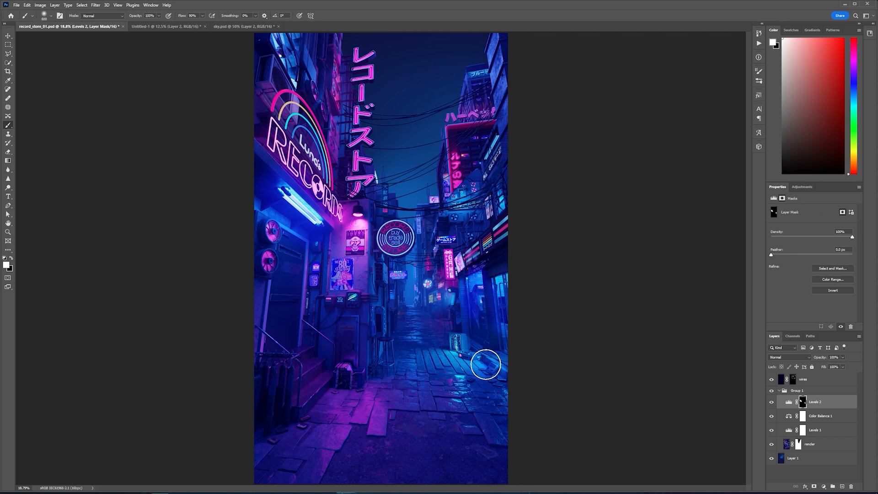
Step: Extend the blue glow to the round "buy trade sell" sign by painting the Levels 2 mask with a smaller brush
key(bracketleft)
key(bracketleft)
key(bracketleft)
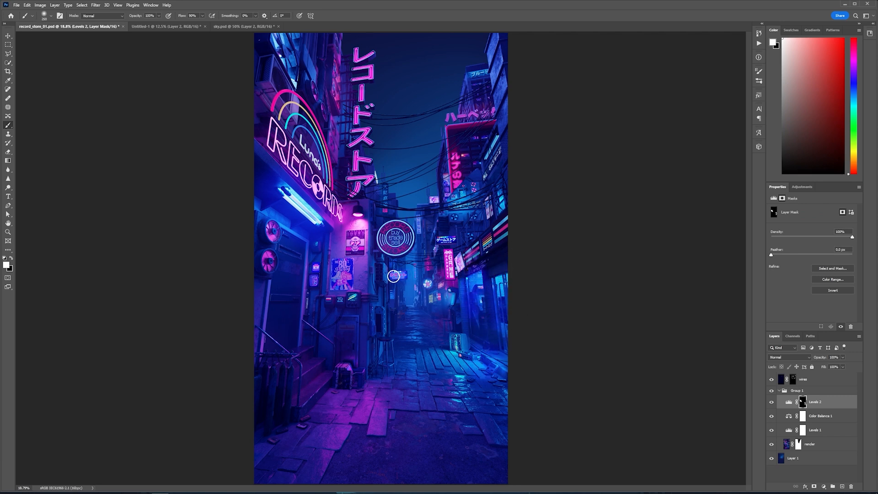
key(bracketright)
key(bracketright)
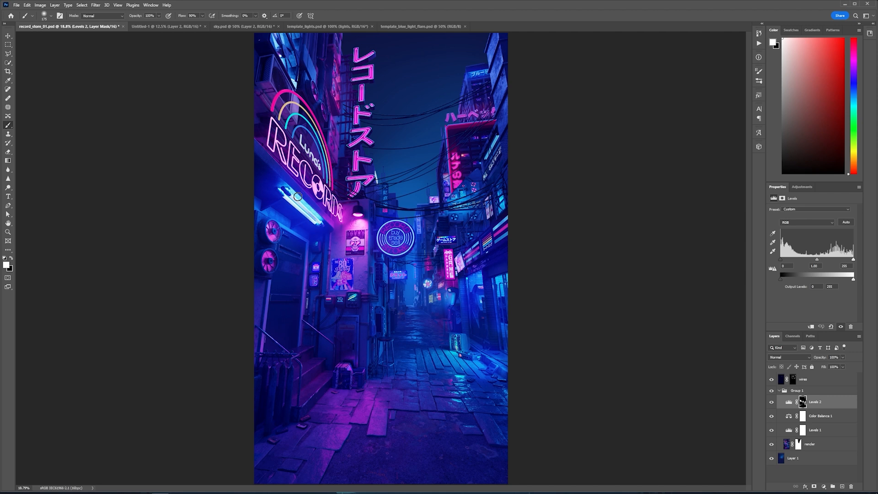
Step: Copy the flare from template_blue_light_flare.psd into record_store_01.psd as a new top layer with Screen blending
click(424, 27)
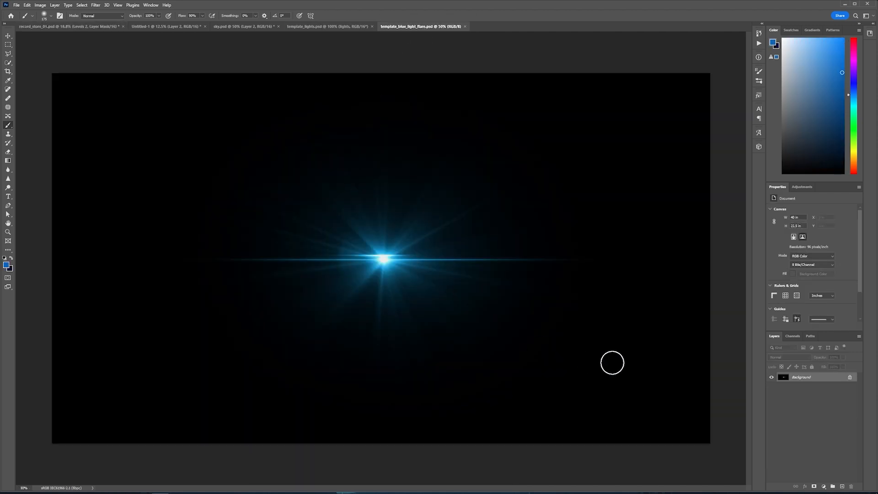
key(ctrl+a)
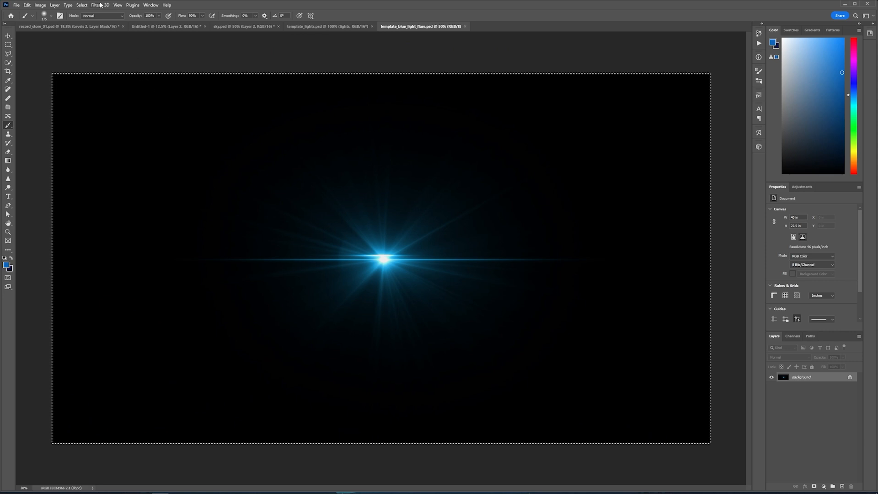
click(66, 29)
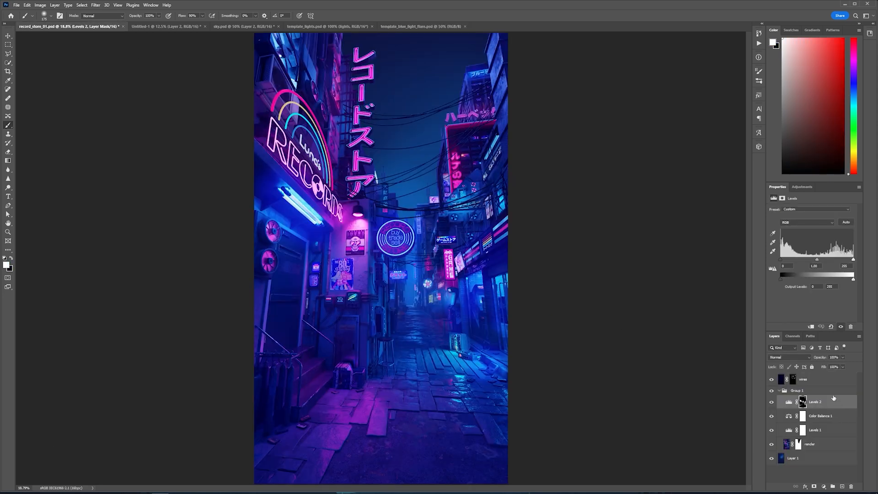
key(ctrl+v)
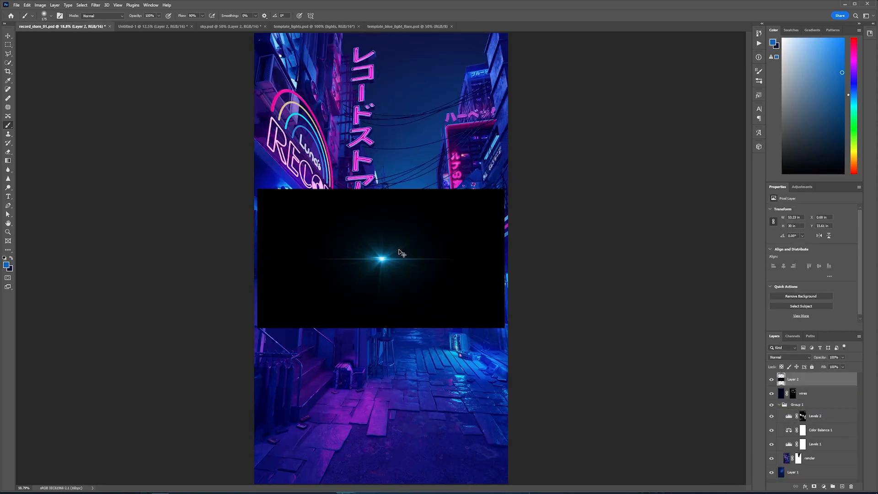
click(795, 357)
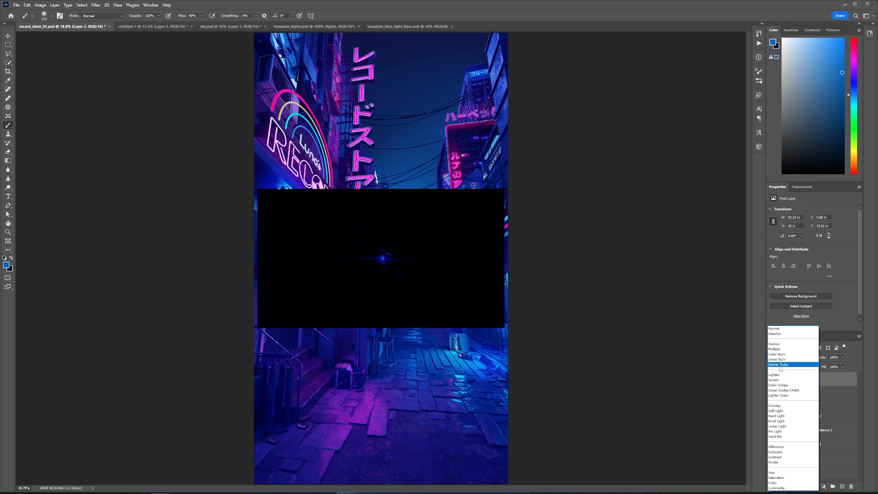
click(791, 369)
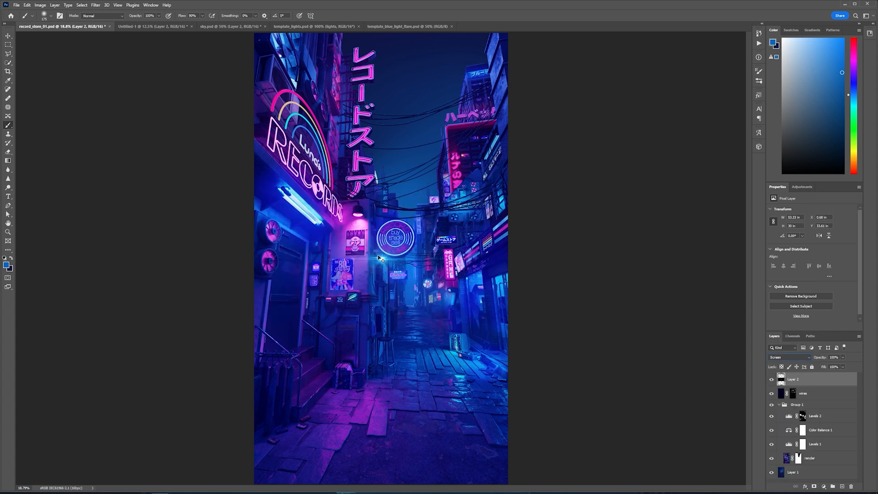
Step: Fit the blue flare over the fluorescent tube below the RECORDS sign, softening it with a large eraser and reduced layer opacity
mouse_move(379, 258)
mouse_down()
mouse_move(304, 238)
mouse_move(320, 197)
mouse_up()
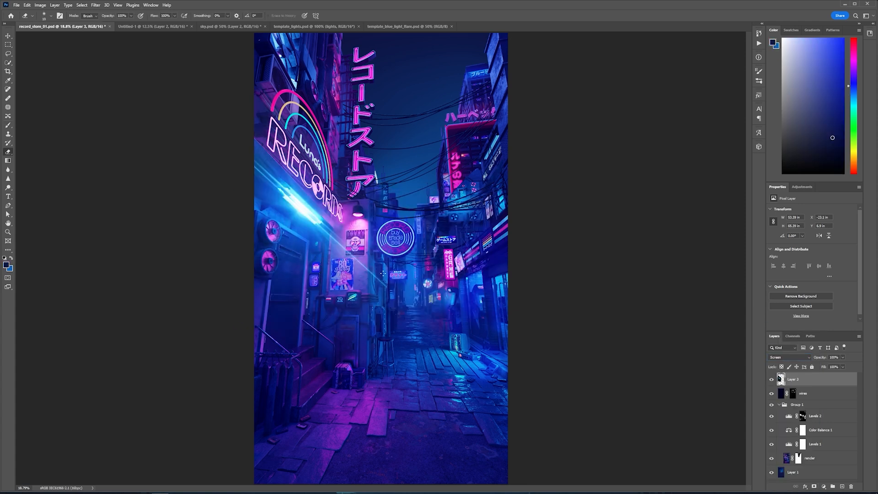
key(bracketright)
key(bracketright)
key(bracketright)
key(bracketright)
key(bracketright)
key(bracketright)
key(bracketright)
key(bracketright)
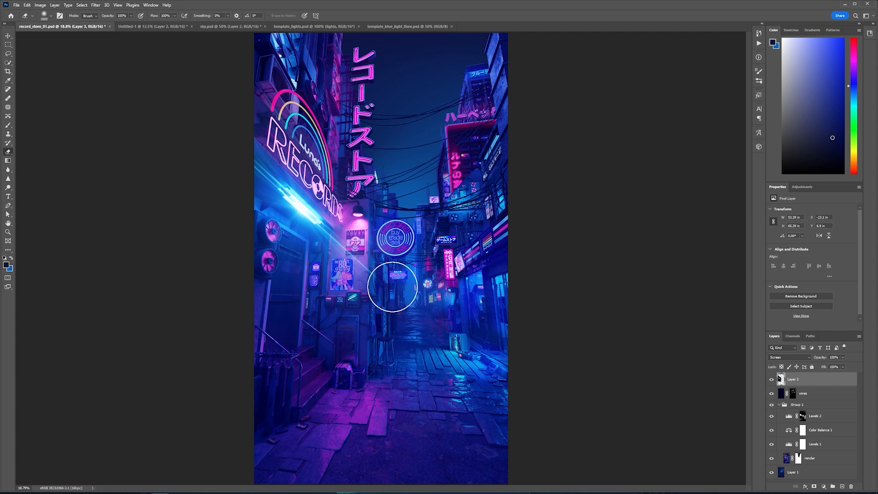
click(842, 358)
drag(833, 368, 832, 368)
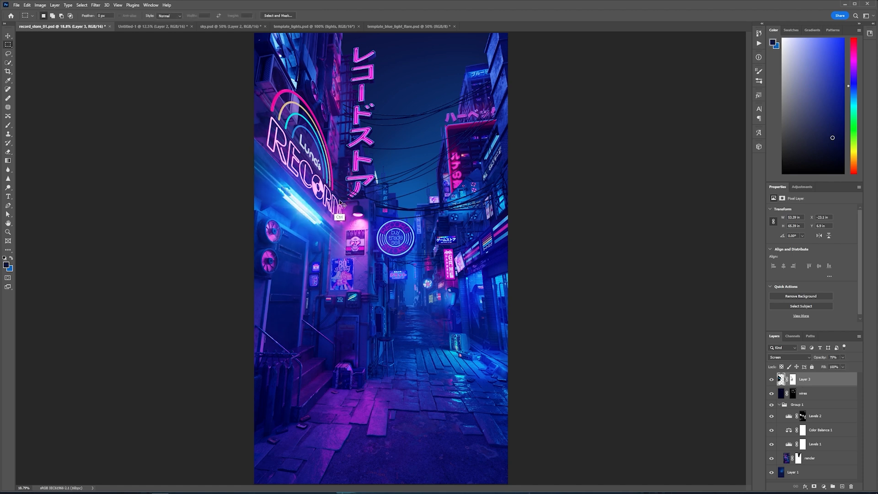
Step: Paste the blue flare as a new Screen-blended layer and position it on the wall lamp beside the RECORDS sign
key(ctrl+v)
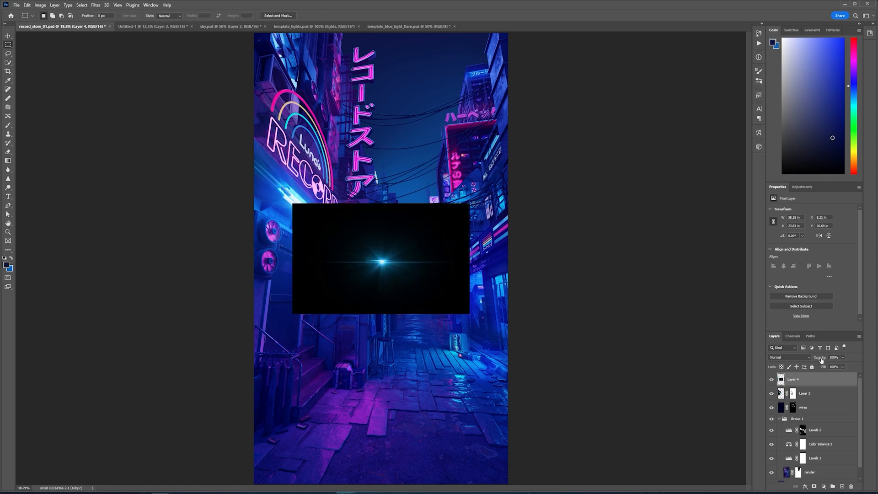
click(805, 359)
click(788, 380)
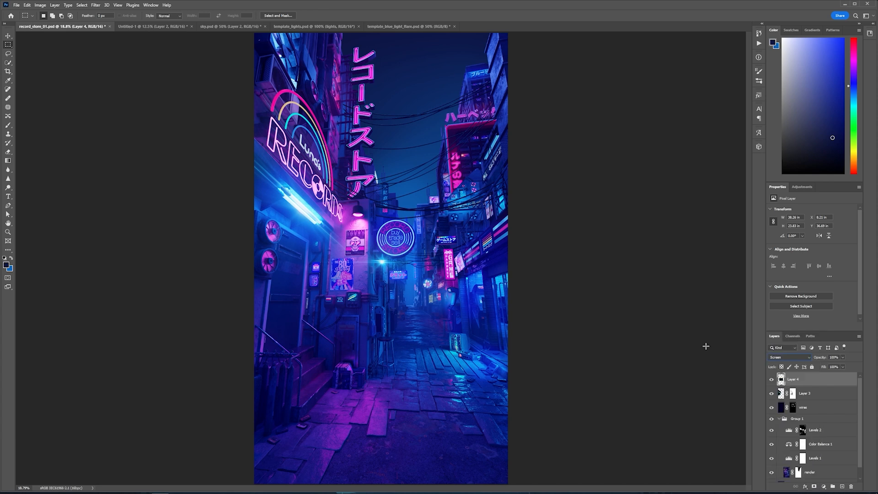
drag(405, 251, 366, 214)
key(ctrl+t)
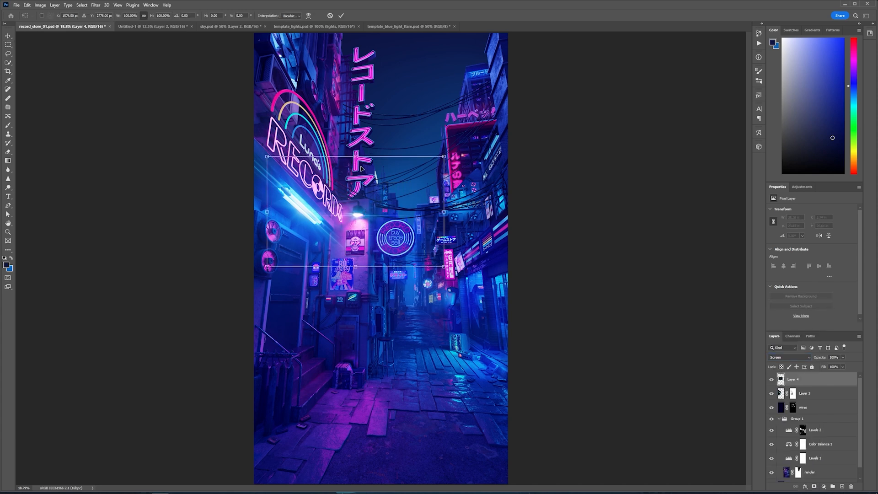
key(Return)
key(m)
Step: Shift the lamp flare's hue from blue to pink with Hue/Saturation
key(ctrl+u)
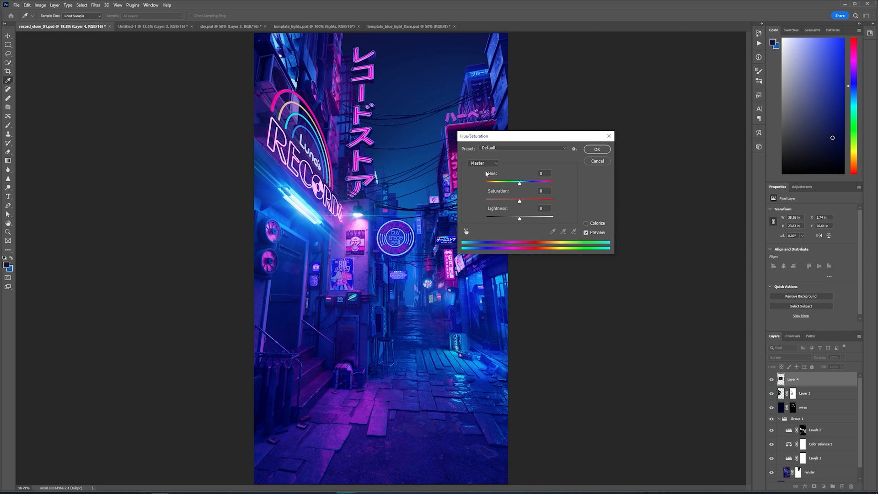
drag(524, 186, 538, 185)
key(Return)
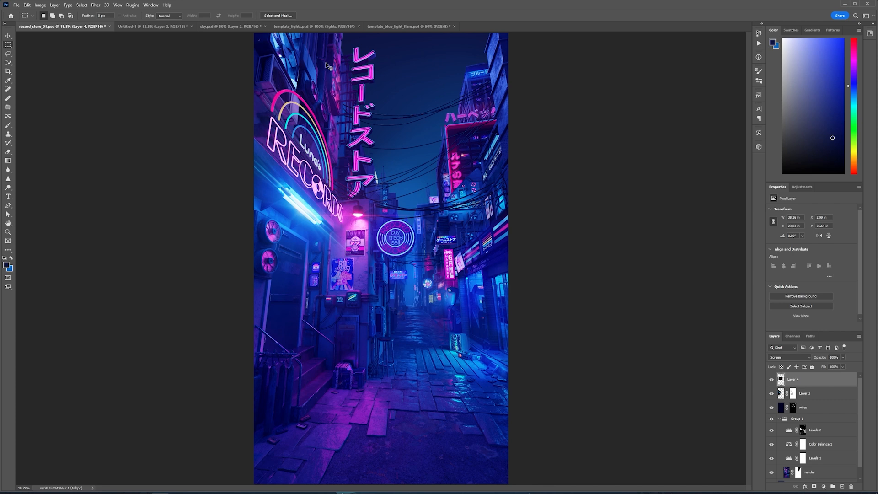
Step: Enlarge the pink flare with Free Transform, keeping it centred on the wall lamp
key(ctrl+t)
drag(444, 268, 372, 219)
key(Return)
key(m)
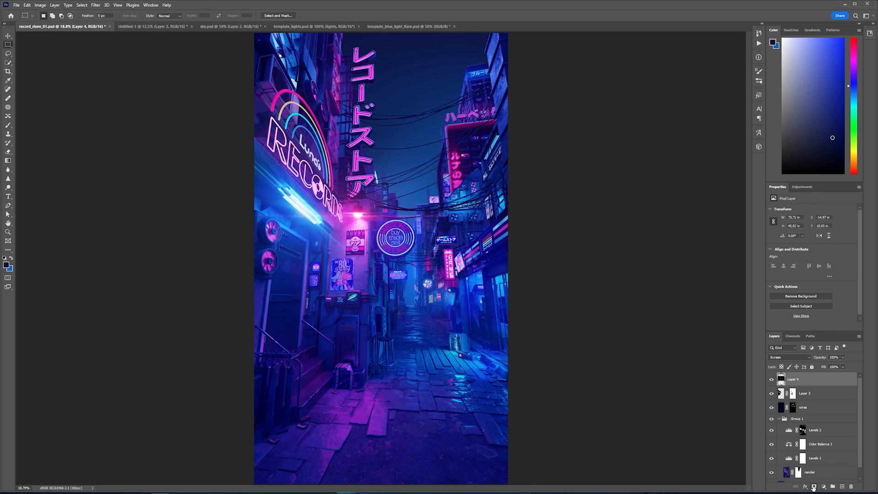
Step: Add a layer mask to the pink flare layer and ready the brush with default colours for painting it
click(814, 488)
key(d)
key(b)
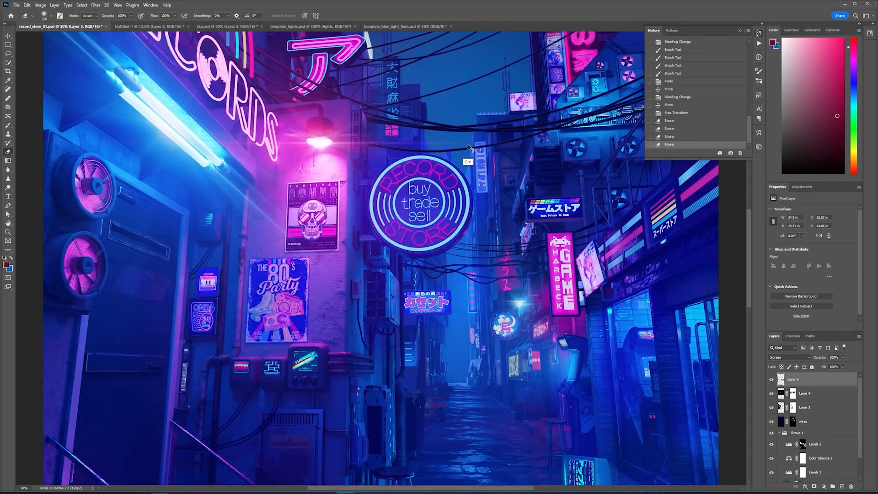
Step: Unlock the Background layer of render_neon_01.exr and load its Alpha 1 channel as a selection
key(ctrl+plus)
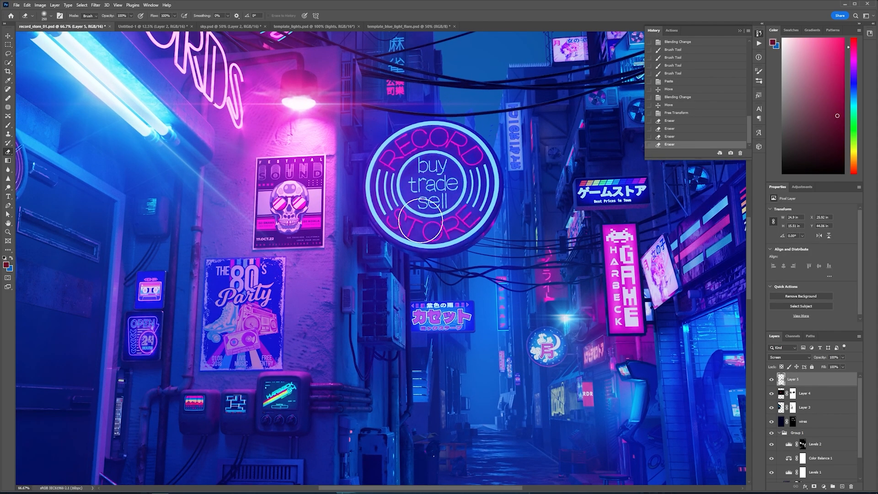
drag(461, 148, 422, 216)
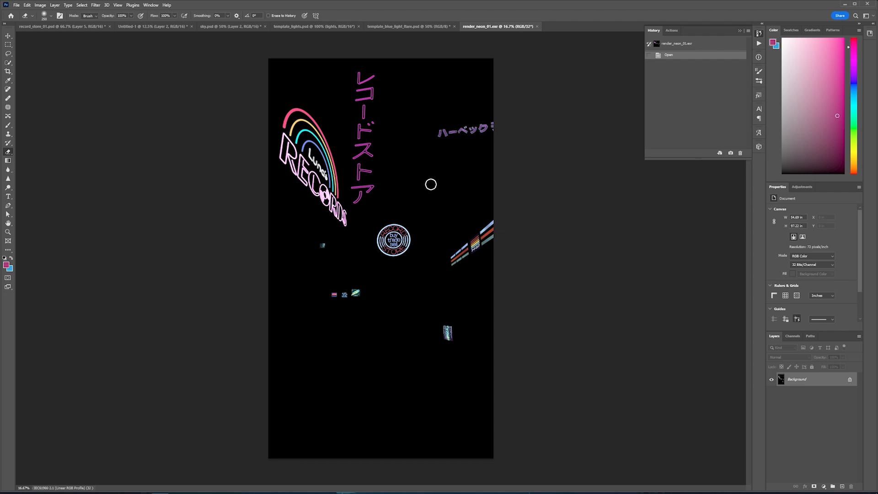
click(850, 381)
click(794, 336)
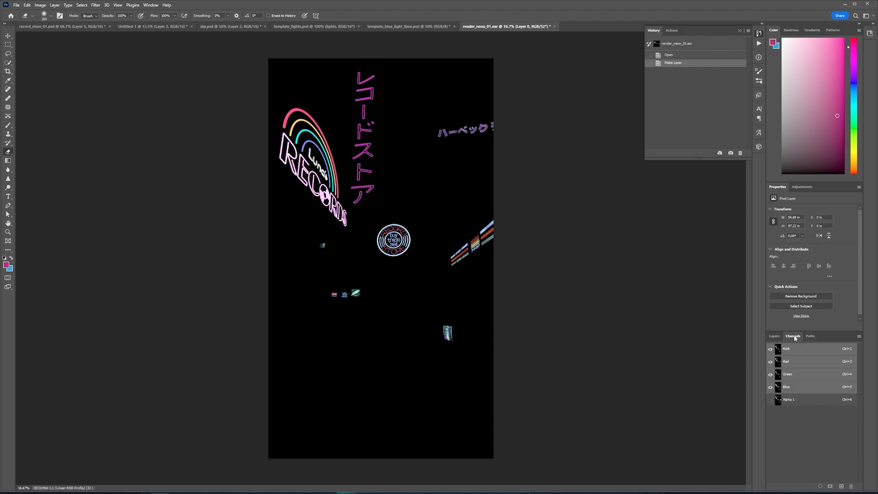
click(806, 402)
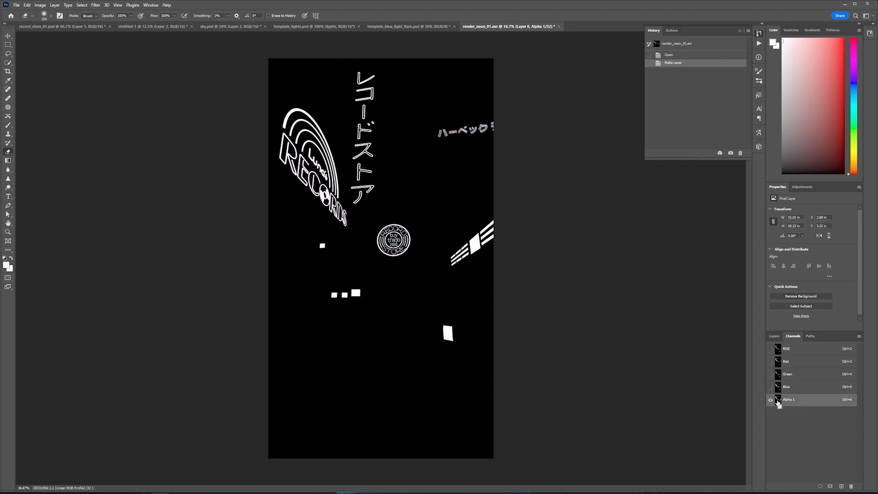
ctrl+click(778, 401)
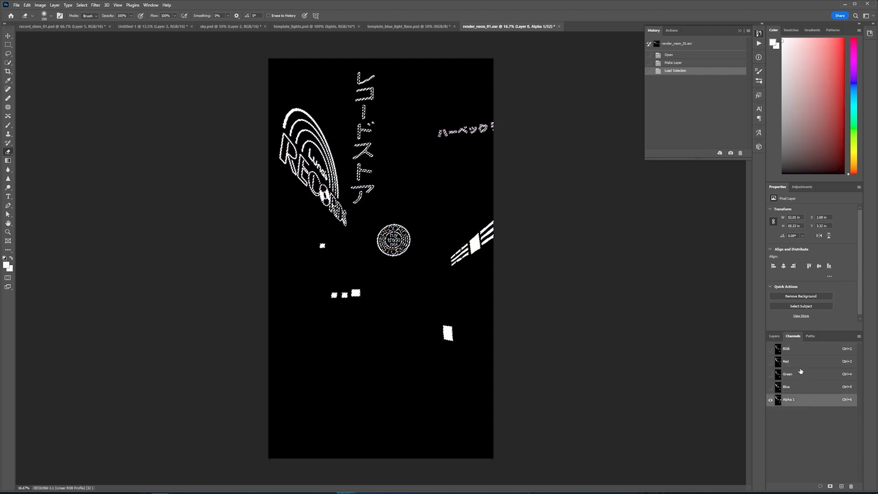
Step: Mask the neon layer with the alpha selection and duplicate it into record_store_01.psd with Screen blending
click(796, 349)
click(774, 336)
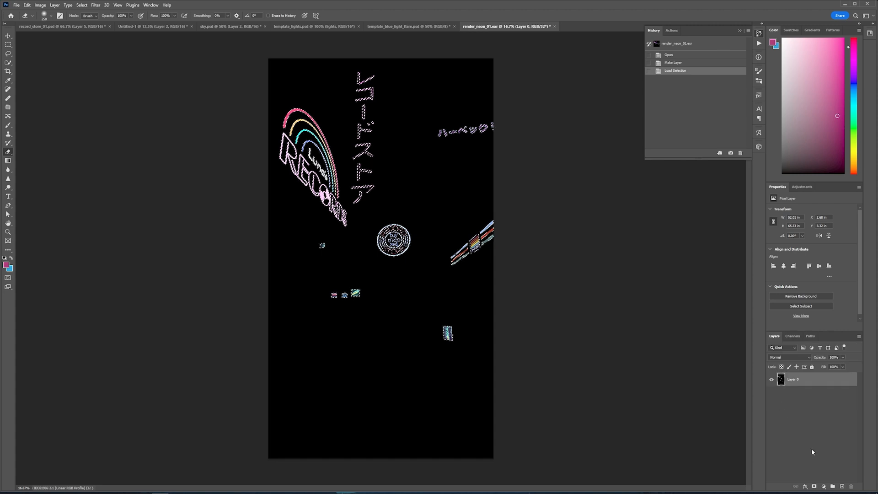
click(815, 486)
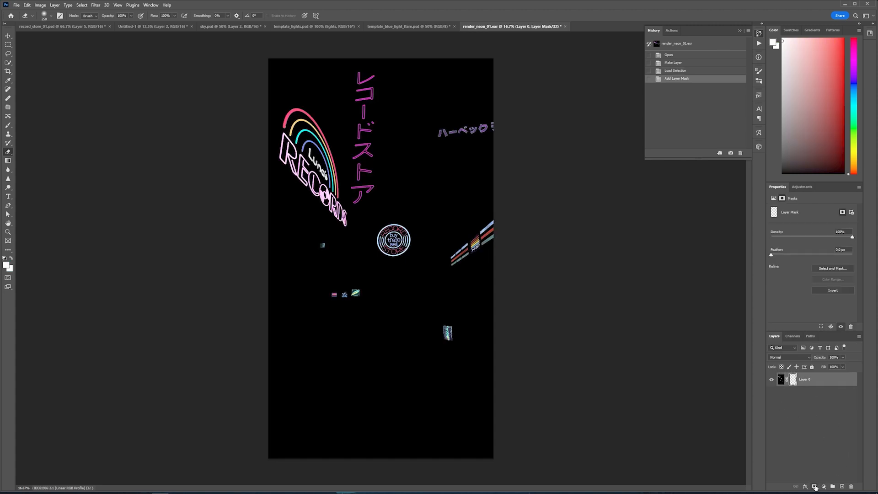
click(826, 383)
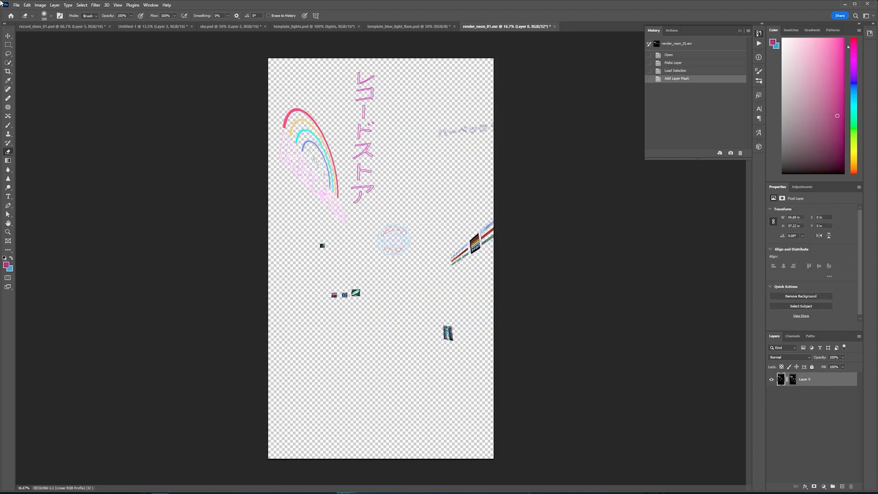
click(54, 5)
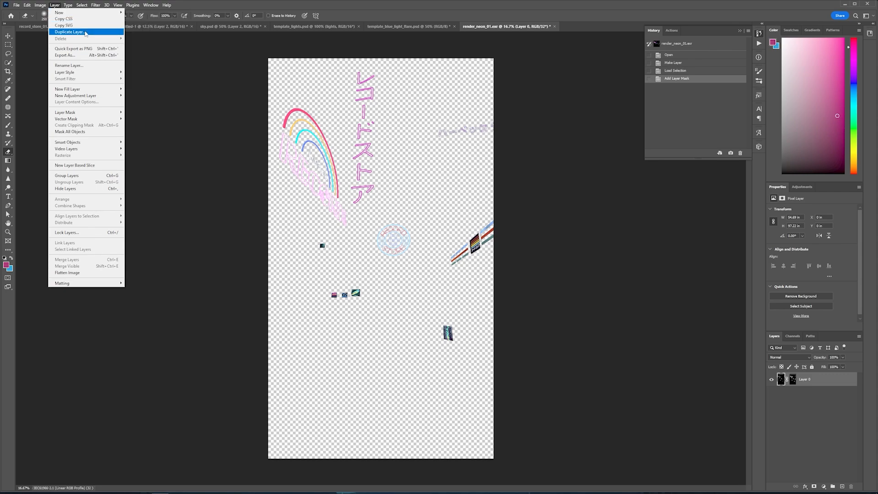
click(70, 31)
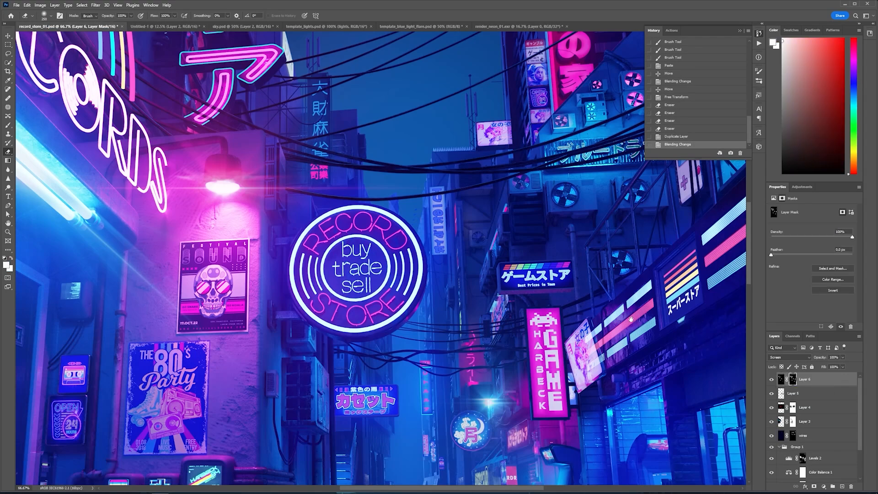
Step: Load the neon layer's mask as a selection and create a new top layer masked by it
drag(631, 319, 502, 348)
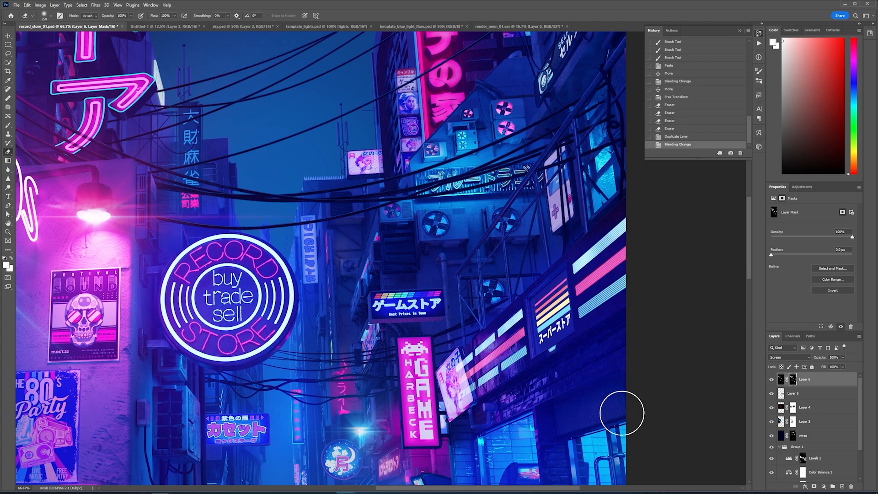
key(l)
ctrl+click(793, 379)
click(842, 487)
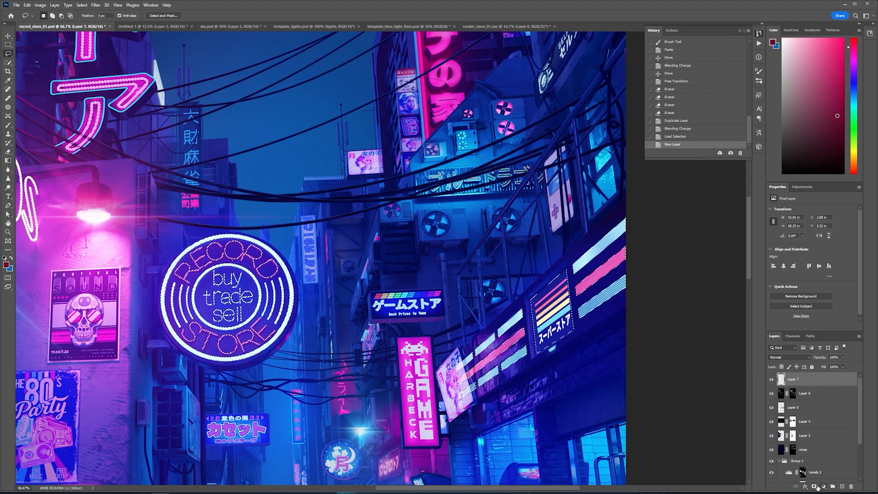
click(814, 486)
Step: Limit the new layer's mask to the round record store sign by blacking out everything else, and hide Layer 6
mouse_move(302, 230)
mouse_down()
mouse_move(320, 332)
mouse_move(311, 233)
mouse_up()
key(ctrl+shift+i)
key(ctrl+BackSpace)
key(ctrl+d)
click(772, 393)
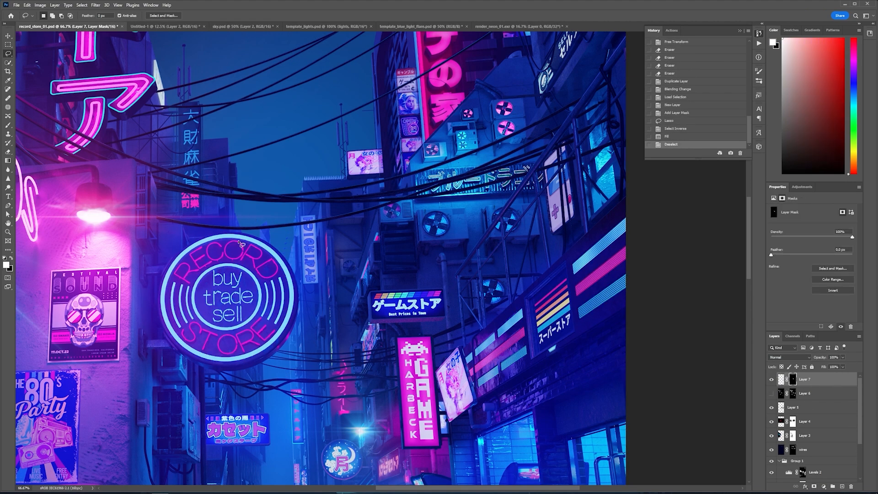
Step: Lasso the word RECORD on the round sign and fill it with black on the Layer 7 mask
key(ctrl+1)
mouse_move(201, 229)
mouse_down()
mouse_move(210, 254)
mouse_move(245, 234)
mouse_move(355, 239)
mouse_move(309, 196)
mouse_move(237, 201)
mouse_up()
drag(316, 240, 352, 219)
key(ctrl+BackSpace)
key(ctrl+BackSpace)
key(ctrl+d)
Step: Fill Layer 7 with a blue sampled from the round sign
key(ctrl+2)
key(b)
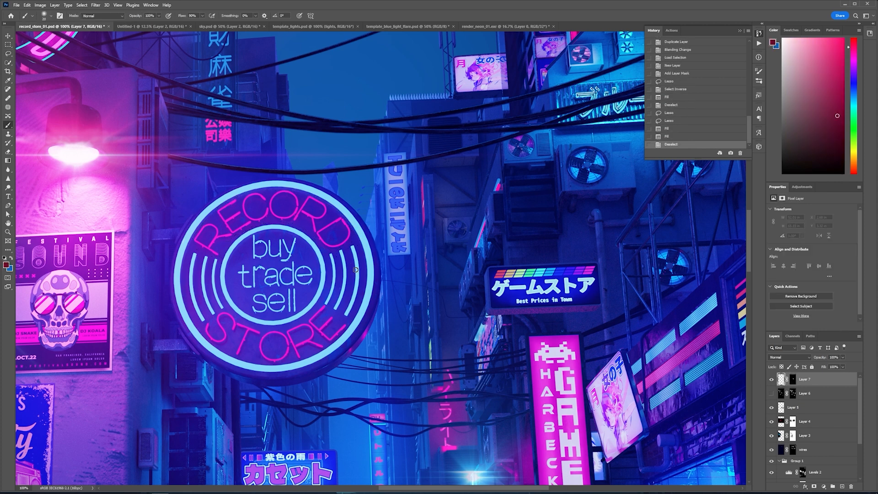
alt+click(356, 269)
key(alt+BackSpace)
Step: Paint black on the Layer 7 mask over "buy trade sell" and STORE, leaving only the sign's rings and arcs blue
click(792, 379)
right_click(230, 316)
key(Return)
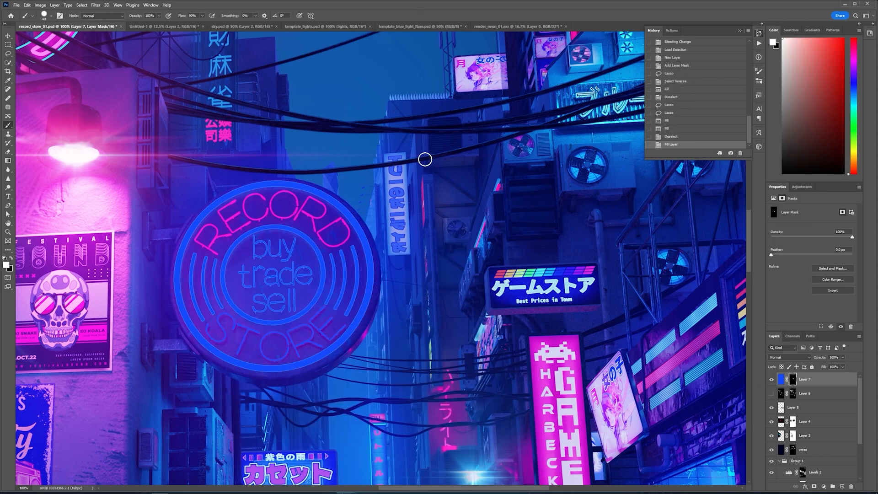
key(x)
mouse_move(224, 321)
mouse_down()
mouse_move(325, 327)
mouse_move(266, 274)
mouse_move(290, 242)
mouse_move(291, 297)
mouse_move(286, 278)
mouse_up()
Step: Add an Outer Glow to Layer 7 and set its colour to blue 000cff
click(805, 486)
click(822, 479)
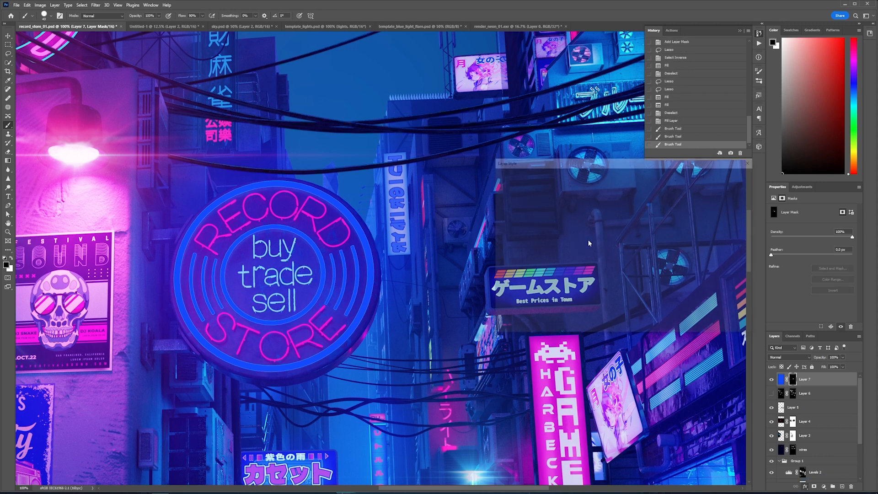
click(602, 222)
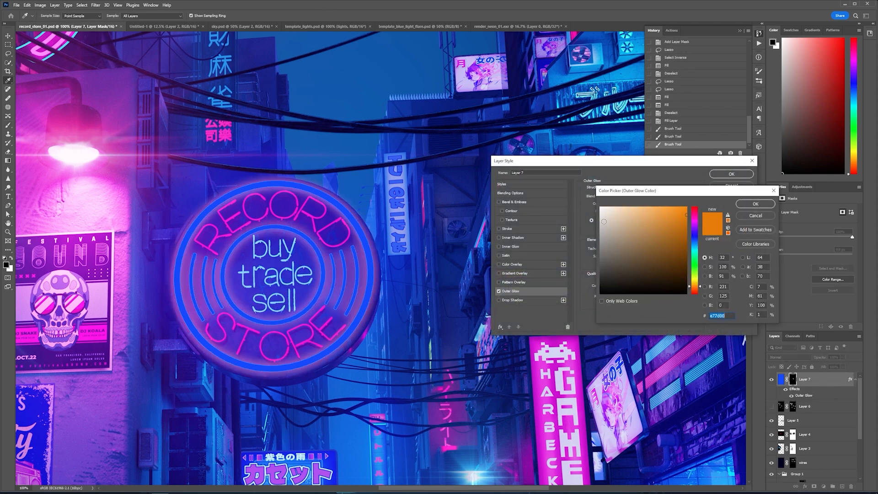
click(696, 238)
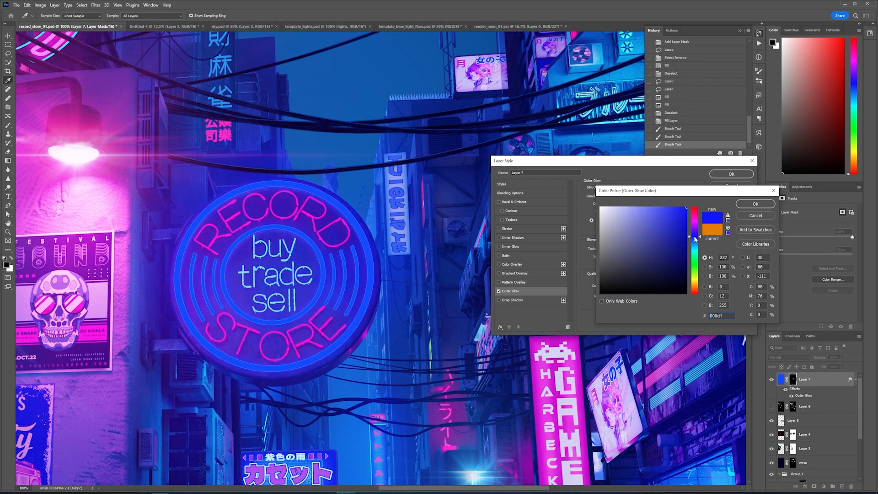
click(756, 203)
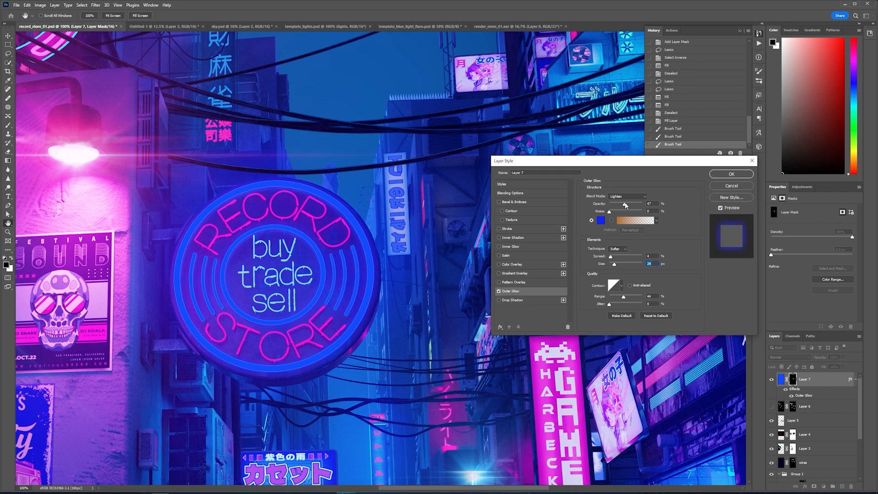
Step: Add an Inner Glow to Layer 7 in pale blue dfedff and apply the layer style
click(525, 246)
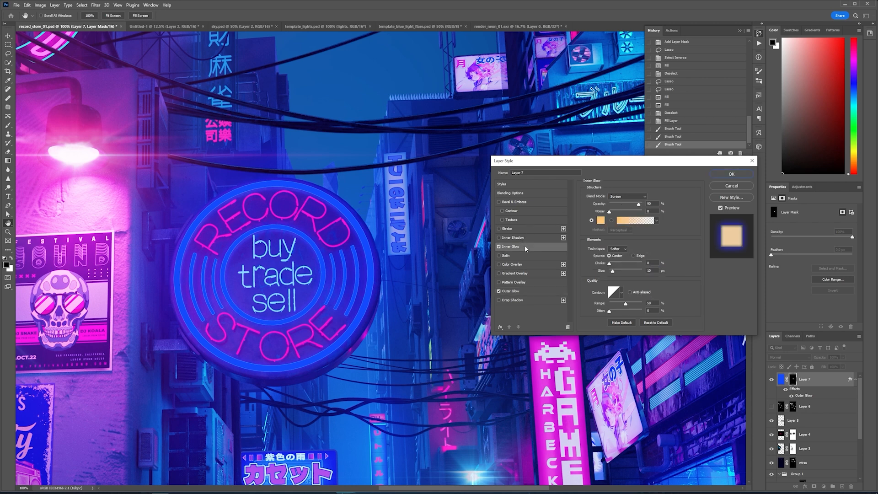
click(600, 220)
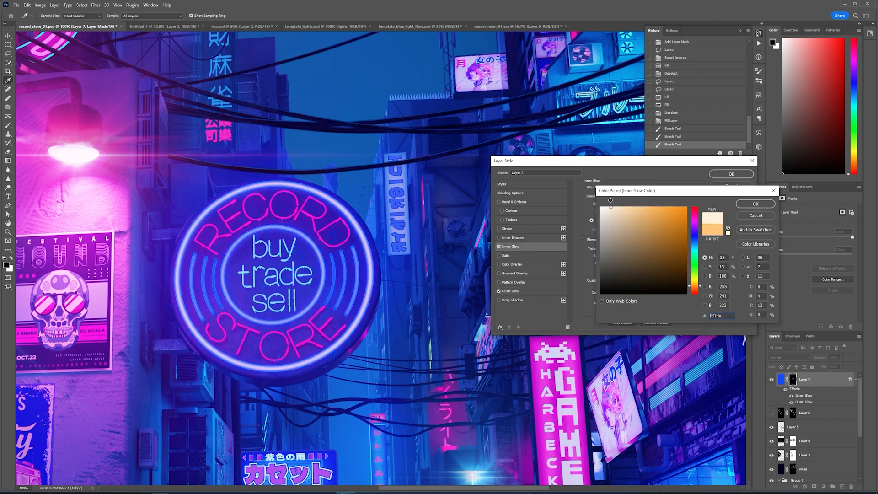
click(695, 246)
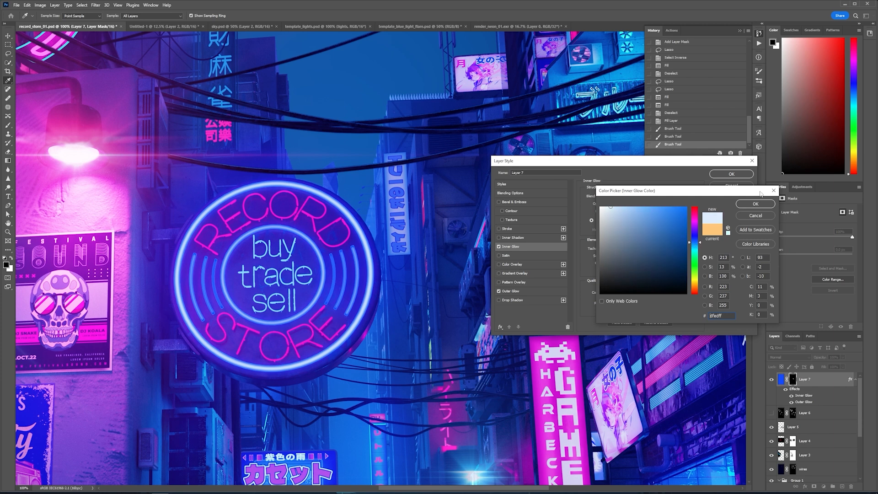
click(756, 204)
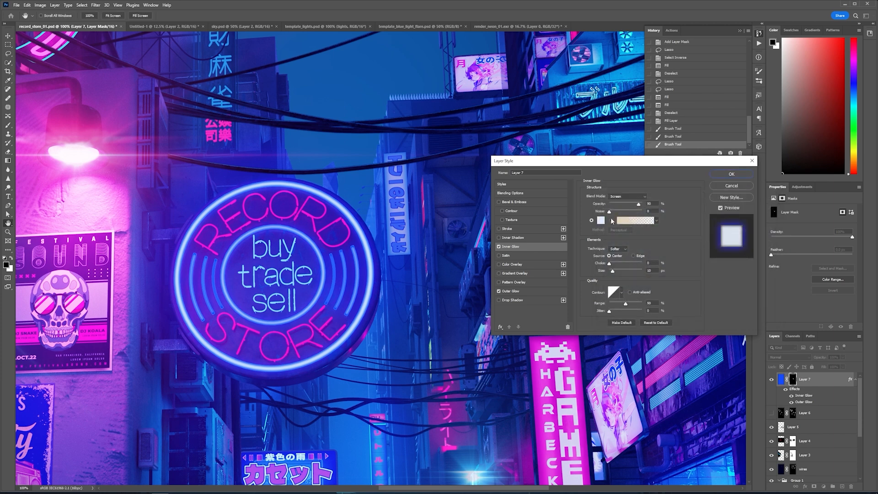
key(Return)
Step: Set Layer 7's blending mode to Screen
key(ctrl+minus)
key(ctrl+minus)
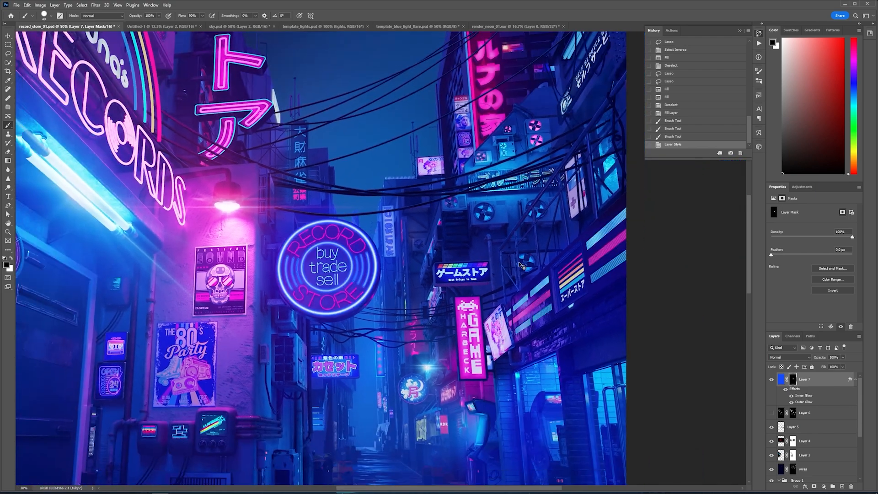
click(784, 356)
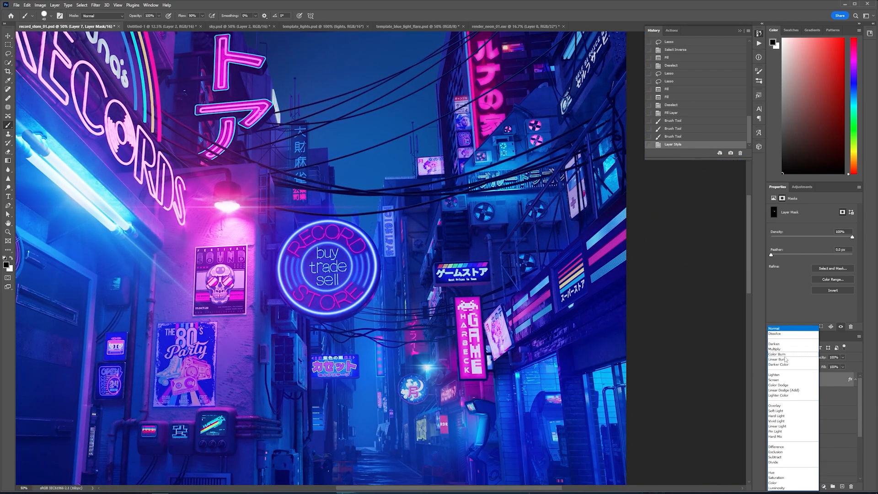
click(777, 379)
Step: Examine the round sign's blue glow up close and within the whole image
key(ctrl+minus)
key(ctrl+minus)
key(ctrl+plus)
key(ctrl+plus)
key(ctrl+plus)
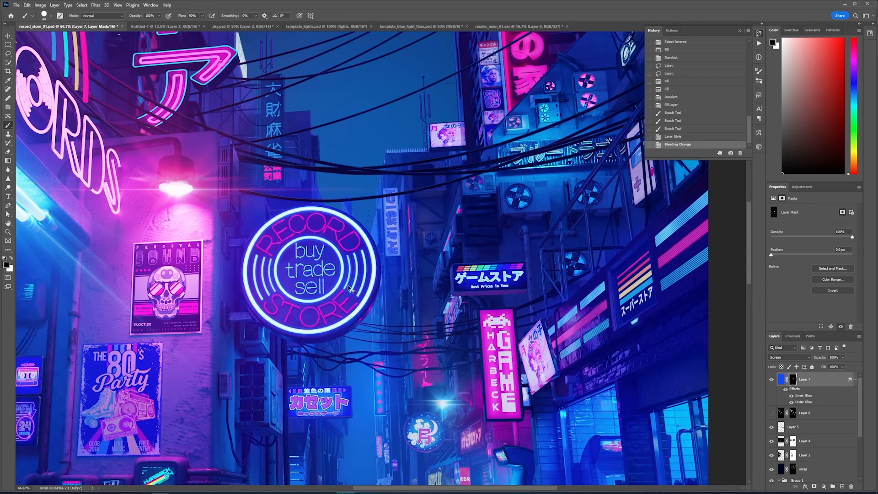
key(ctrl+minus)
key(ctrl+minus)
key(ctrl+minus)
key(ctrl+minus)
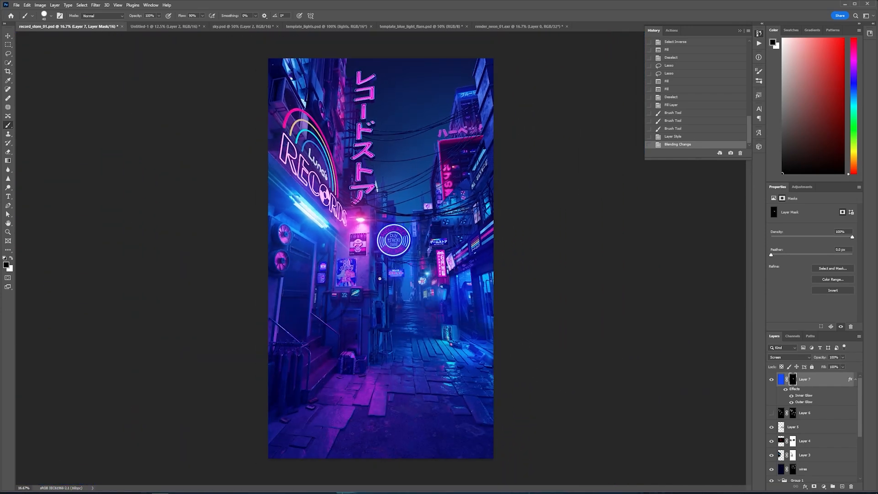
key(ctrl+plus)
key(ctrl+plus)
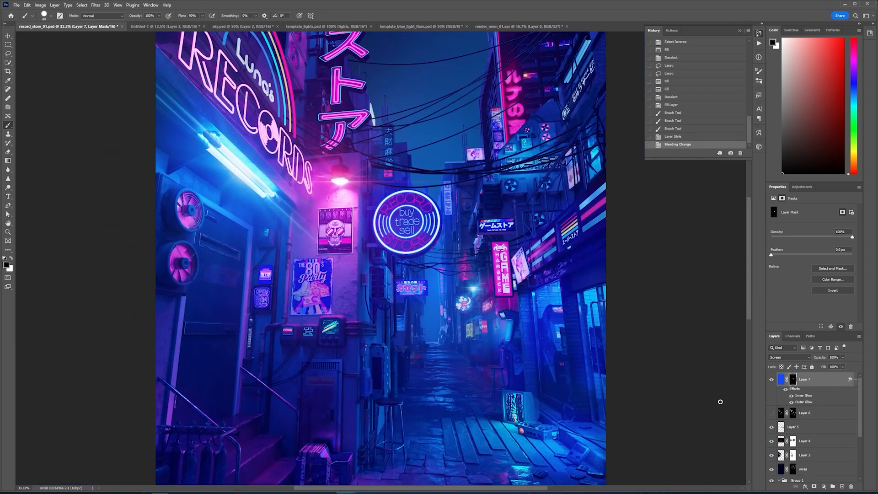
key(ctrl+0)
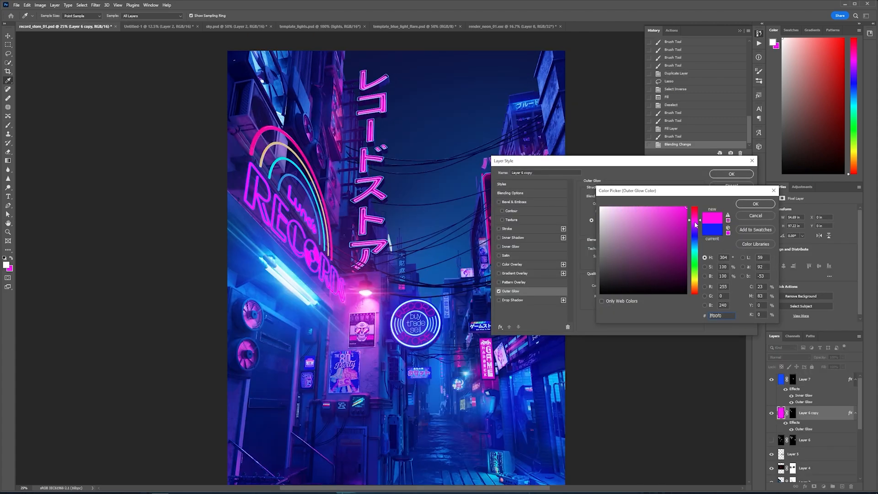
Step: Set Layer 6 copy's Outer Glow colour to magenta ff00f0 and reduce the size of its pale pink Inner Glow
key(Return)
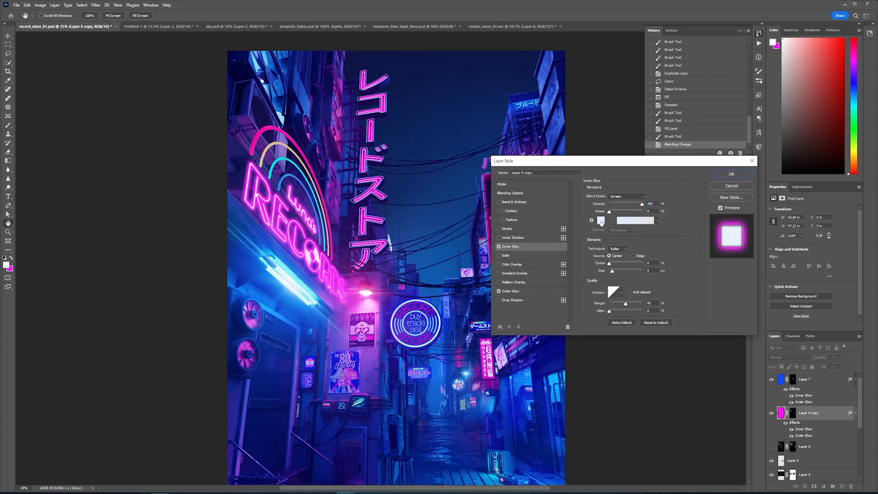
key(Down)
key(Down)
key(Down)
key(Down)
key(Down)
key(Down)
key(Down)
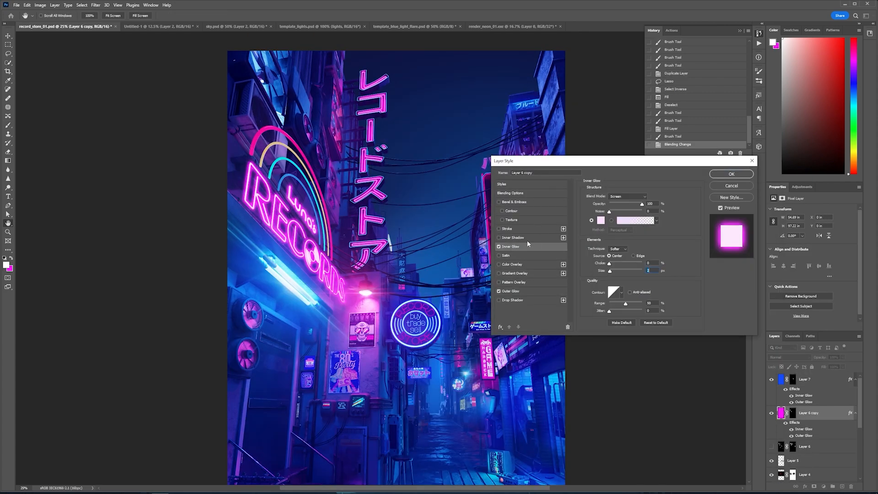
Step: Lower Layer 6 copy's Outer Glow opacity to 48% and apply the layer style
click(511, 291)
drag(633, 205, 626, 205)
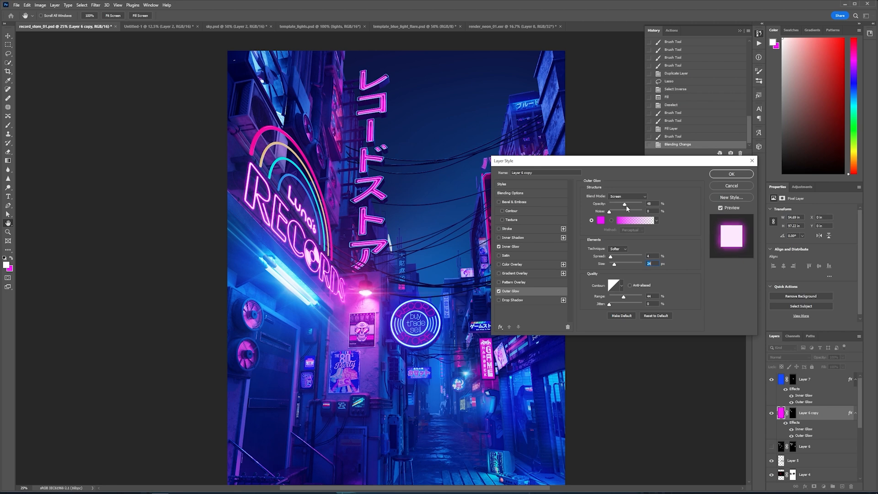
key(Return)
Step: Try the Screen blending mode on Layer 6 copy and return it to Normal
click(789, 357)
click(779, 379)
click(789, 357)
click(783, 331)
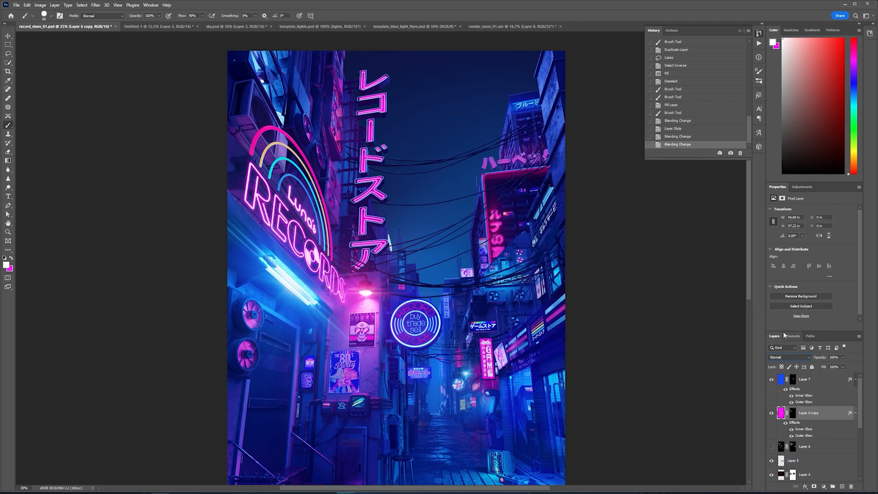
Step: Compare Layer 6 copy hidden and shown, and paint black on its mask over "Luna's" to remove the pink glow
click(771, 413)
click(771, 413)
click(792, 413)
mouse_move(291, 197)
mouse_down()
mouse_move(289, 186)
mouse_move(328, 218)
mouse_up()
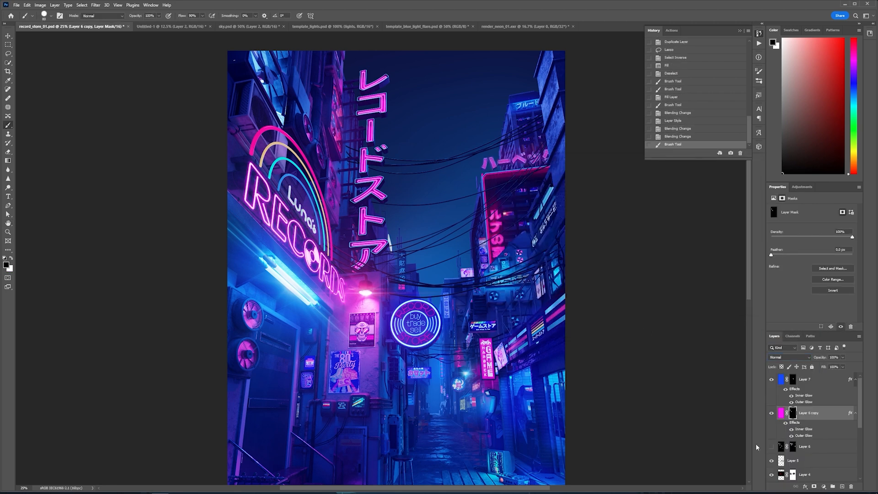
Step: Set Layer 6 copy 2 to Normal blending and fill it with a brighter version of a colour sampled beside "Luna's"
scroll(654, 296, down, 3)
scroll(336, 210, up, 5)
click(823, 383)
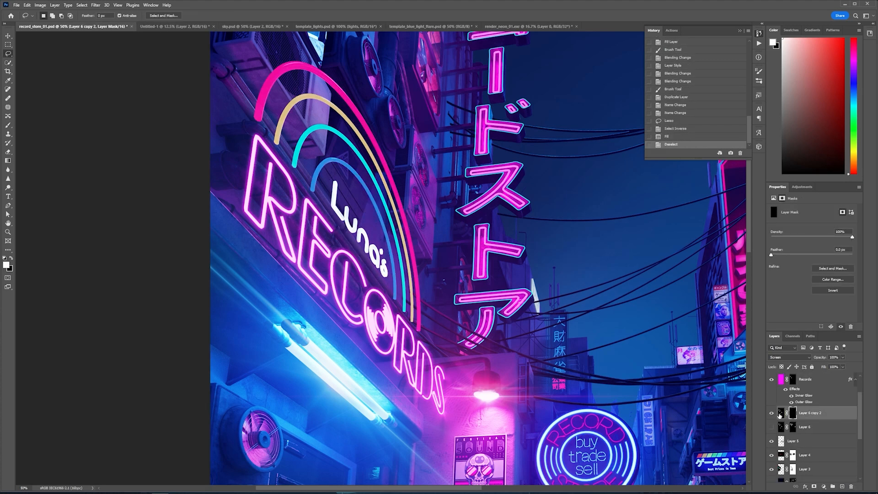
click(781, 414)
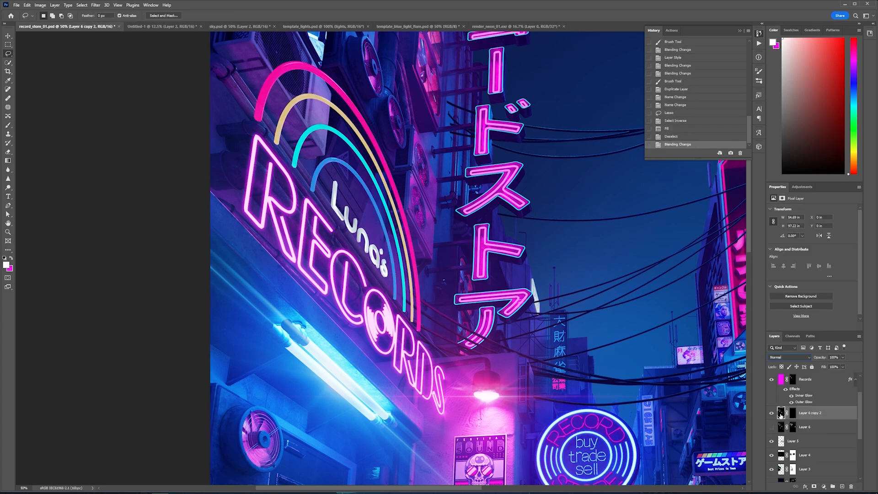
key(b)
alt+click(393, 263)
drag(824, 45, 806, 25)
key(x)
key(ctrl+BackSpace)
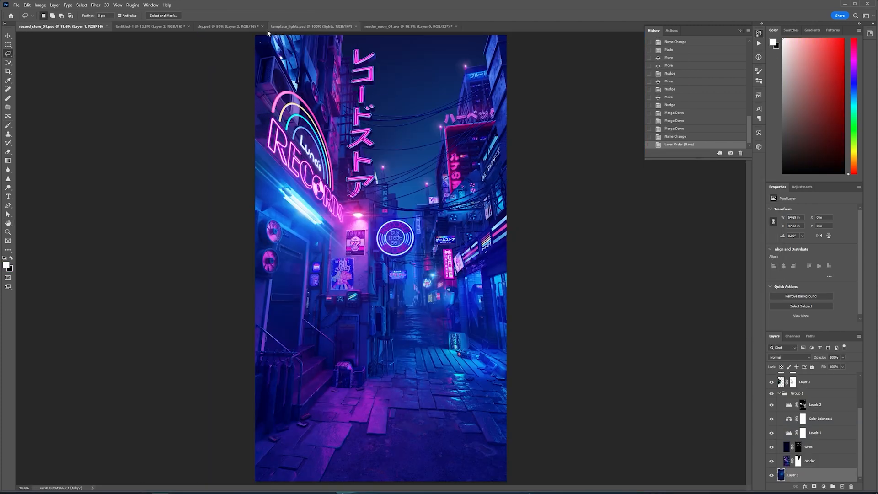
Step: Copy the sky group from sky.psd into record_store_01.psd, placing it directly above Layer 1
click(219, 26)
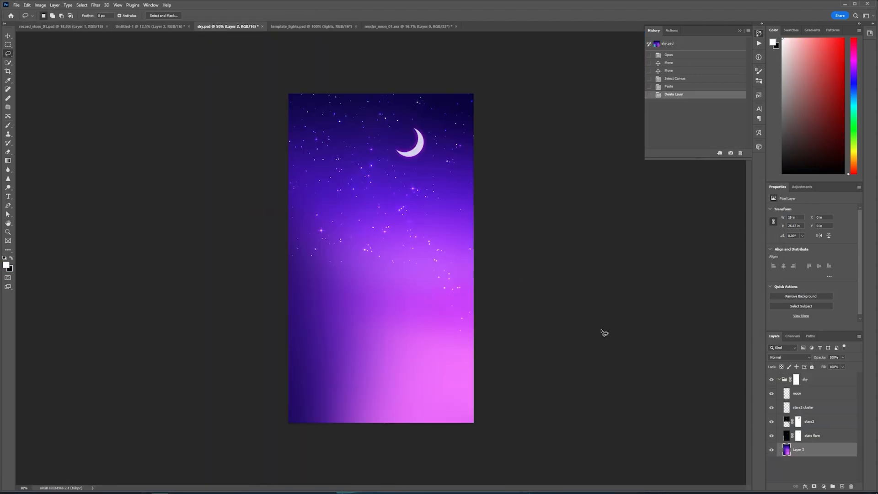
click(780, 380)
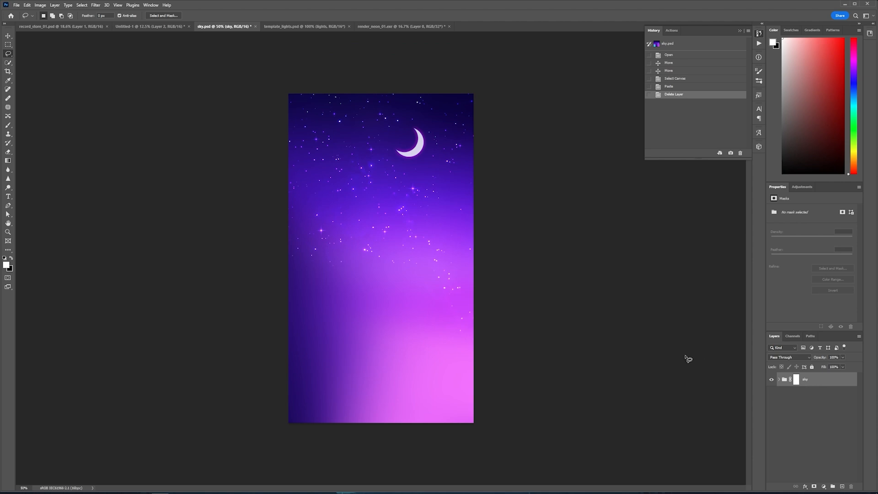
click(76, 26)
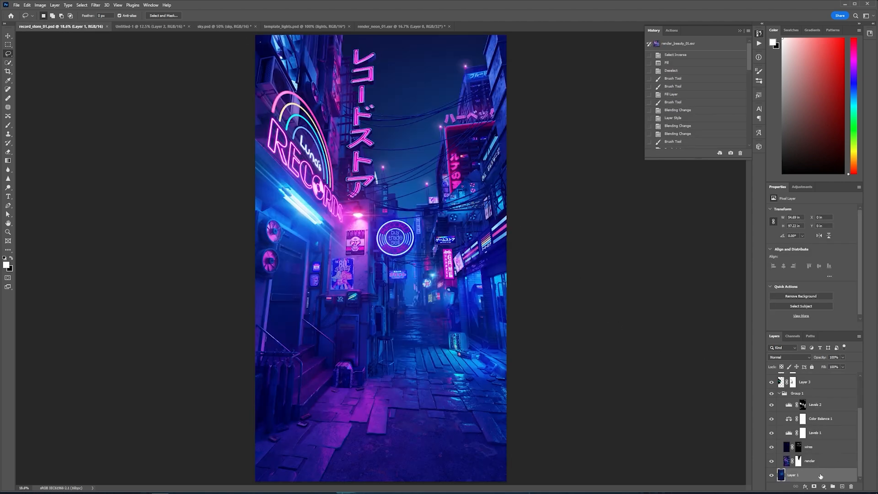
drag(820, 477, 814, 477)
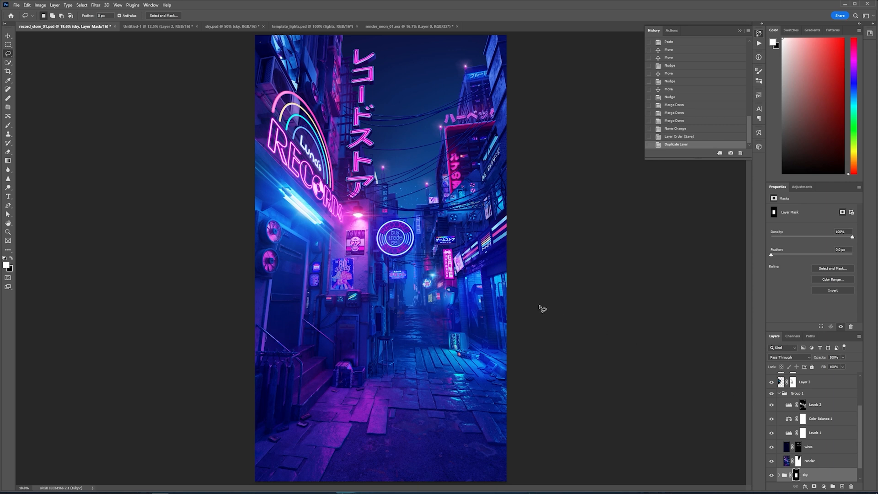
scroll(832, 397, down, 1)
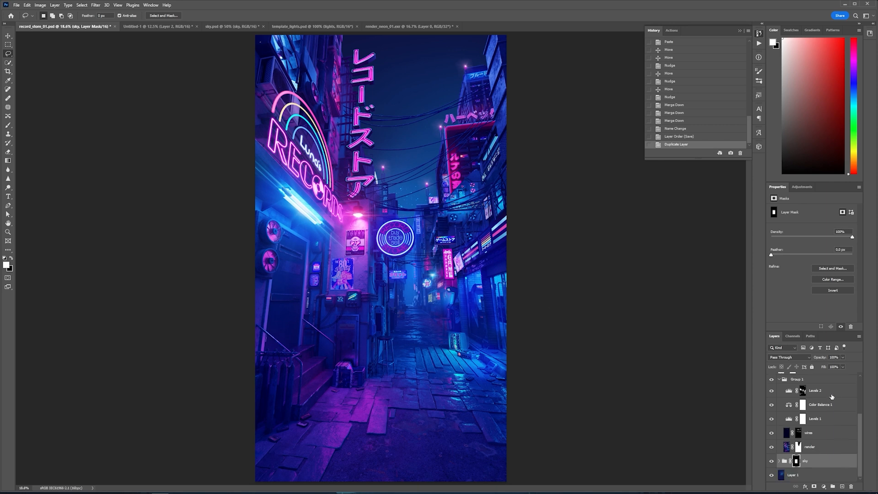
click(833, 464)
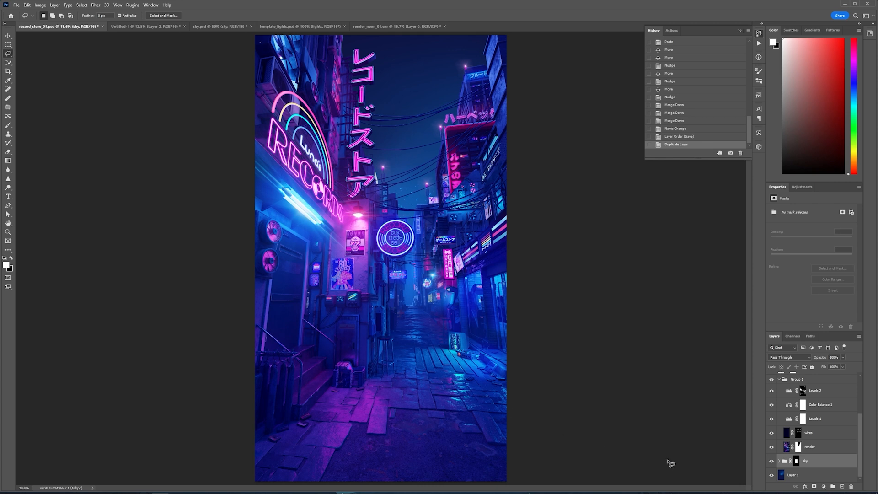
Step: Delete the layer mask from the sky group
click(797, 461)
right_click(796, 461)
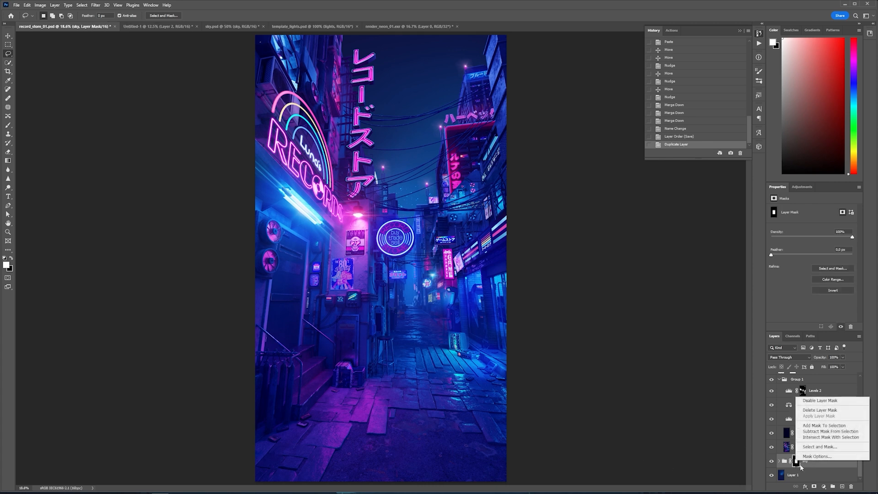
click(823, 410)
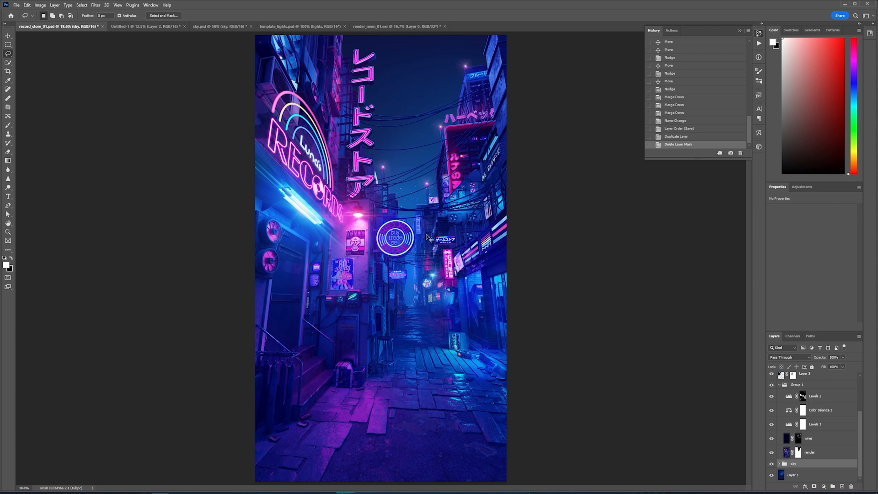
Step: Enlarge the sky group to about 248% and position it so it fills the sky with the moon between the buildings
key(ctrl+t)
drag(397, 172, 433, 2)
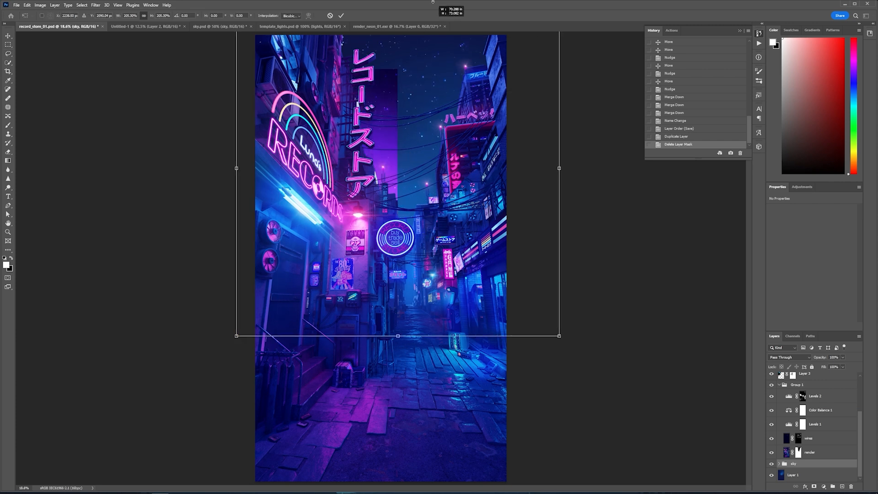
drag(406, 142, 487, 137)
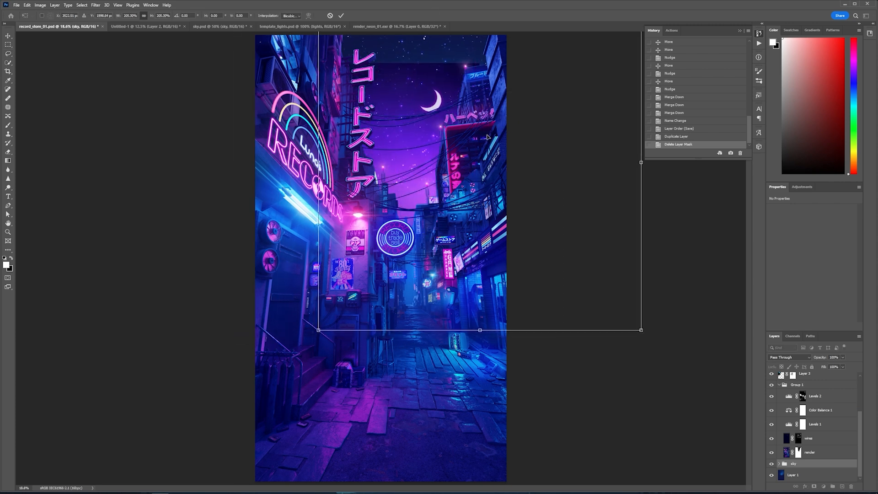
drag(482, 328, 492, 401)
drag(411, 247, 419, 197)
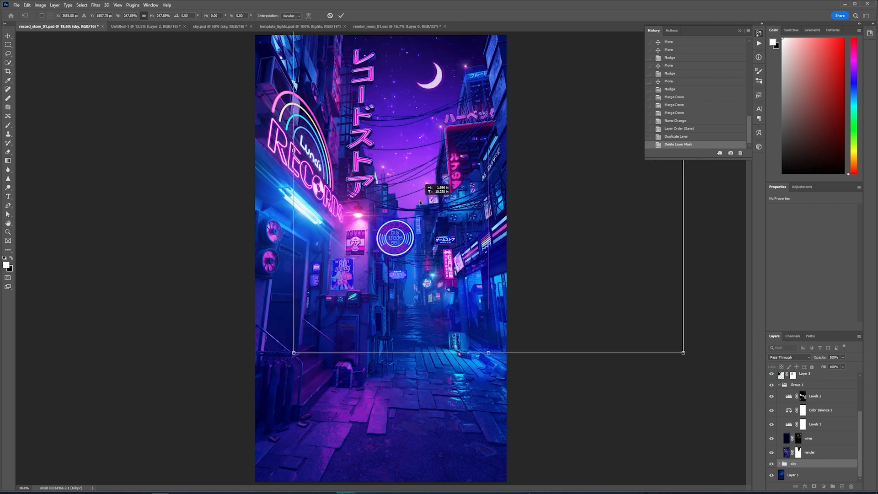
drag(390, 146, 390, 151)
key(Return)
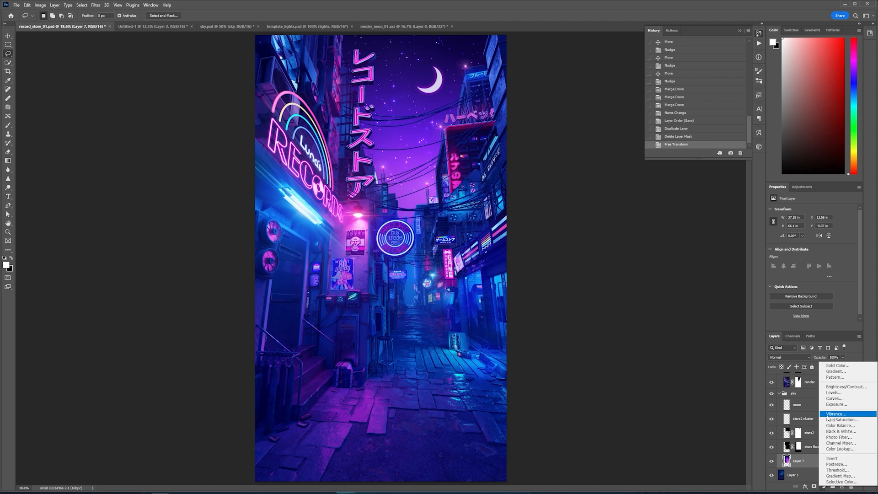
Step: Add a Hue/Saturation adjustment above Layer 7 in the sky group and shift the hue from purple toward blue
click(837, 420)
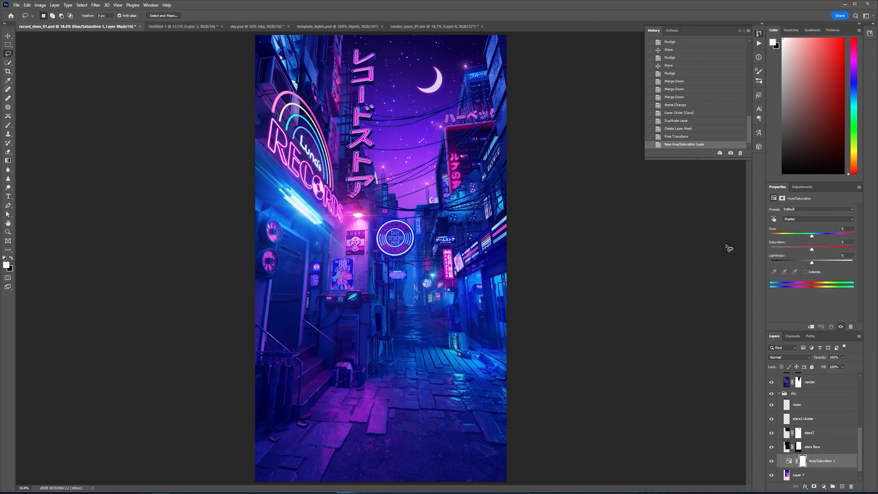
drag(812, 235, 798, 237)
Step: Move the moon layer slightly up and to the left in the sky
click(812, 419)
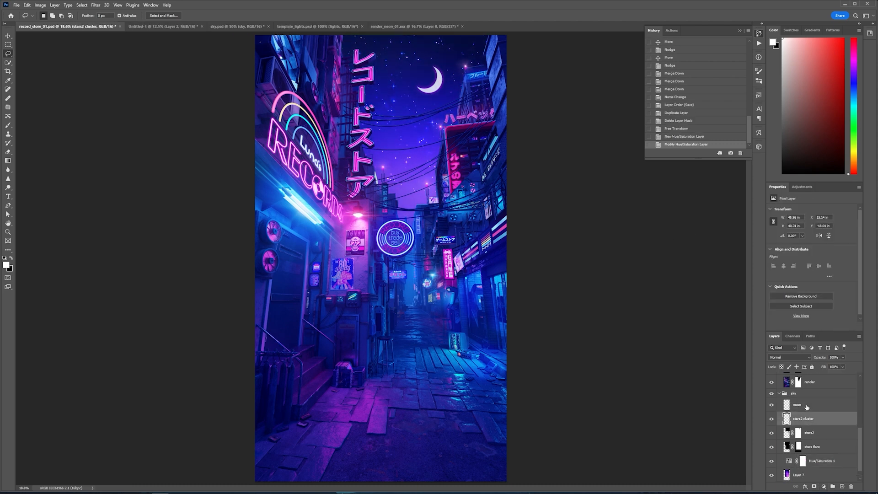
click(807, 406)
drag(440, 90, 430, 81)
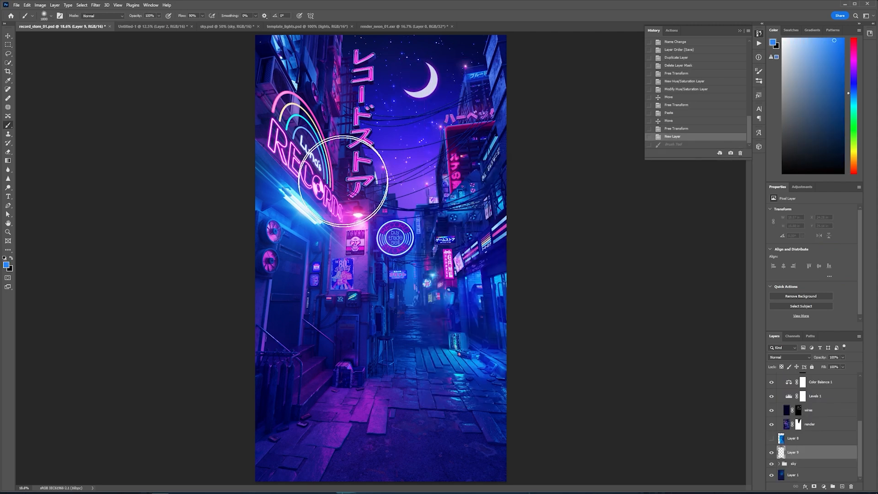
Step: Paint light blue haze in the sky on Layer 9 with Kyle's Concept Brushes - Clouds Fat and erase the excess
click(824, 38)
right_click(359, 165)
drag(668, 255, 668, 385)
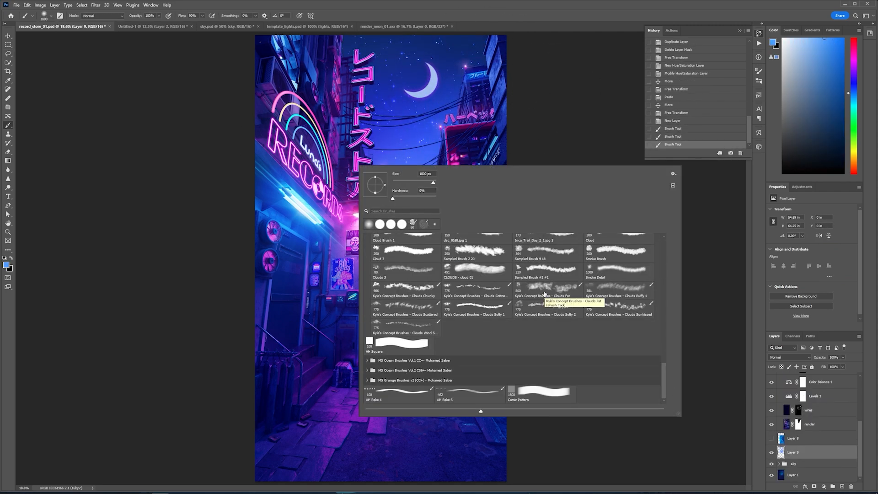
double_click(545, 296)
click(430, 174)
click(414, 62)
key(d)
key(e)
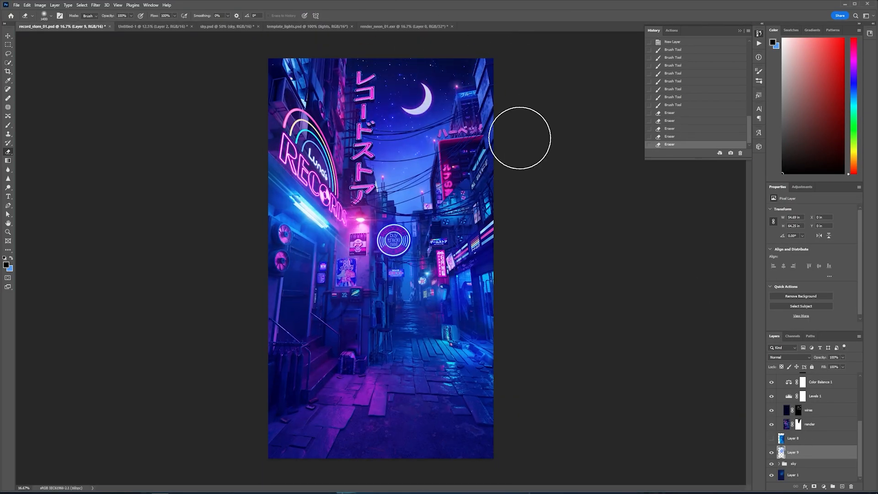
Step: Sample a blue from the far alley, make it more saturated, and add a new layer above Group 1
key(b)
alt+click(407, 292)
click(843, 40)
click(842, 487)
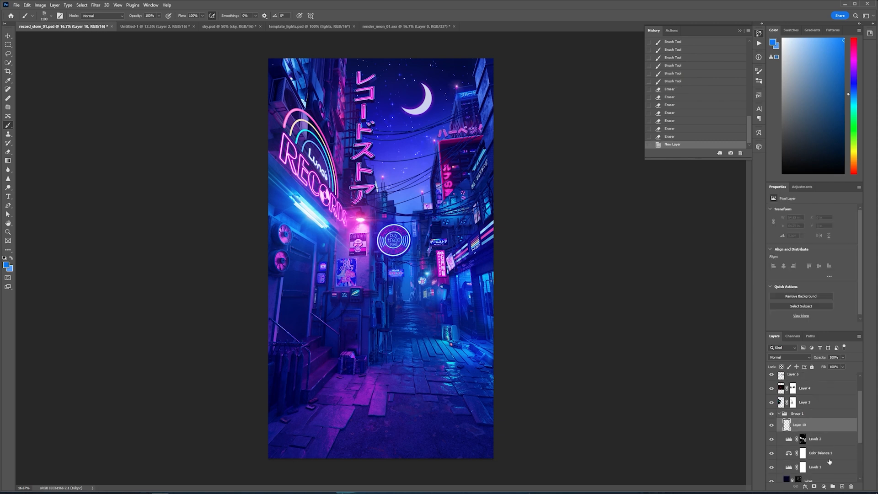
key(ctrl+])
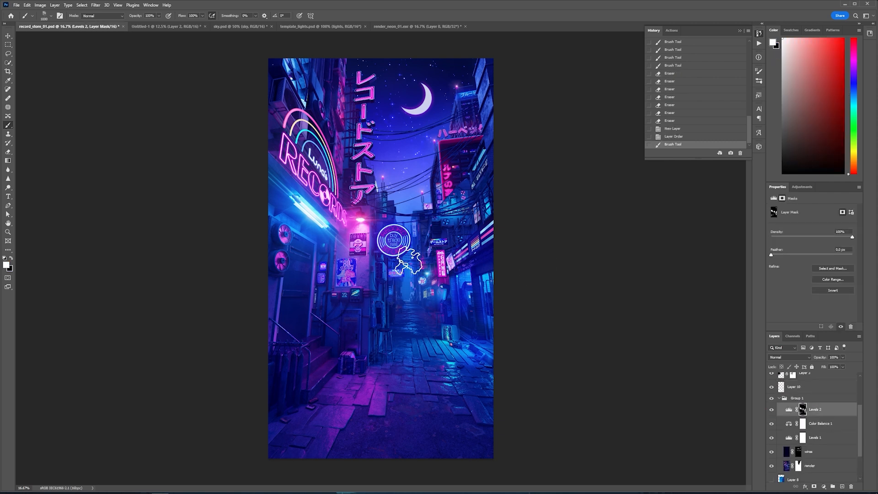
Step: Paint white on the Levels 2 mask over the alley's far end and the background buildings, and undo the last stroke
drag(409, 261, 408, 303)
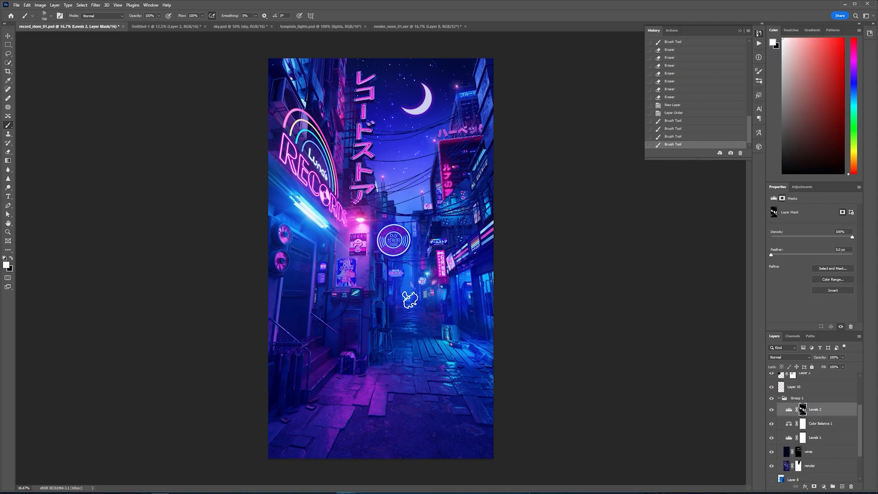
click(452, 174)
click(452, 174)
click(432, 257)
click(405, 291)
key(ctrl+z)
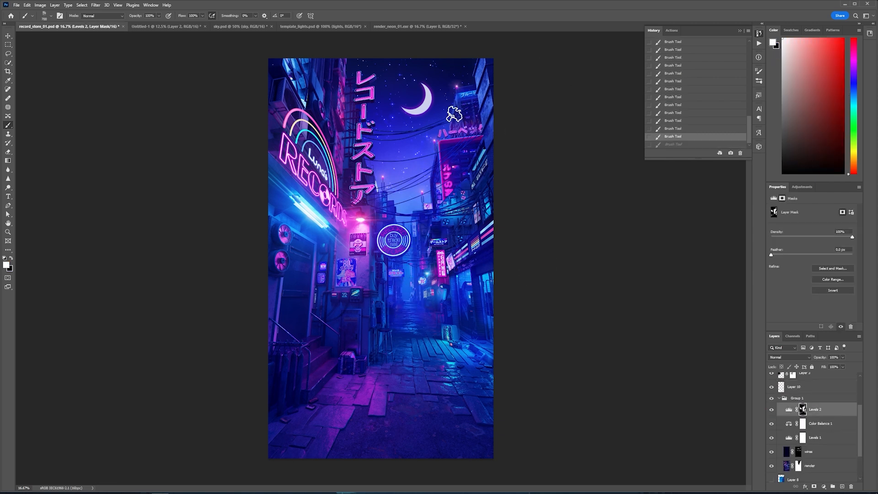
Step: Redo the last stroke on the Levels 2 mask and paint blue haze over the alley's far end on Layer 10
key(ctrl+shift+z)
click(800, 386)
click(409, 254)
key(ctrl+z)
click(419, 225)
Step: Paint blue haze over the moon and upper sky on Layer 9
scroll(861, 473, down, 3)
click(805, 452)
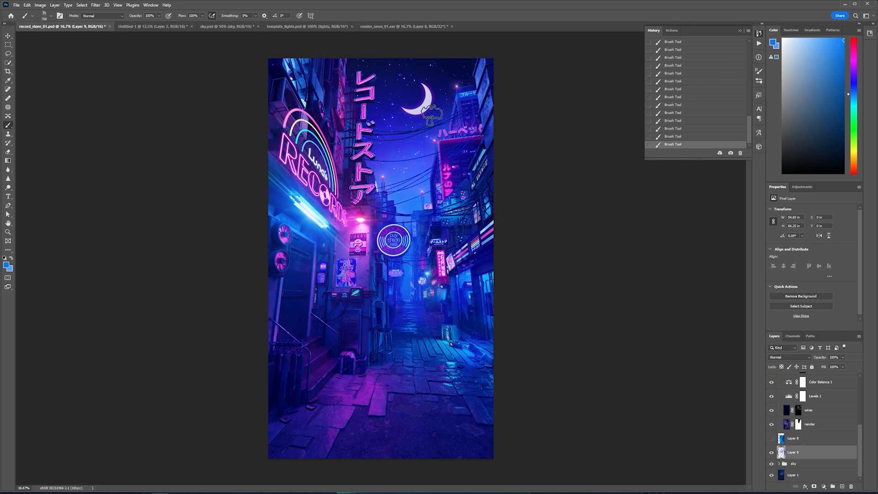
key(x)
click(397, 112)
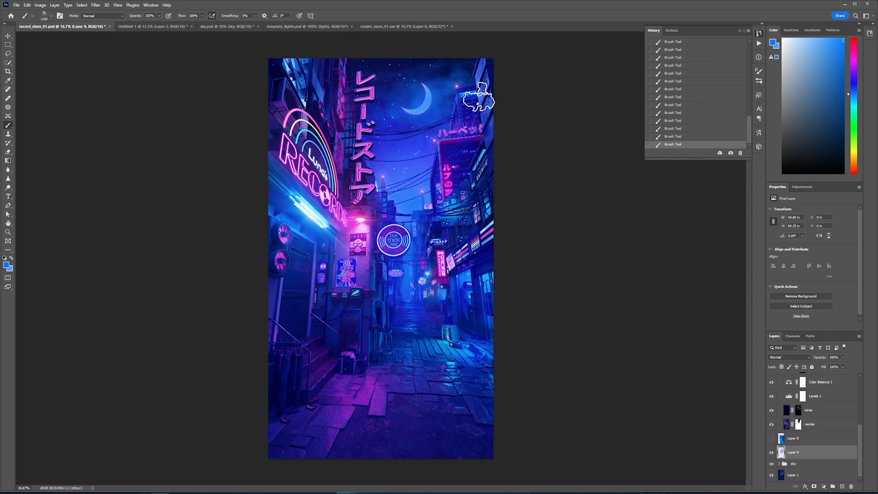
click(423, 94)
Step: Erase the excess haze around the moon and across the sky on Layer 9, using a smaller eraser
key(e)
click(382, 86)
key(bracketleft)
key(bracketleft)
key(bracketleft)
key(bracketleft)
key(bracketleft)
click(417, 63)
click(402, 140)
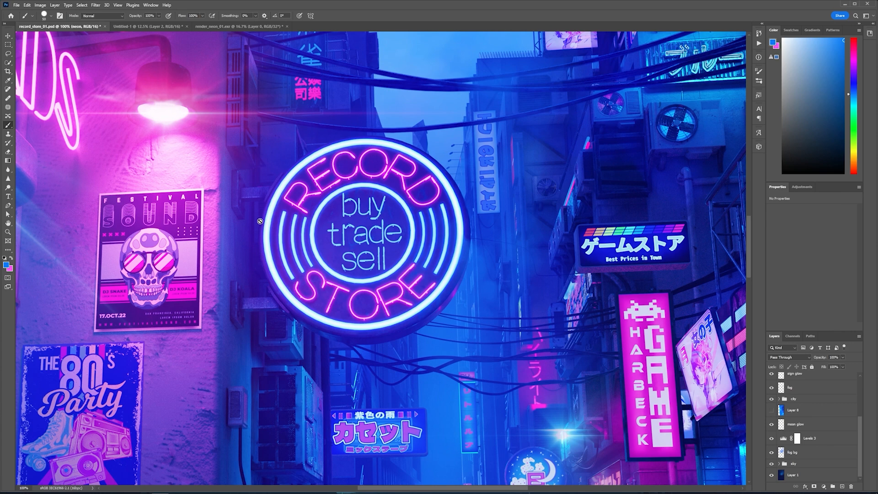
Step: Duplicate Layer 0 of render_neon_01.exr into record_store_01.psd and return to that document
drag(298, 289, 438, 159)
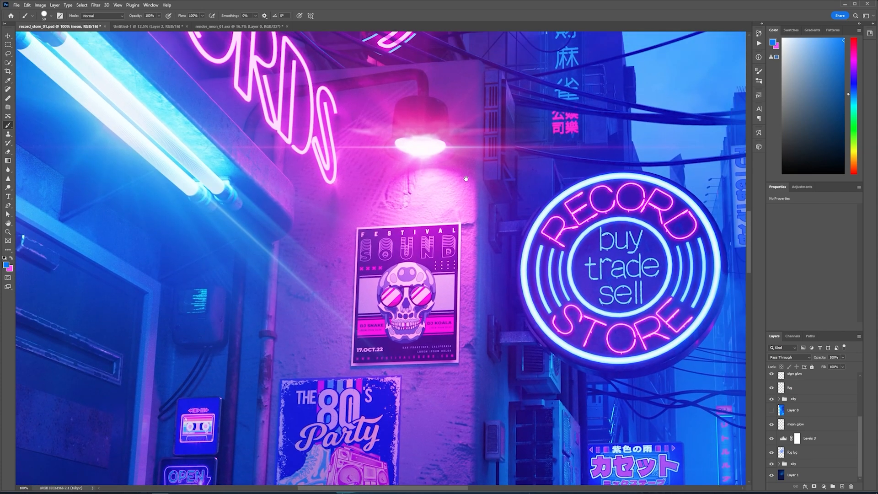
drag(533, 181, 384, 183)
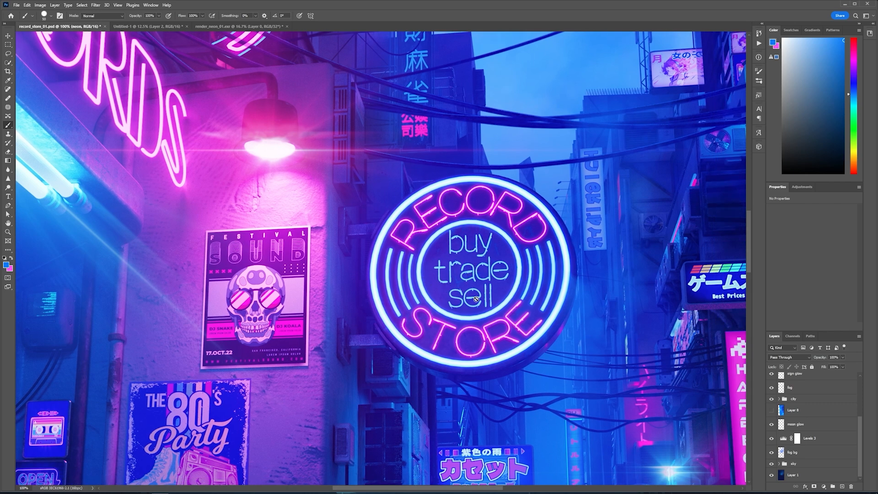
drag(479, 254, 409, 220)
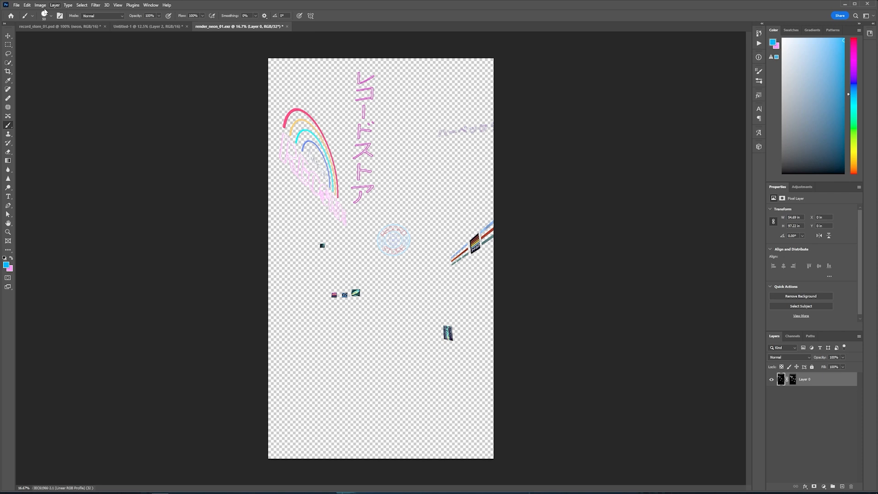
click(39, 5)
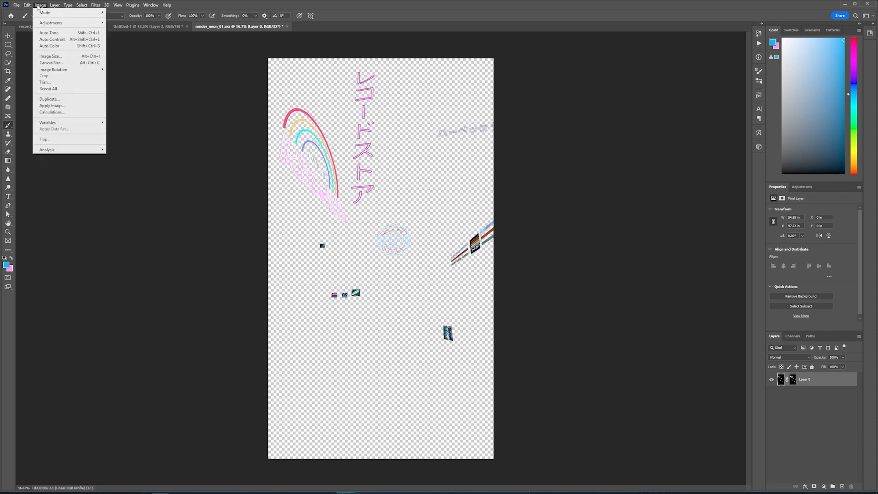
mouse_move(57, 4)
click(69, 31)
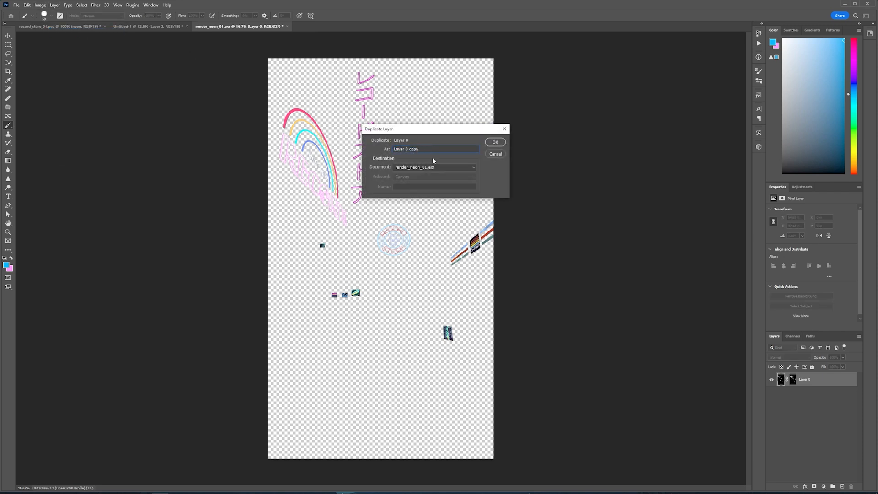
click(429, 167)
click(429, 174)
click(495, 142)
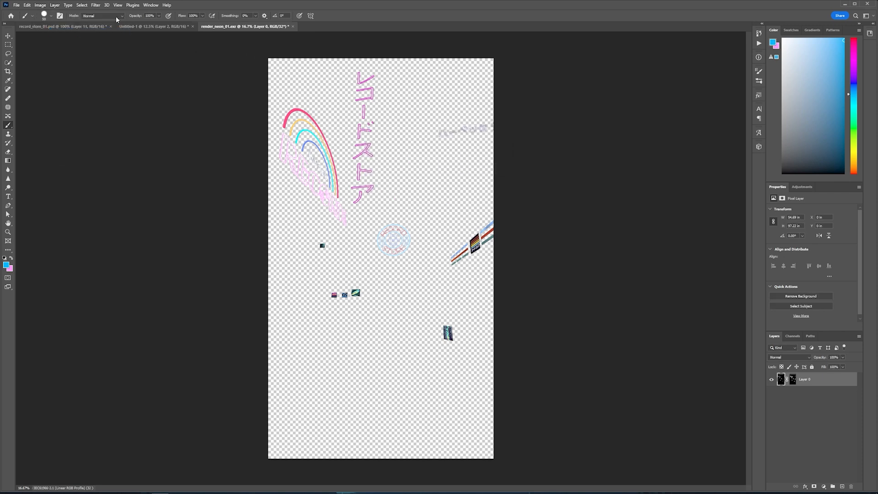
click(90, 27)
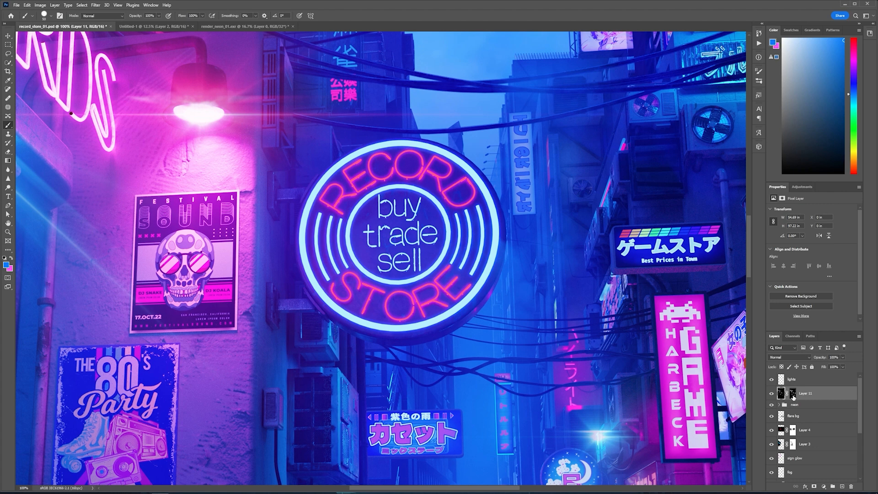
Step: Limit Layer 11's mask to the "buy trade sell" lettering using an elliptical selection inside the round sign's inner ring
click(793, 395)
click(8, 45)
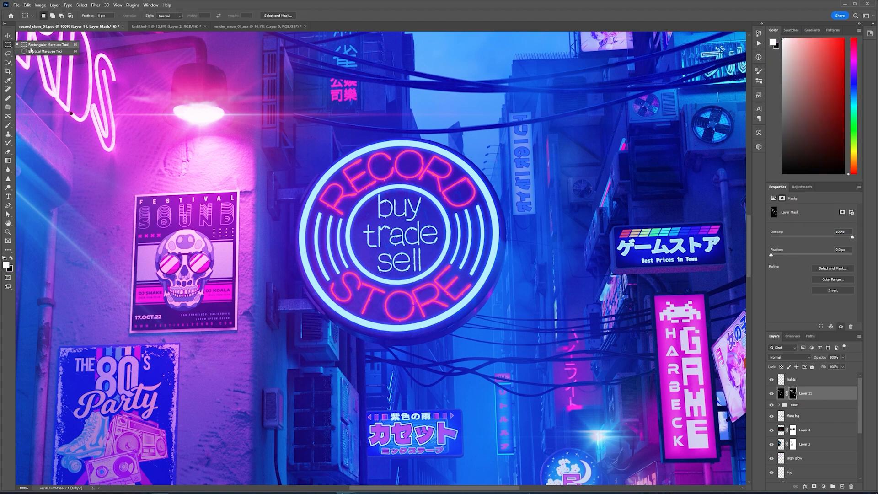
click(37, 52)
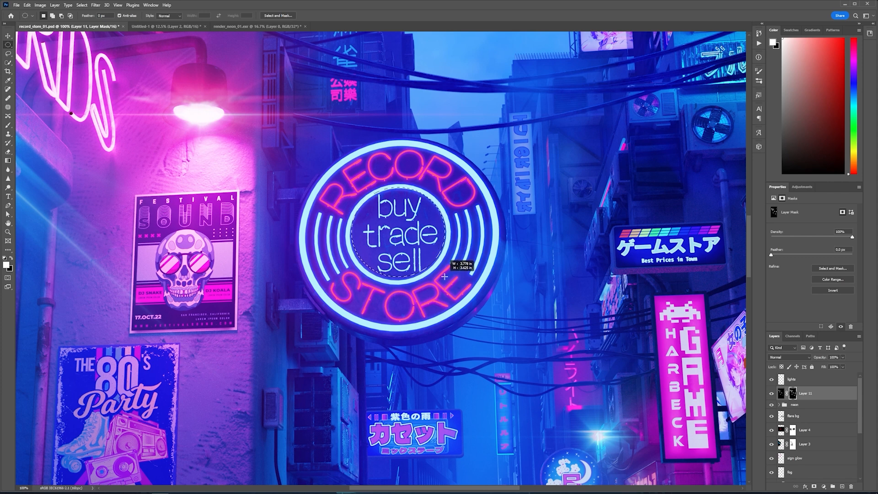
click(782, 394)
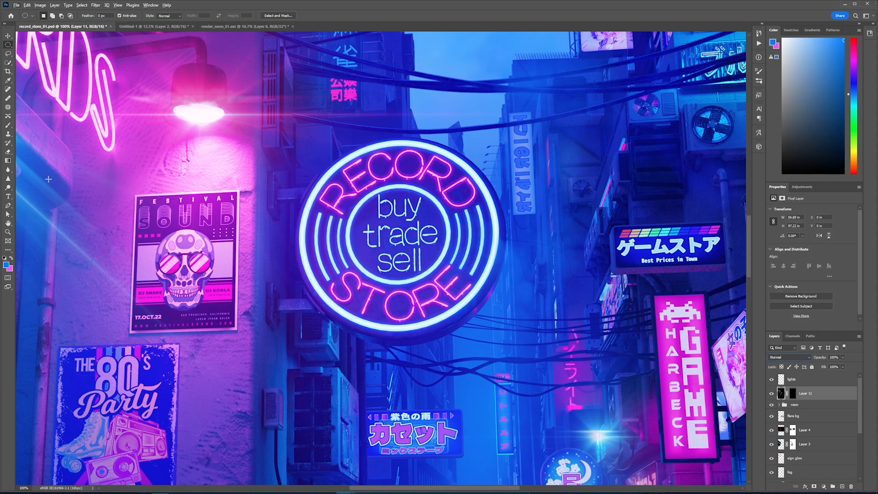
Step: Sample a blue from the round sign and fill Layer 11 with it to recolor the "buy trade sell" lettering
click(6, 124)
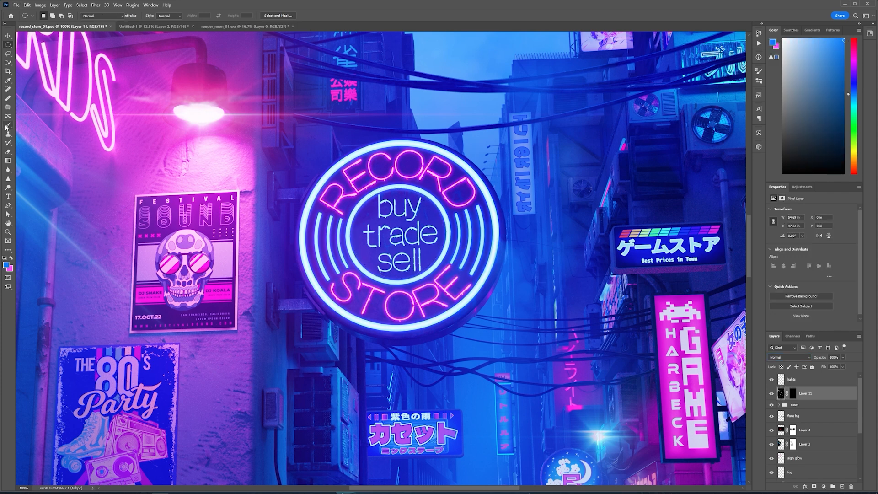
alt+click(366, 197)
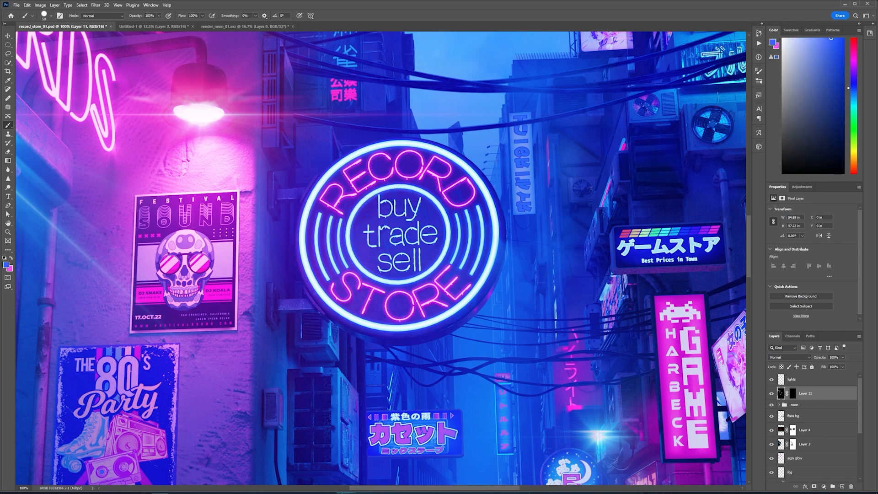
key(x)
key(ctrl+BackSpace)
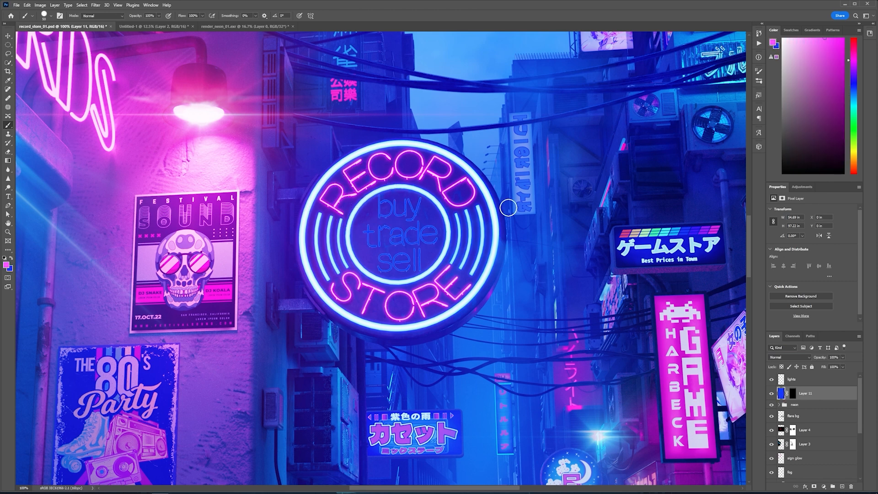
Step: Give Layer 11 an Outer Glow in blue 1200ff and a white Inner Glow
click(805, 487)
click(820, 480)
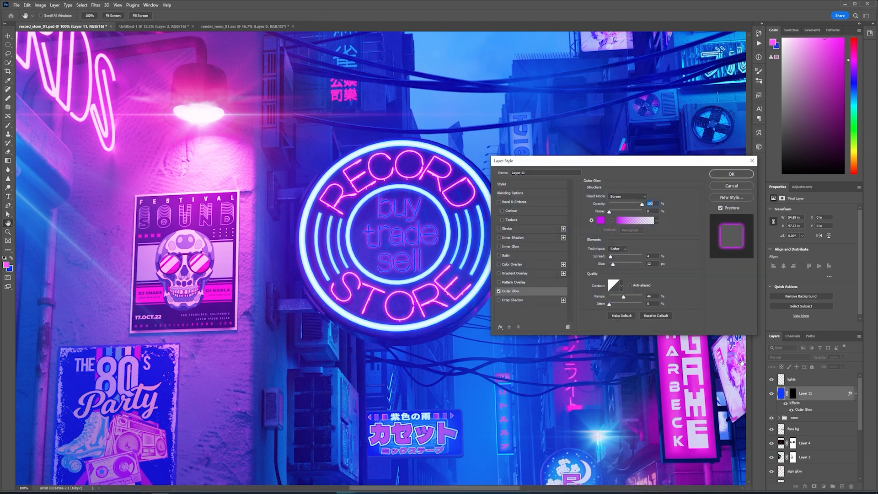
click(601, 220)
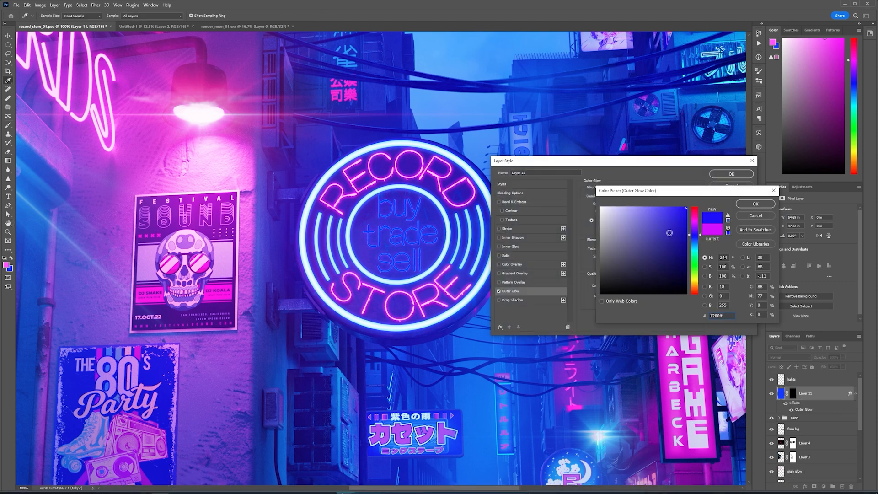
click(749, 205)
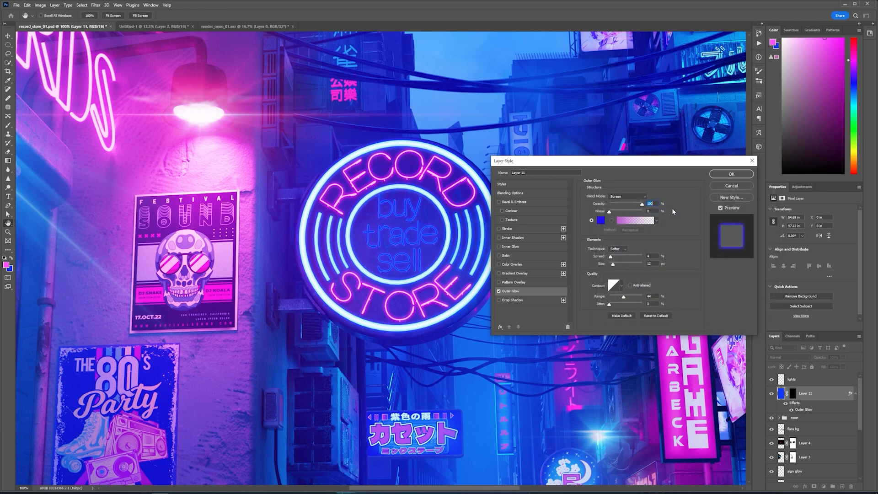
click(510, 247)
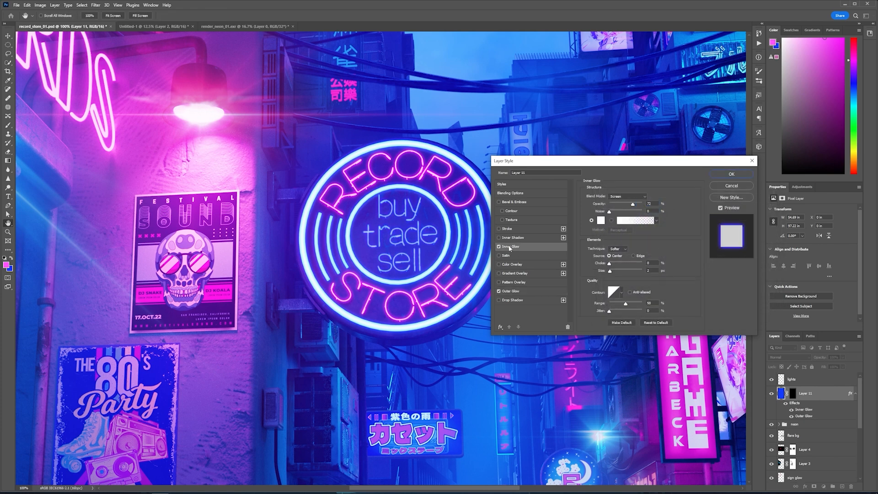
click(731, 174)
Step: Set Layer 11's blend mode to Linear Dodge (Add) and compare the sign with the layer hidden and shown
click(785, 357)
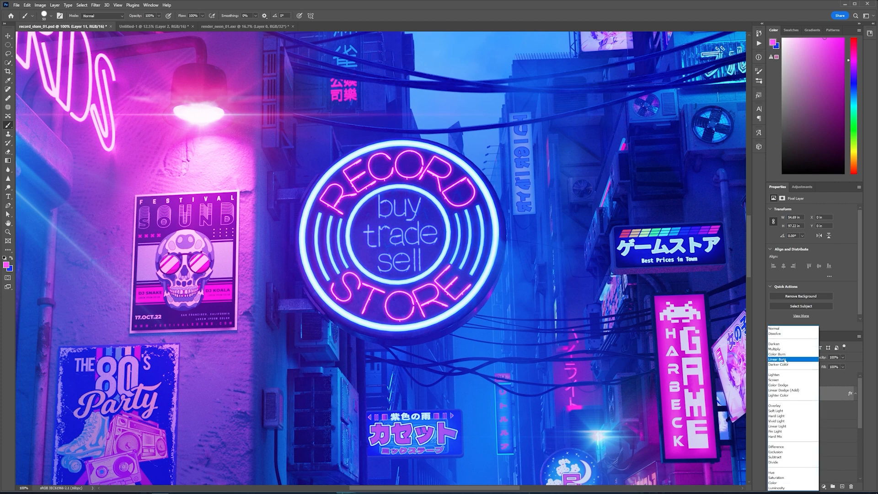
click(788, 392)
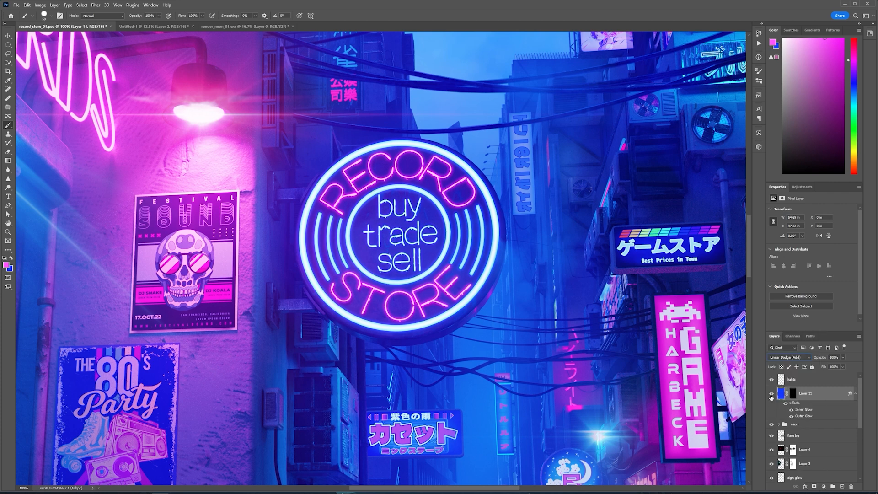
click(771, 396)
click(771, 396)
key(ctrl+0)
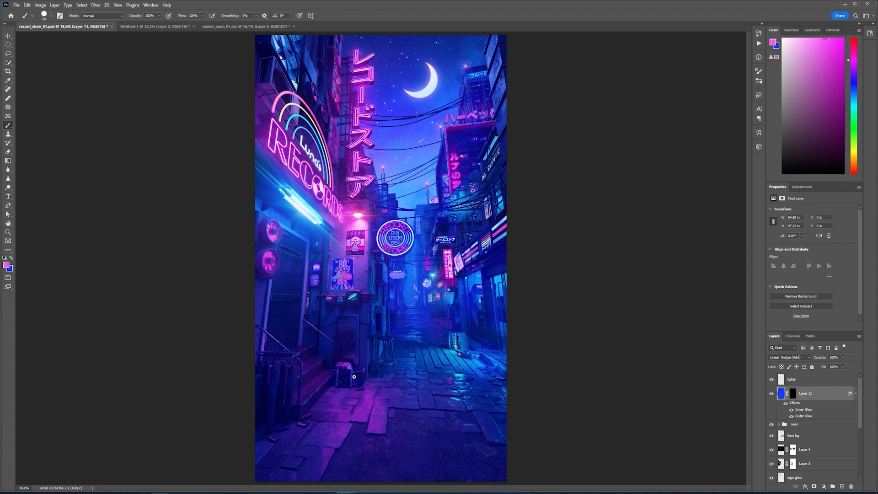
Step: Examine the record crate beside the steps up close, choose the Polygonal Lasso tool and look through the layer stack
key(ctrl+plus)
key(ctrl+plus)
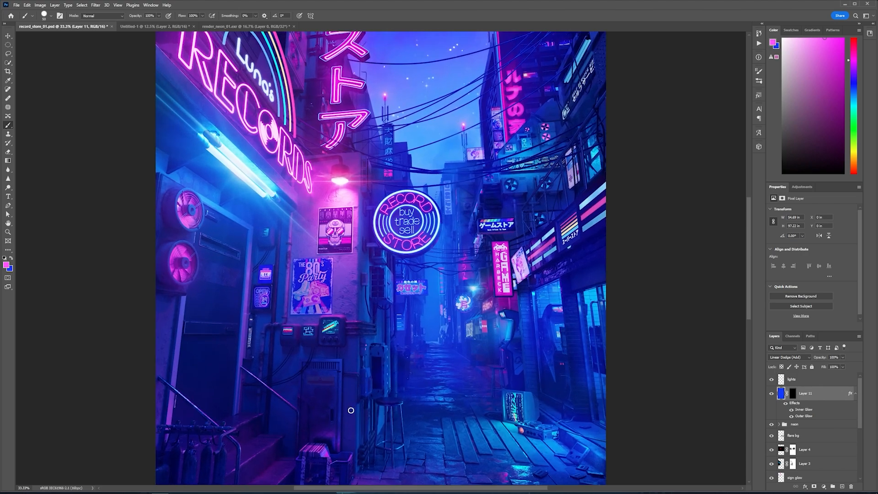
drag(364, 420, 402, 250)
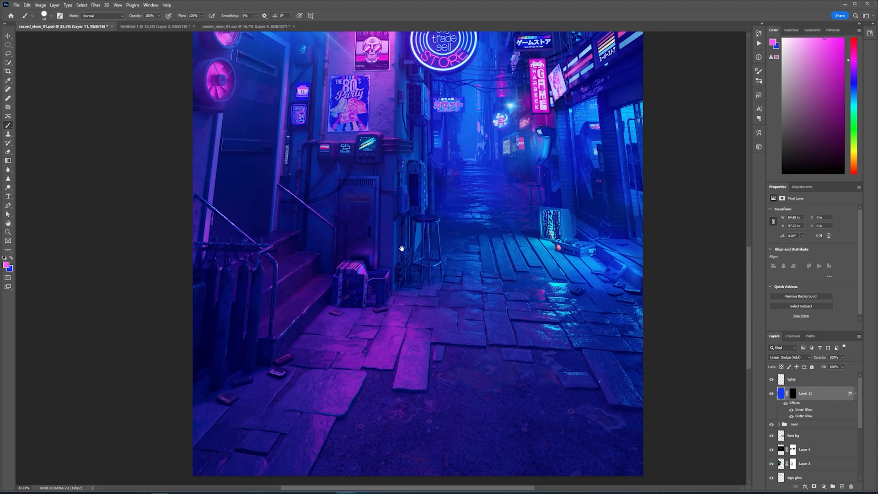
scroll(334, 302, up, 1)
scroll(334, 302, up, 2)
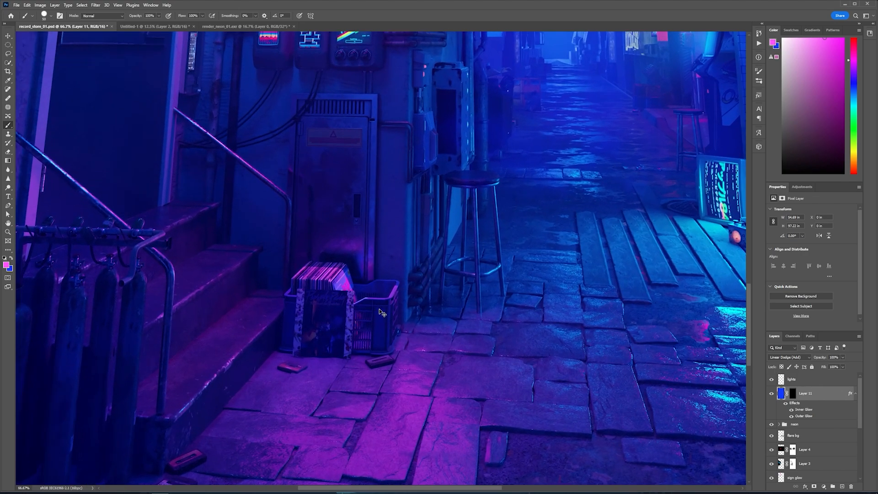
drag(418, 320, 468, 261)
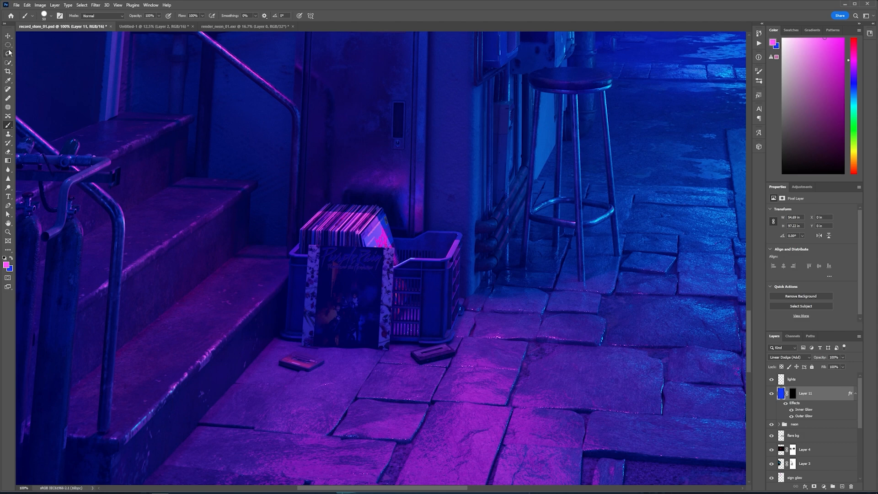
drag(9, 54, 36, 62)
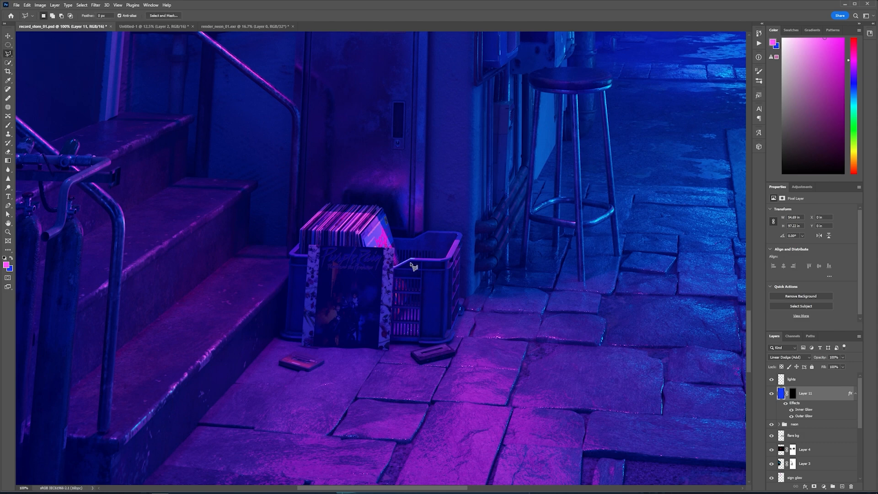
scroll(828, 419, down, 5)
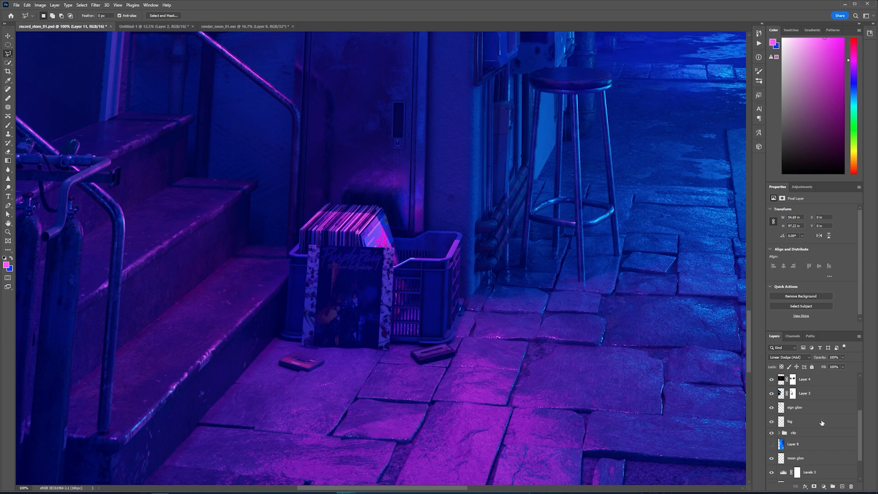
scroll(820, 425, down, 2)
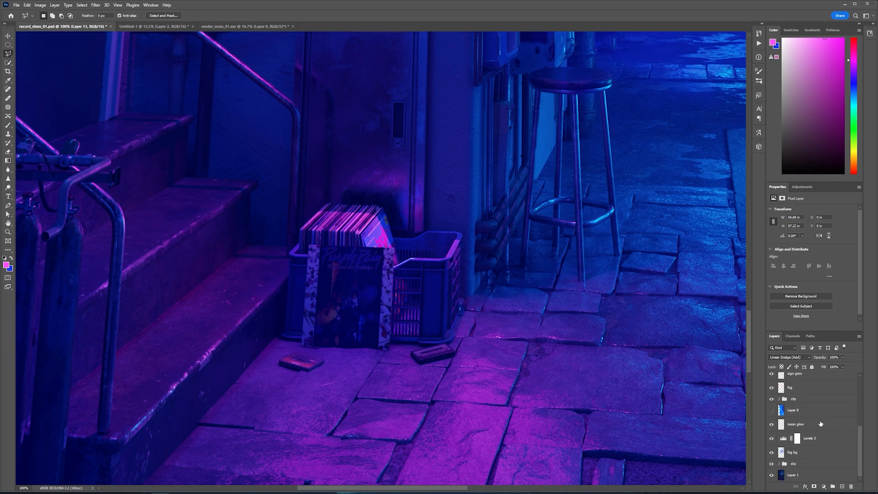
scroll(827, 429, up, 4)
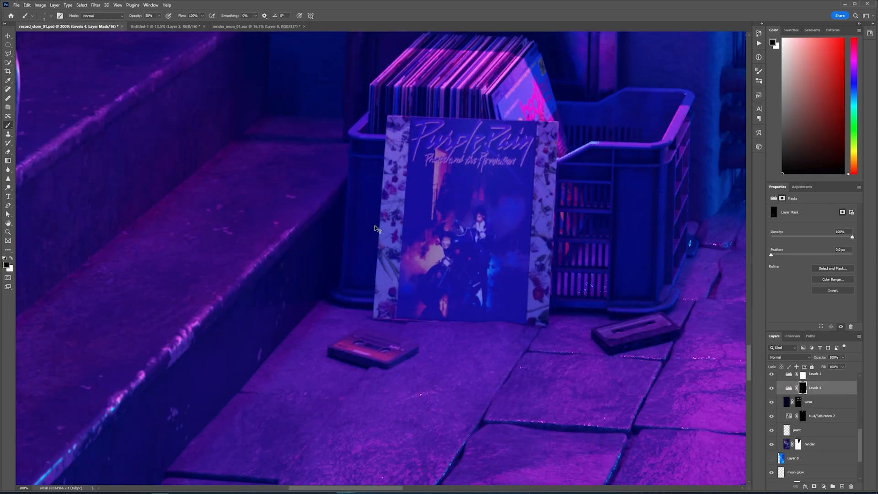
Step: Compare the whole image with the Levels 4 adjustment on the album cover hidden and shown
key(ctrl+0)
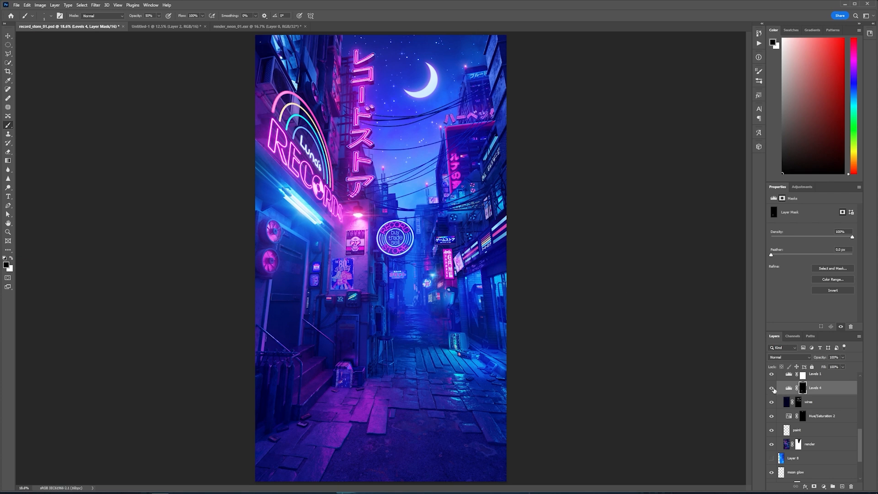
click(772, 388)
click(772, 388)
click(772, 390)
click(772, 390)
click(772, 389)
click(773, 389)
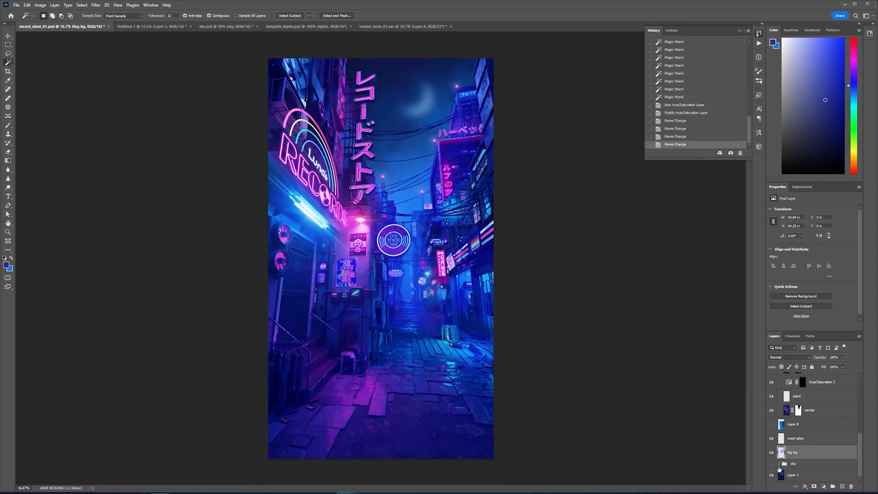
Step: Show Layer 8 and move its city image upward in the sky behind the alley buildings
click(771, 438)
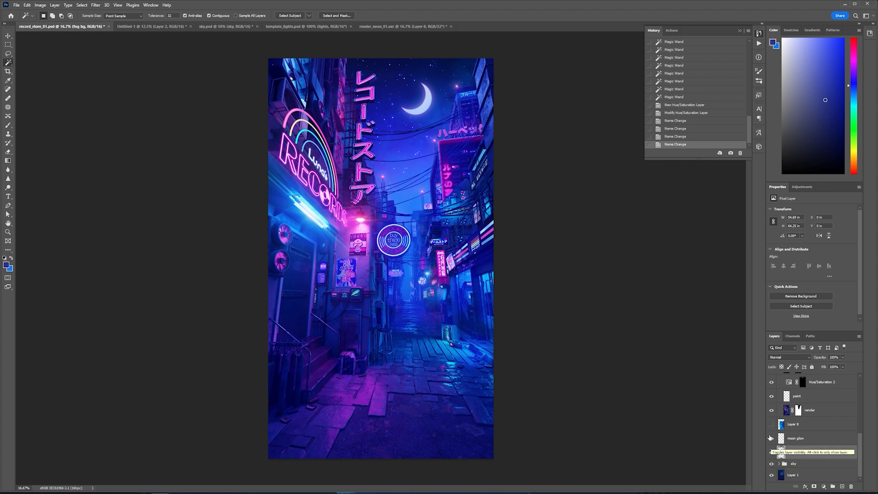
click(771, 425)
click(793, 425)
drag(430, 151, 435, 48)
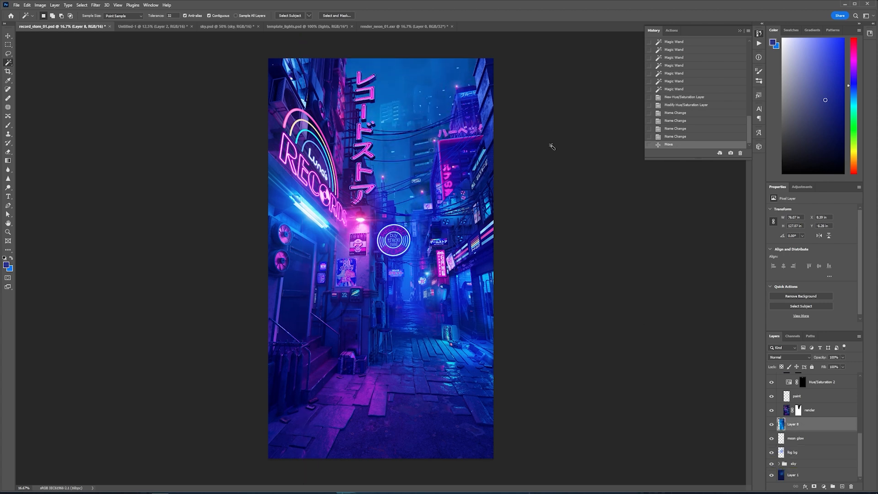
Step: Shift the colour of Layer 8's city image toward a deeper blue with Hue/Saturation
key(ctrl+u)
mouse_move(520, 201)
mouse_down()
mouse_move(572, 204)
mouse_move(521, 201)
mouse_move(531, 186)
mouse_move(514, 201)
mouse_move(525, 186)
mouse_up()
key(Return)
Step: Brighten Layer 8 with Levels, setting midtones to 1.29 and the white input to 205, and nudge the city image slightly right
key(ctrl+l)
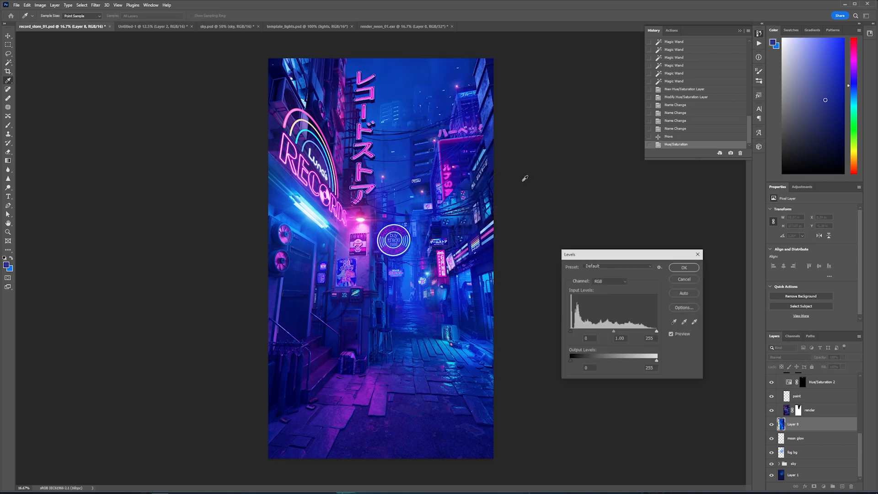
mouse_move(657, 331)
mouse_down()
mouse_move(609, 331)
mouse_move(640, 329)
mouse_up()
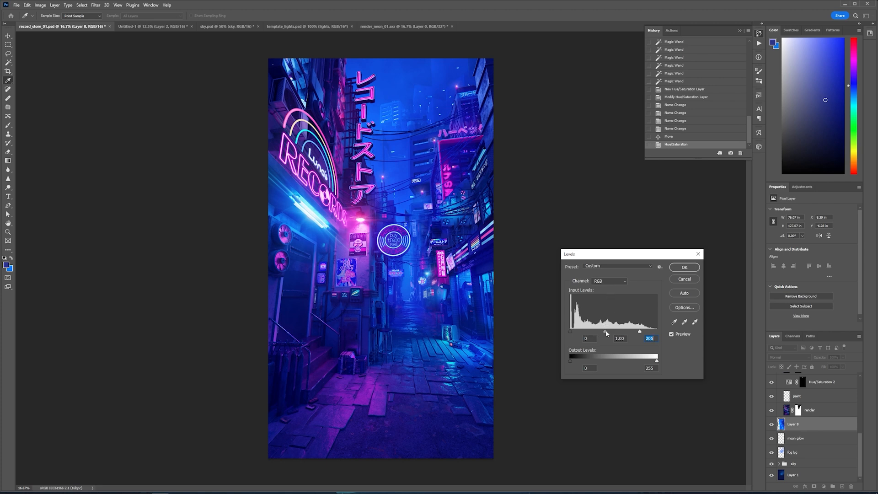
mouse_move(606, 332)
mouse_down()
mouse_move(589, 333)
mouse_move(602, 332)
mouse_up()
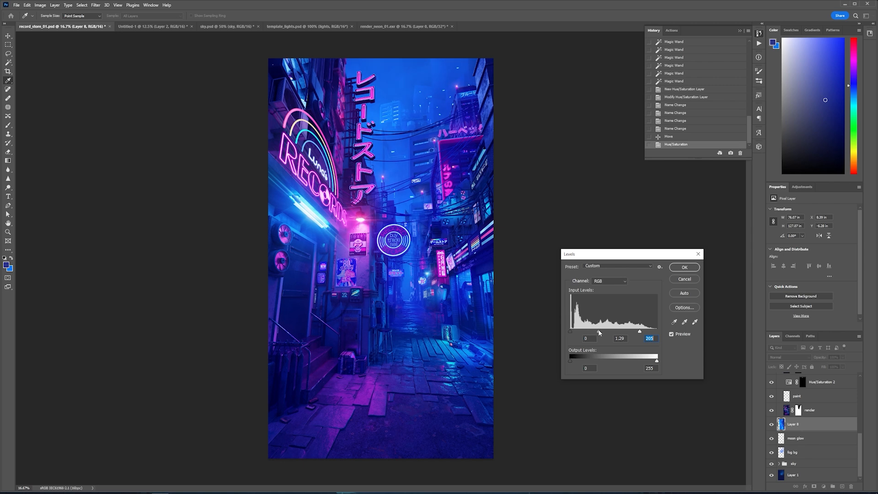
click(684, 267)
drag(426, 100, 430, 100)
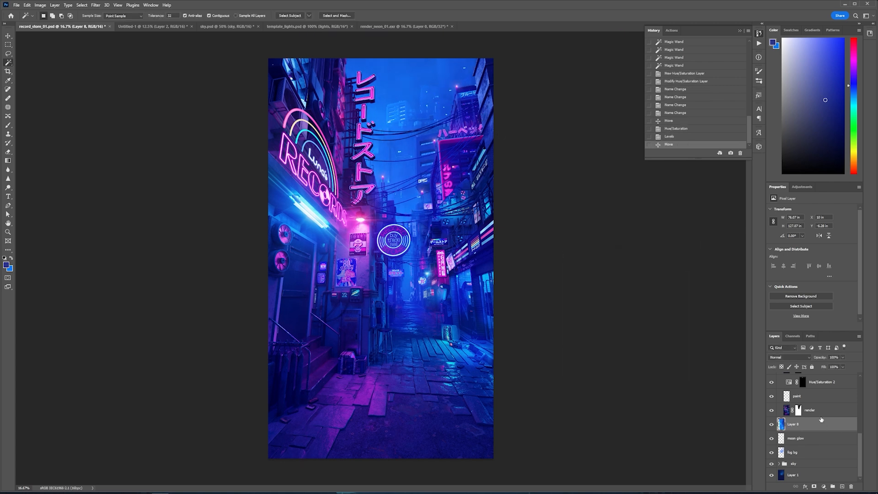
Step: Try moving the moon layer out of the sky group to just above it in the layer stack
click(779, 463)
scroll(797, 457, down, 3)
drag(803, 422, 802, 402)
click(780, 421)
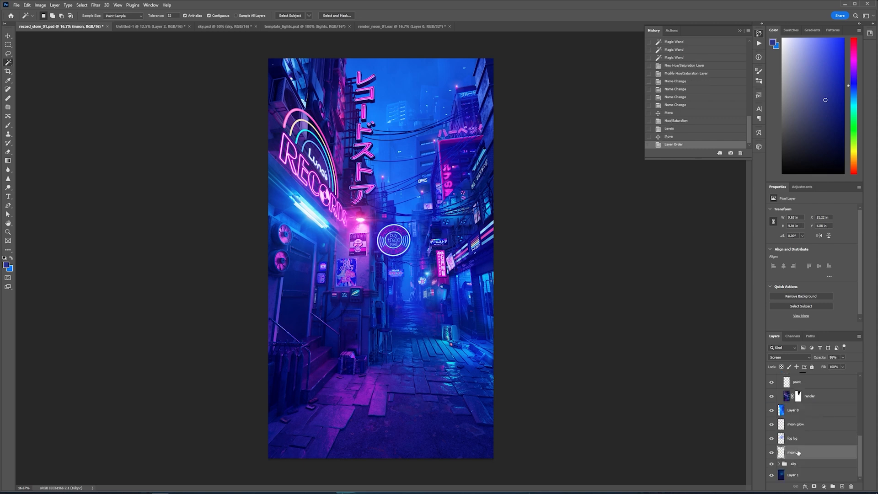
key(ctrl+z)
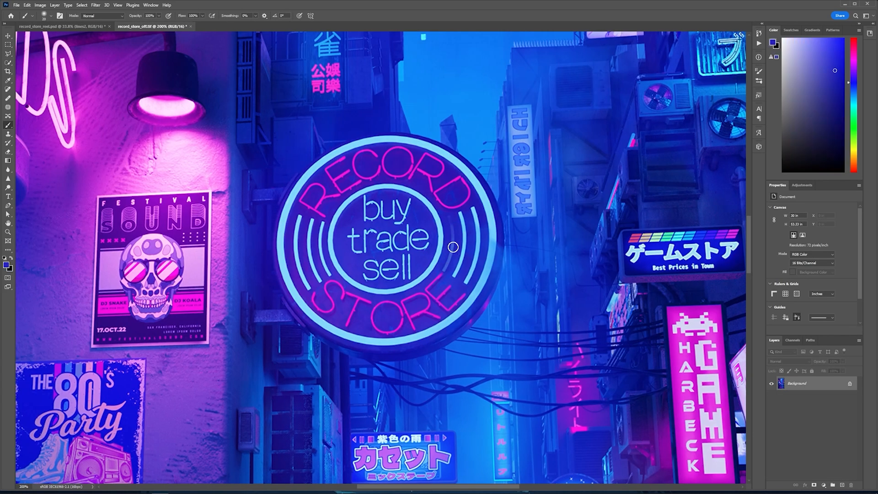
Step: In record_store_off.tif, brush dark blue over the curved neon bars on both sides of the round Record Store sign
mouse_move(460, 213)
mouse_down()
mouse_move(454, 276)
mouse_move(467, 283)
mouse_up()
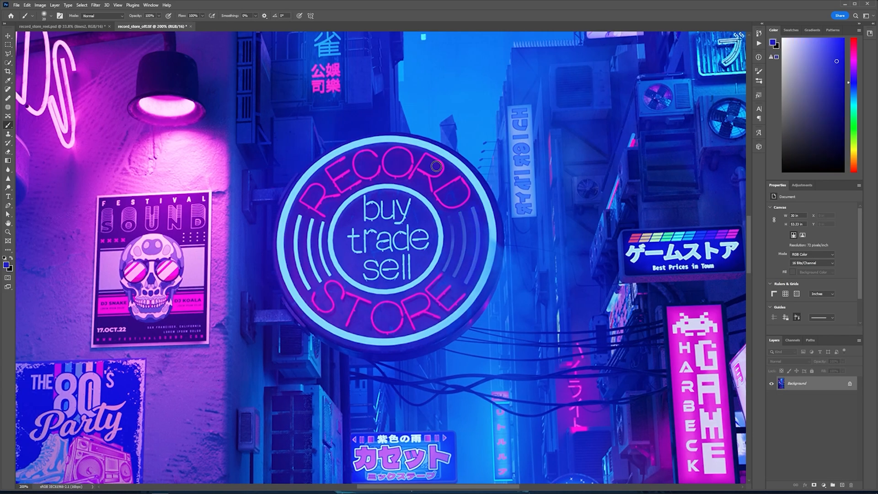
mouse_move(324, 223)
mouse_down()
mouse_move(329, 275)
mouse_move(318, 281)
mouse_up()
drag(299, 217, 309, 287)
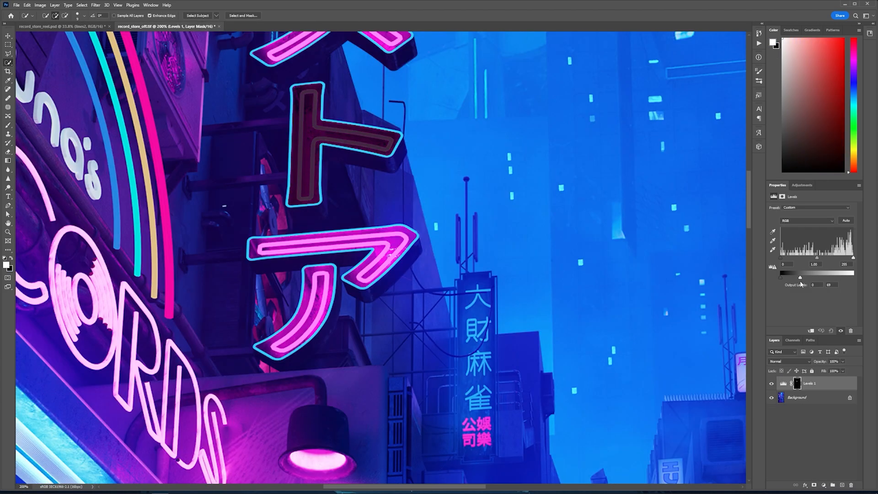
Step: Darken the vertical Japanese neon sign with Levels 1, selecting its characters with Quick Selection and filling them into the adjustment's mask
click(806, 220)
click(798, 237)
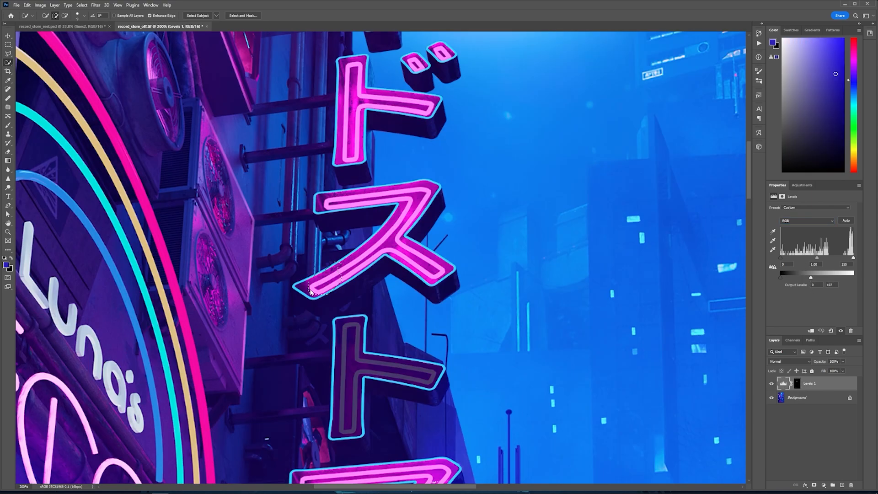
mouse_move(311, 292)
mouse_down()
mouse_move(366, 249)
mouse_move(435, 256)
mouse_up()
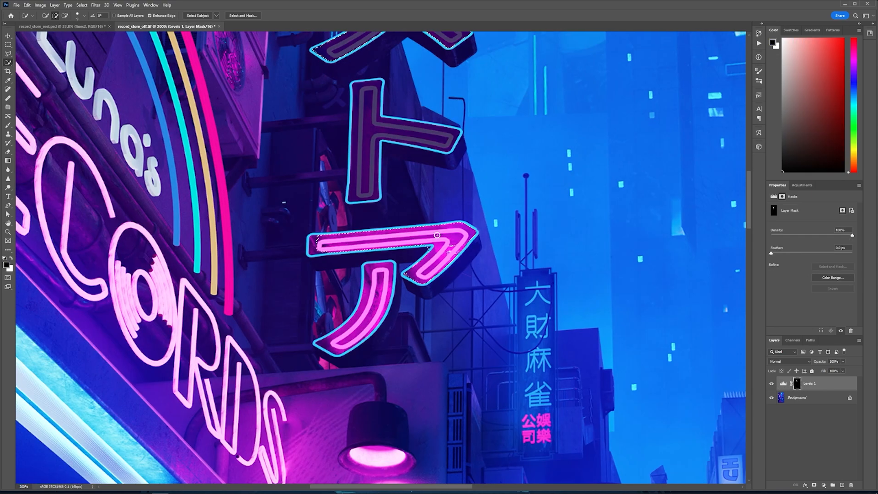
key(ctrl+BackSpace)
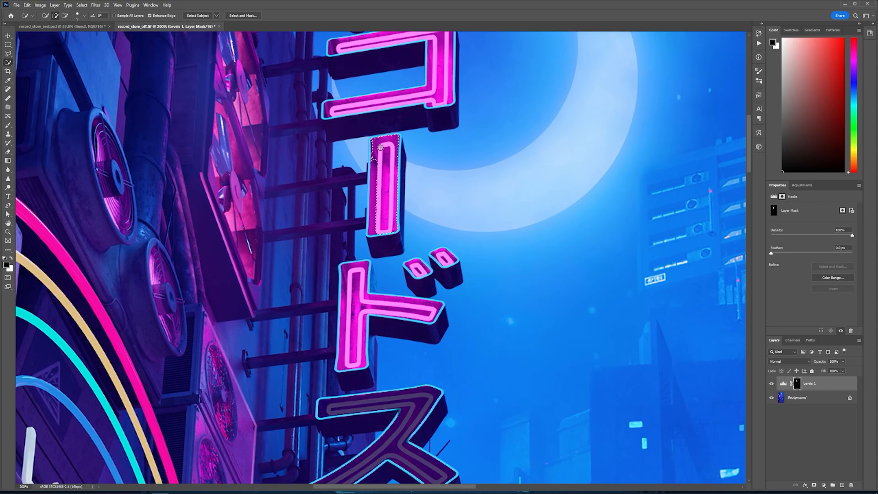
drag(374, 160, 381, 186)
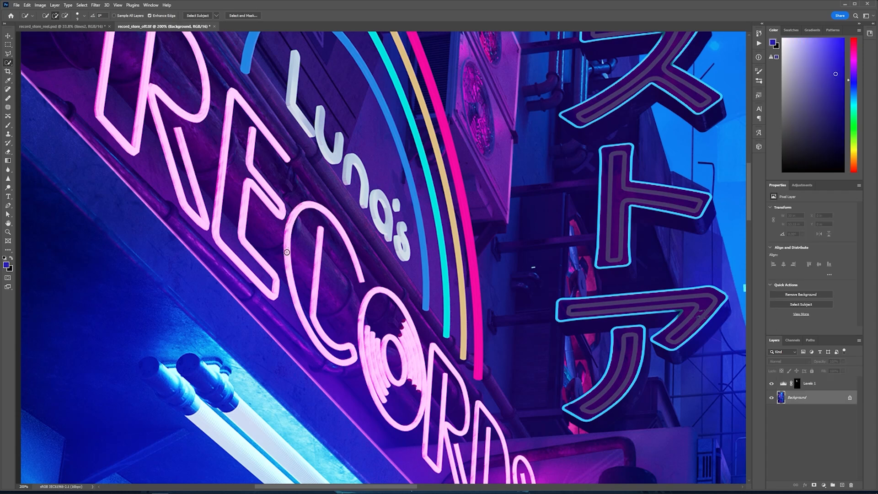
Step: Select the letter C of the RECORDS neon sign with the Magic Wand and create a new layer masked to it above Levels 1
right_click(7, 62)
click(41, 66)
click(313, 268)
click(798, 383)
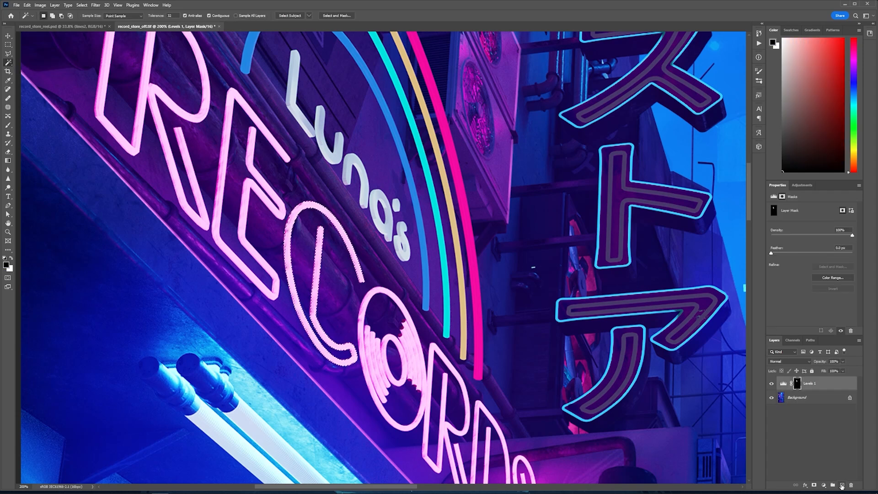
click(842, 485)
click(814, 485)
Step: Paint the neon tubing of the letter C dim purple with the Brush so that it looks unlit
key(b)
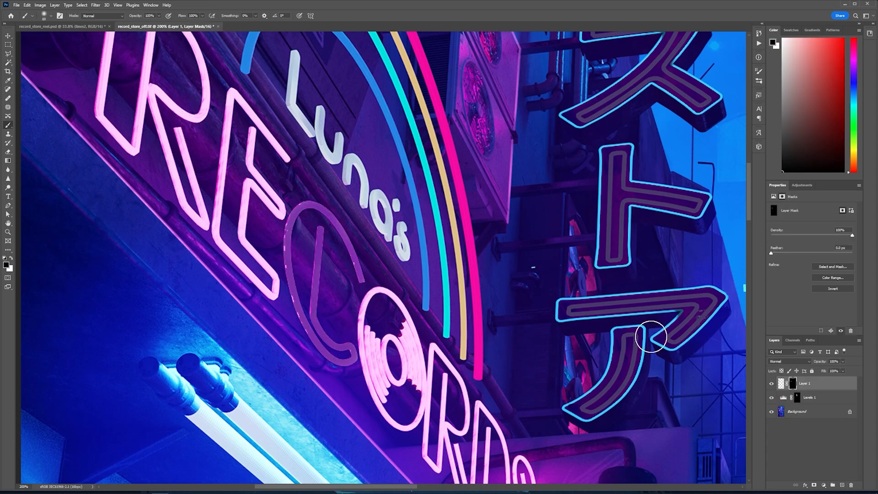
key(d)
drag(310, 316, 318, 263)
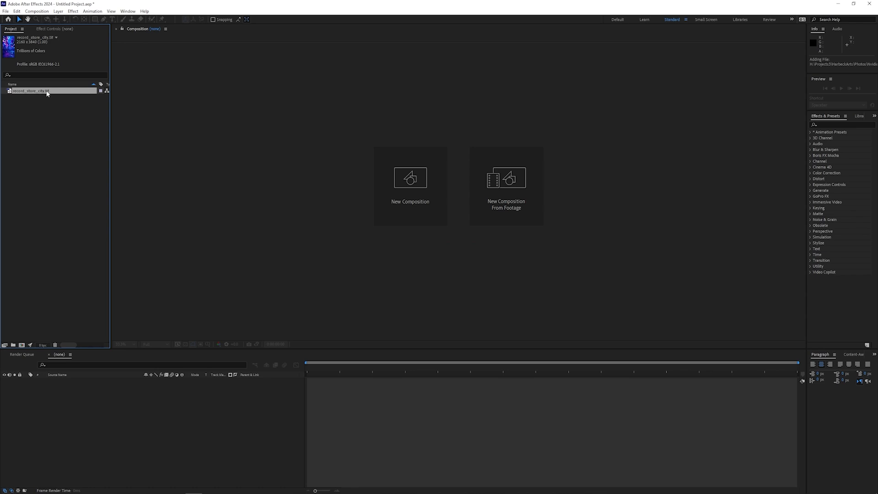
Step: In After Effects, create a new composition from record_store_city.tif
right_click(47, 94)
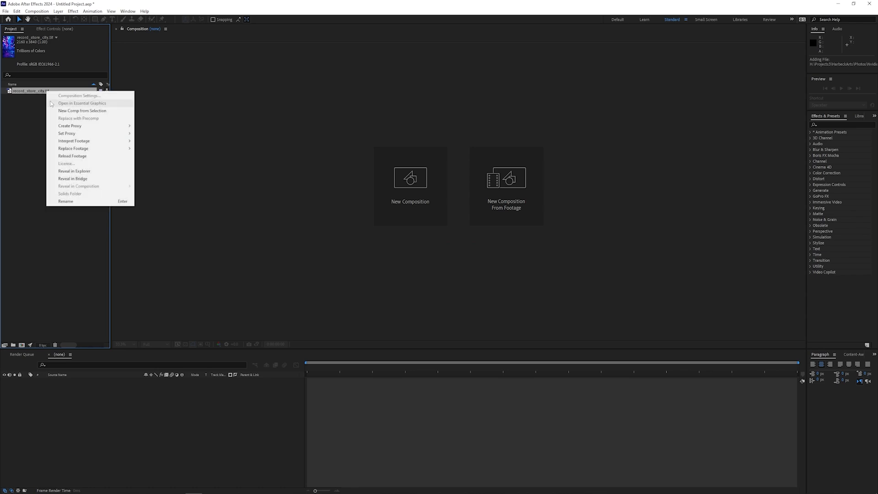
click(73, 112)
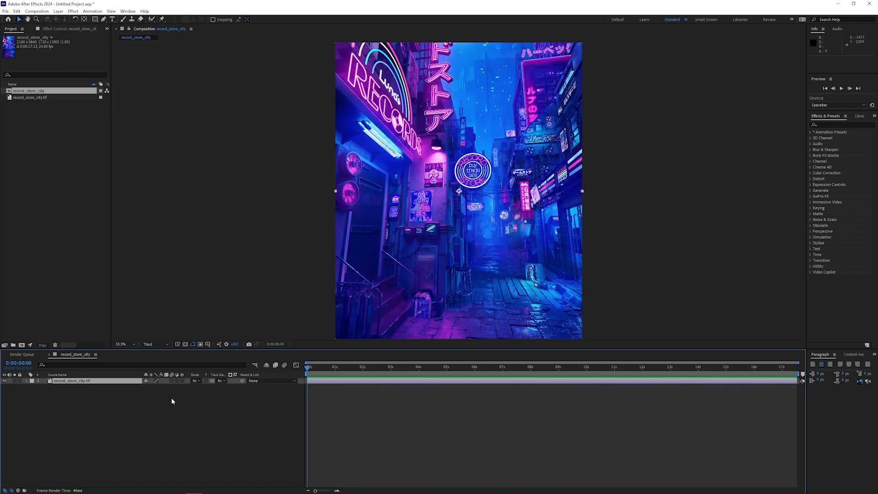
click(197, 428)
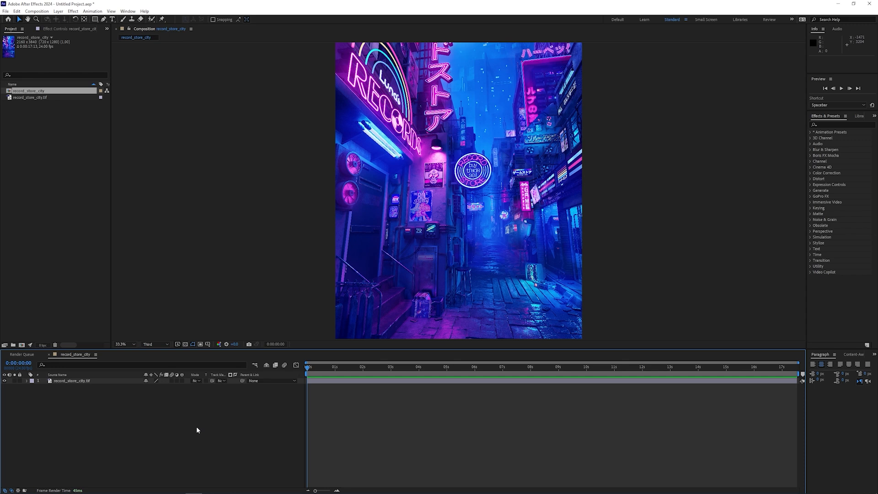
Step: Set the composition's duration to 0:00:10:00
key(End)
key(ctrl+k)
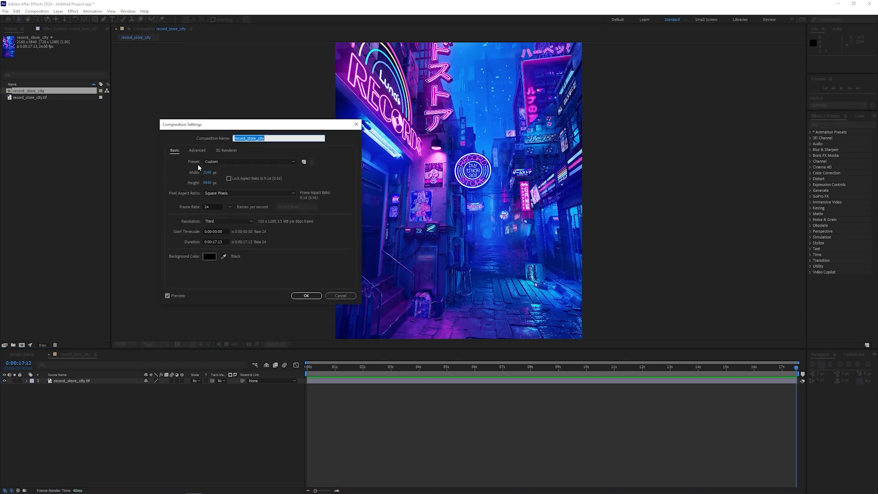
click(224, 241)
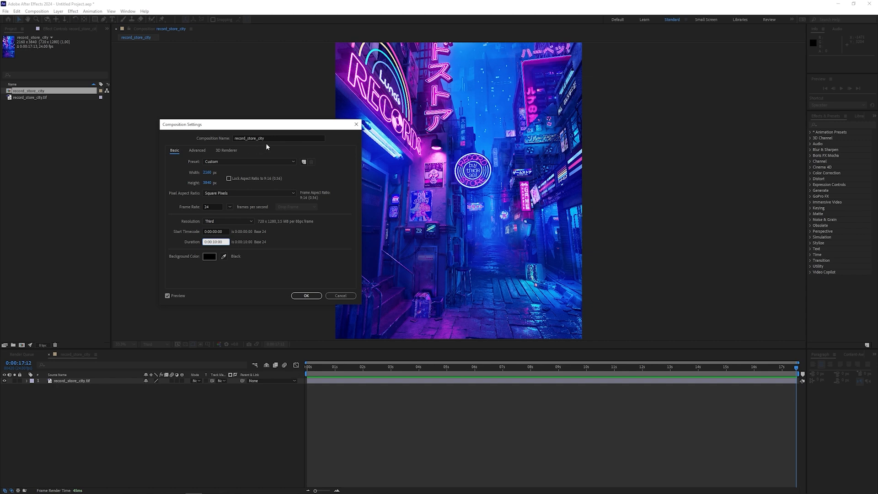
click(306, 295)
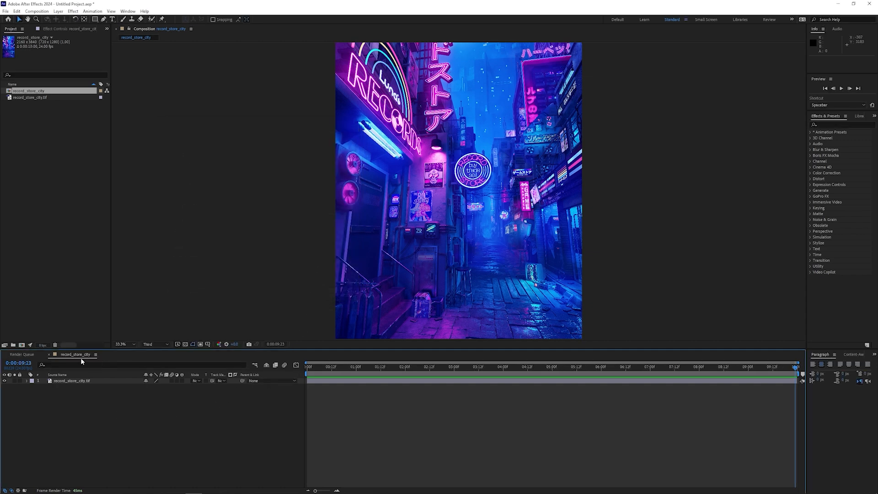
Step: Rename the composition as record_store_4k
key(ctrl+k)
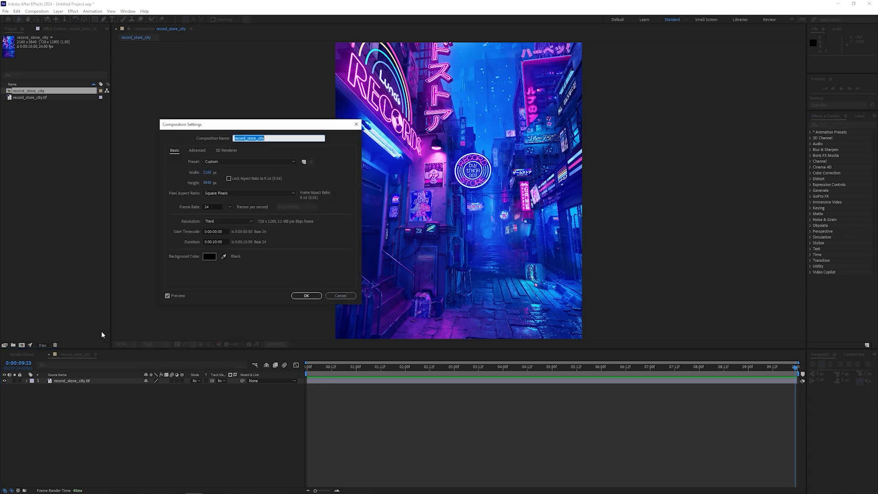
click(276, 138)
text(4k)
key(Return)
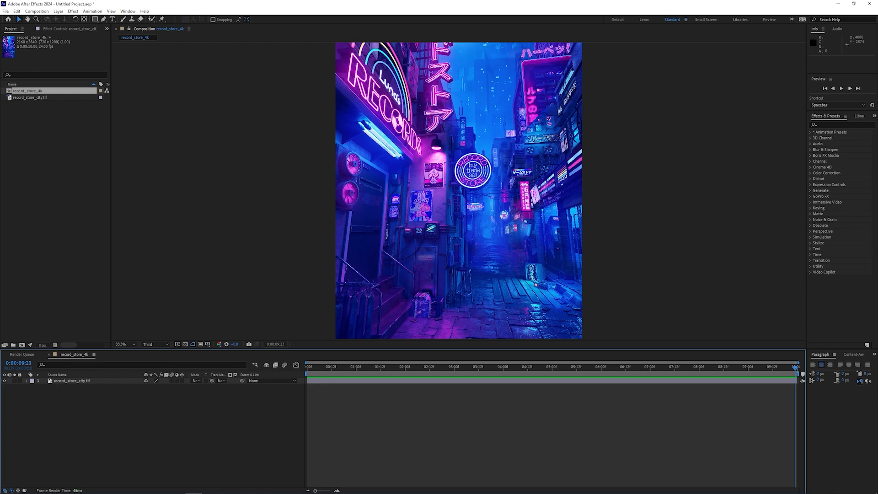
Step: Add record_store_off.tif to the timeline above the city image and hide the layer
drag(546, 315, 132, 417)
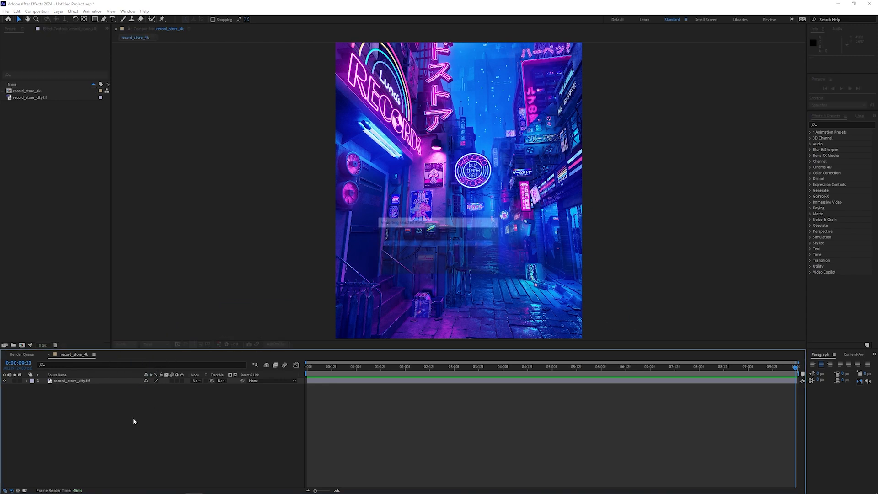
click(4, 382)
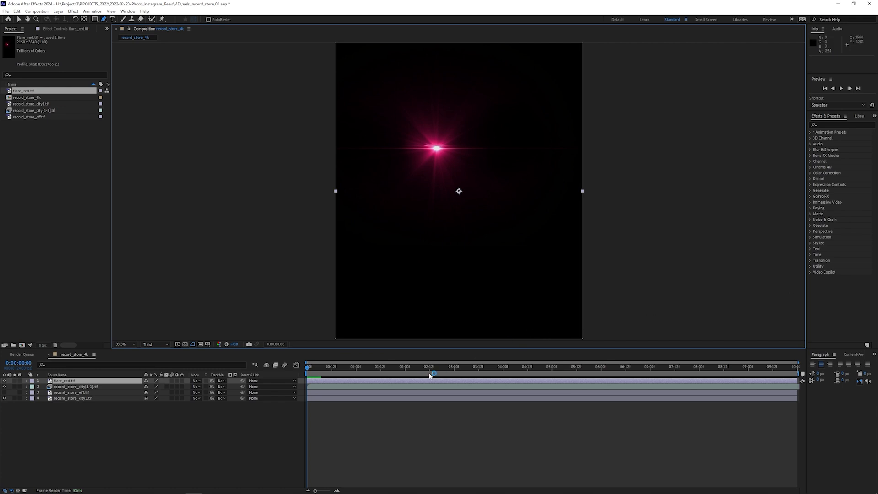
Step: Set the blend mode of the flare_red.tif layer to Screen
click(198, 382)
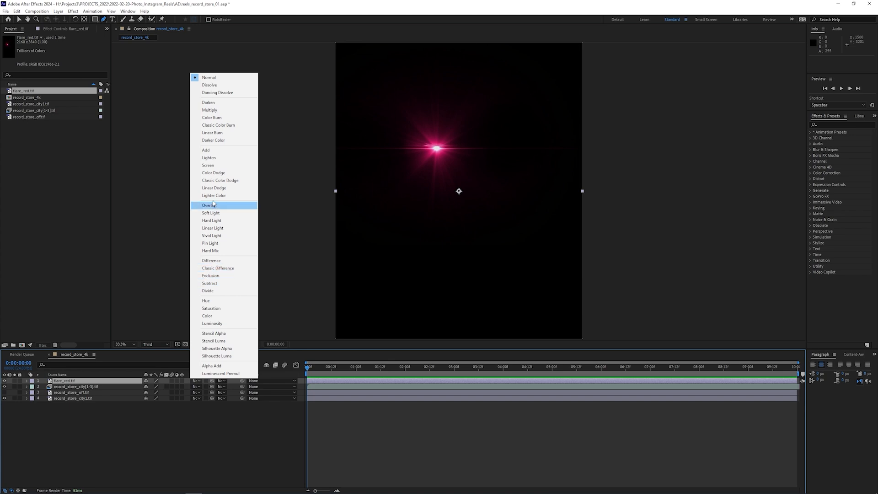
click(206, 167)
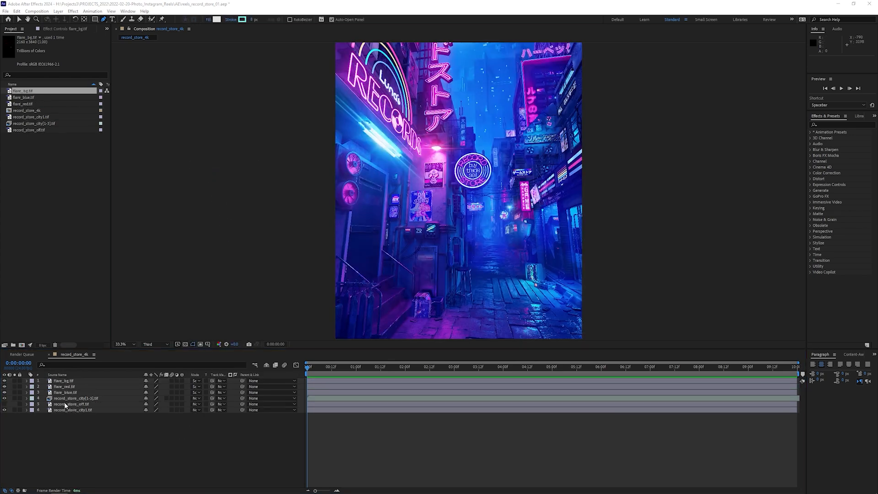
Step: Enable opacity keyframing on the flare_blue.tif layer at the start of the timeline
click(66, 393)
key(t)
click(44, 399)
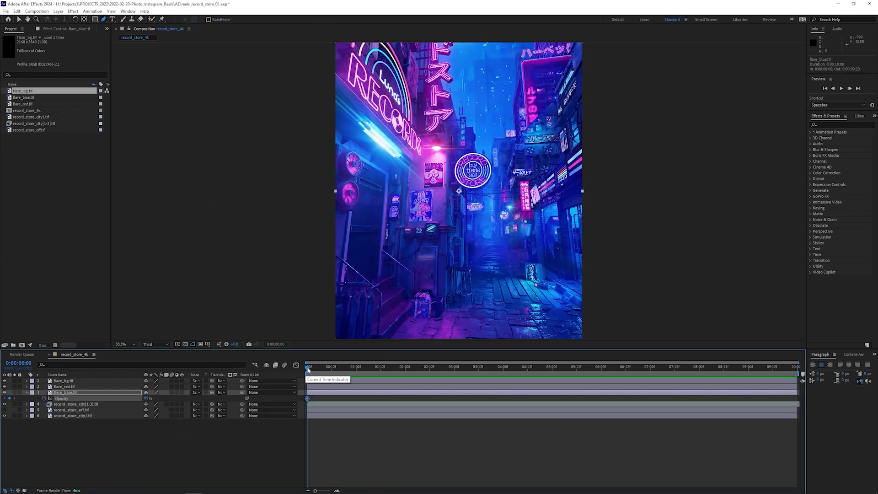
Step: Add opacity keyframes to flare_blue.tif over the first two seconds, varying among 75%, 80% and 70% for a flicker, and preview it
drag(307, 368, 361, 369)
click(149, 398)
text(75)
key(Return)
click(149, 399)
text(80)
key(Return)
click(149, 398)
text(70)
key(Return)
click(146, 399)
text(75)
key(Return)
key(space)
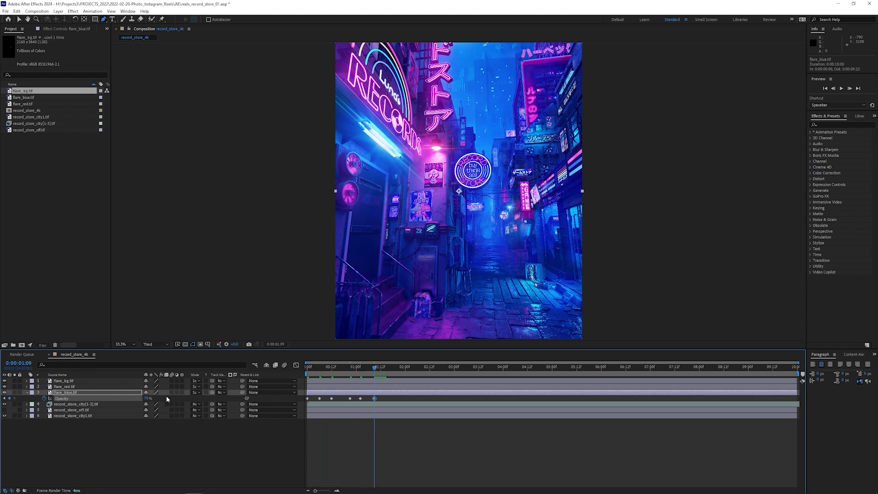
key(Return)
key(space)
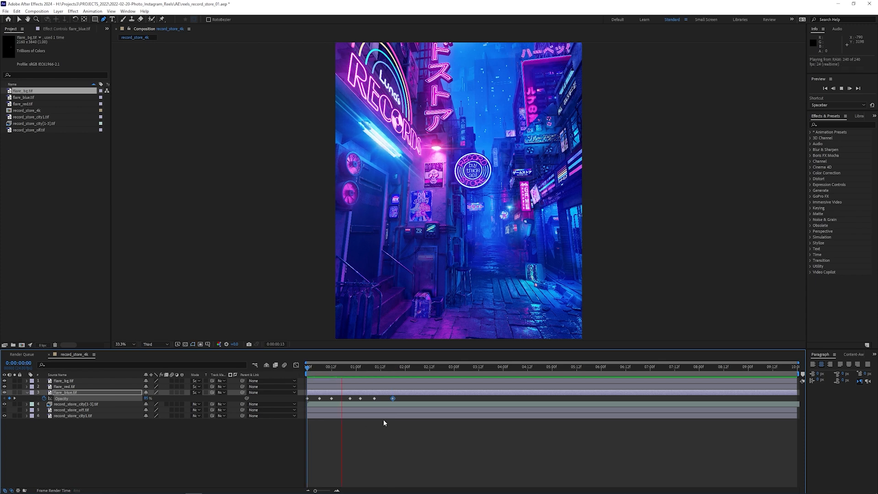
key(space)
Step: Apply a loopOut() expression to flare_blue.tif's opacity and preview the repeating flicker
alt+click(44, 398)
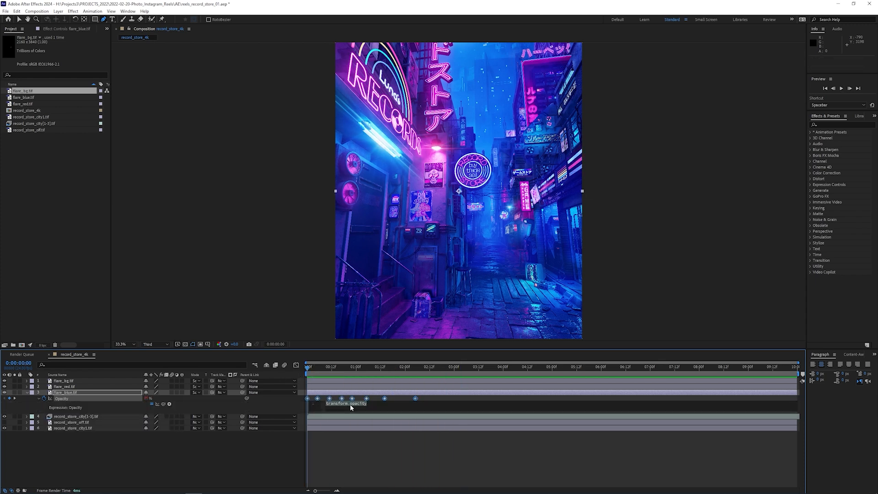
text(loopOut()
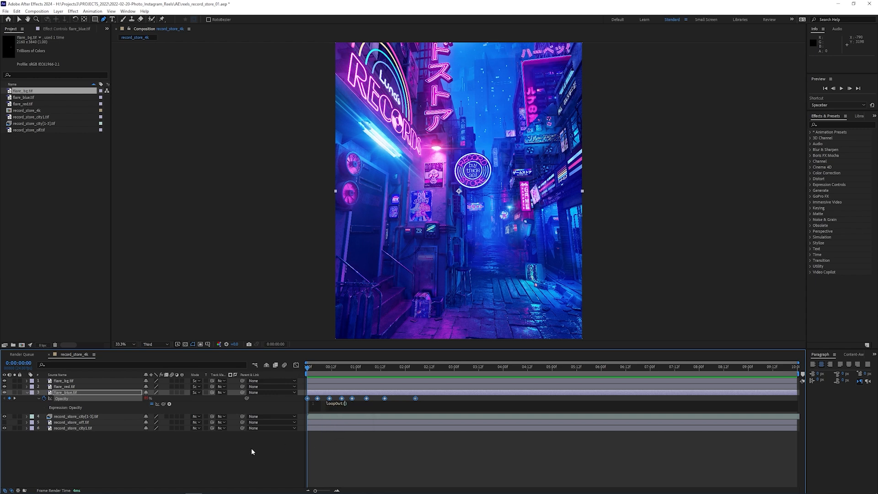
click(252, 452)
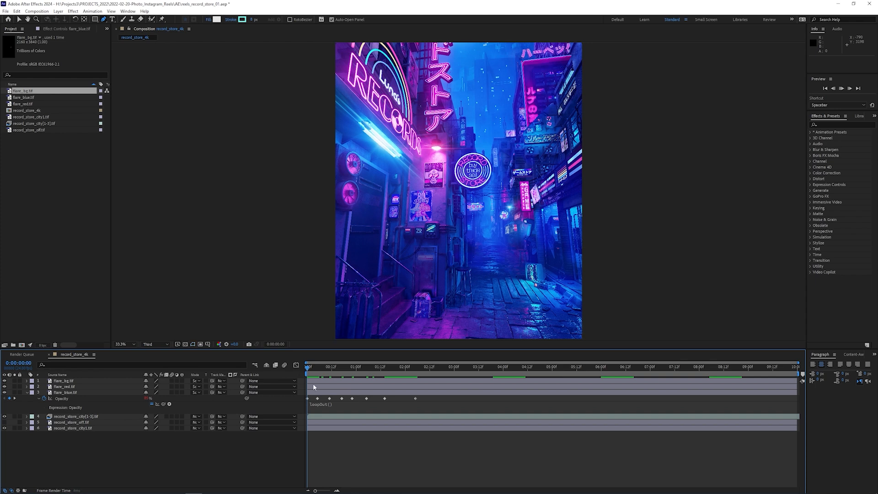
key(space)
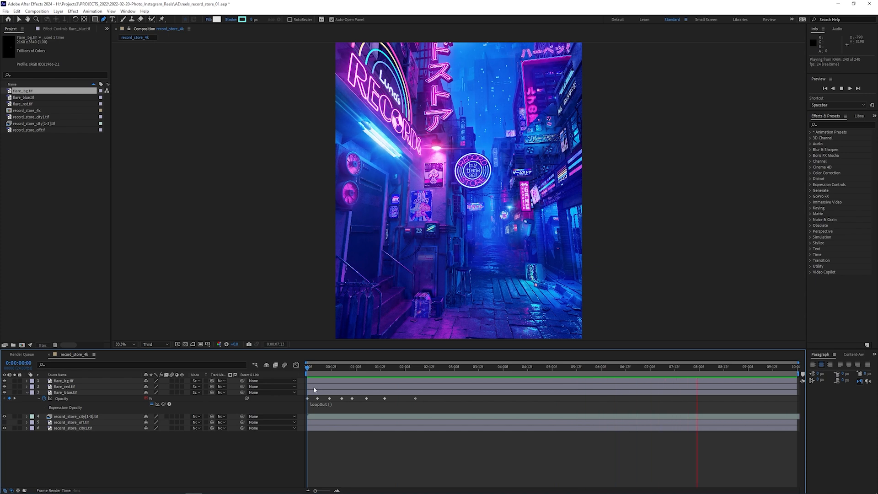
Step: Copy all opacity keyframes of flare_blue.tif and collapse the layer's properties
drag(430, 419, 309, 431)
key(ctrl+c)
click(26, 392)
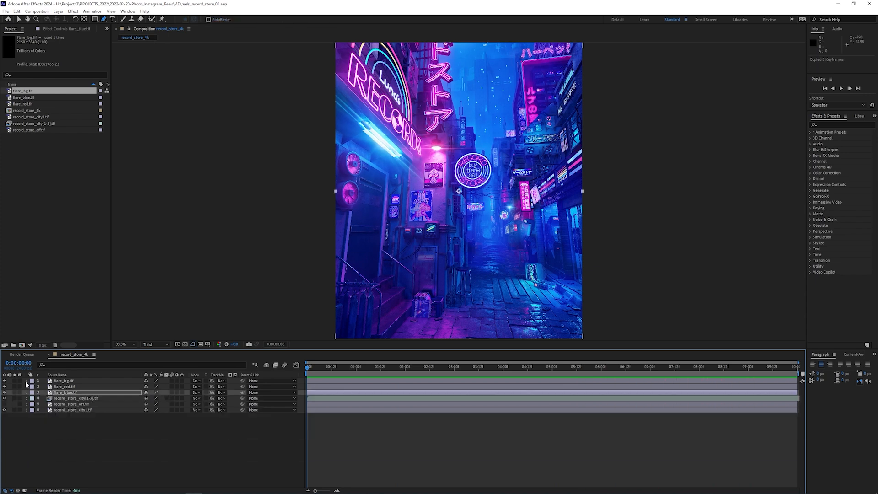
Step: Paste the copied opacity keyframes onto flare_bg.tif and extend the layer to the end of the composition
click(64, 381)
key(ctrl+v)
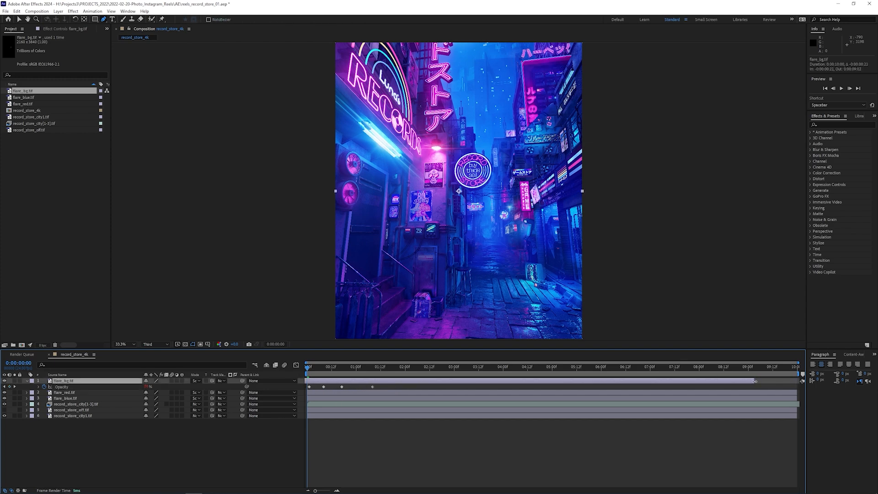
drag(755, 382, 798, 381)
drag(307, 368, 502, 367)
click(27, 380)
Step: Apply the same flicker opacity keyframes to flare_red.tif and return the playhead to the start
click(69, 387)
key(u)
key(Home)
click(376, 392)
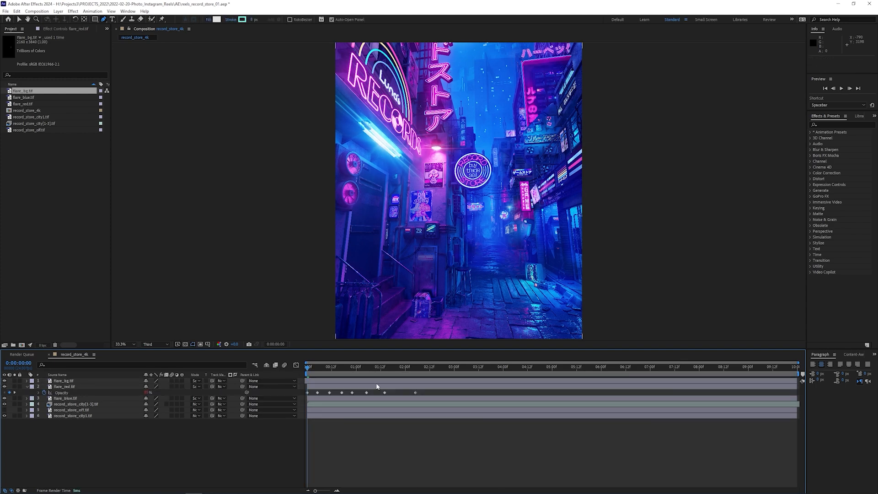
click(376, 387)
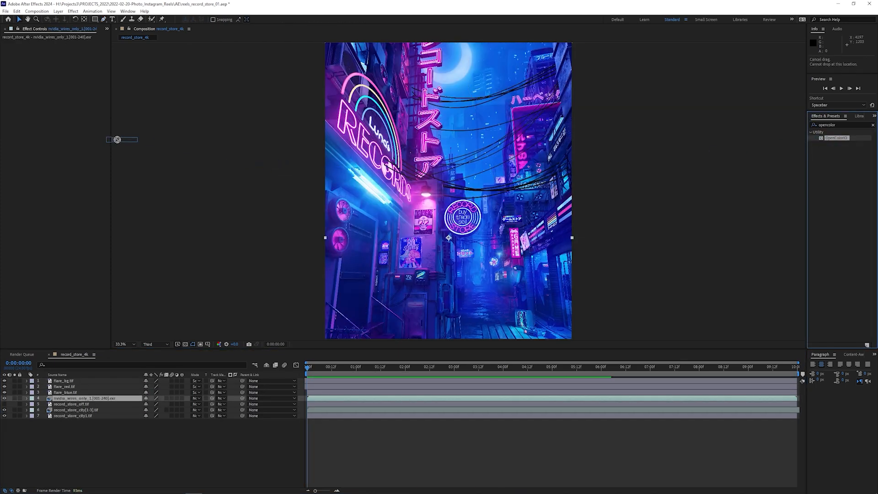
Step: Apply the OpenColorIO effect to the nvidia_wires_only sequence layer with the aces_1.2 configuration
drag(117, 140, 70, 142)
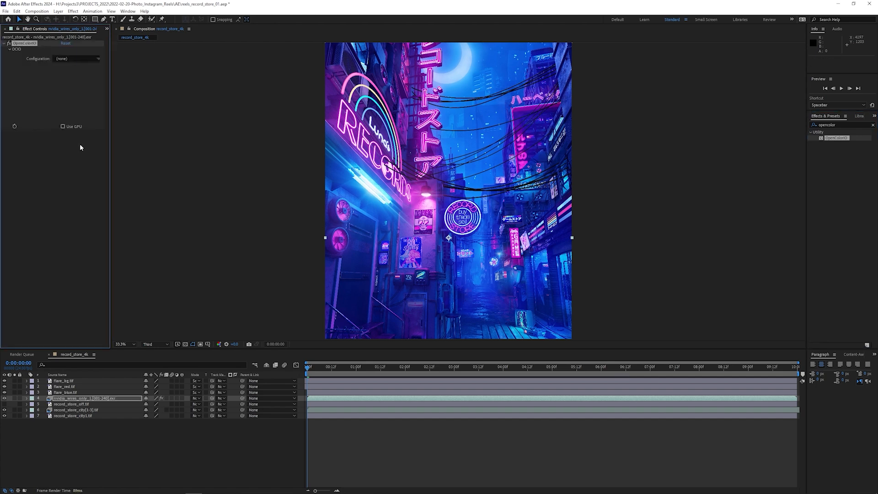
click(72, 59)
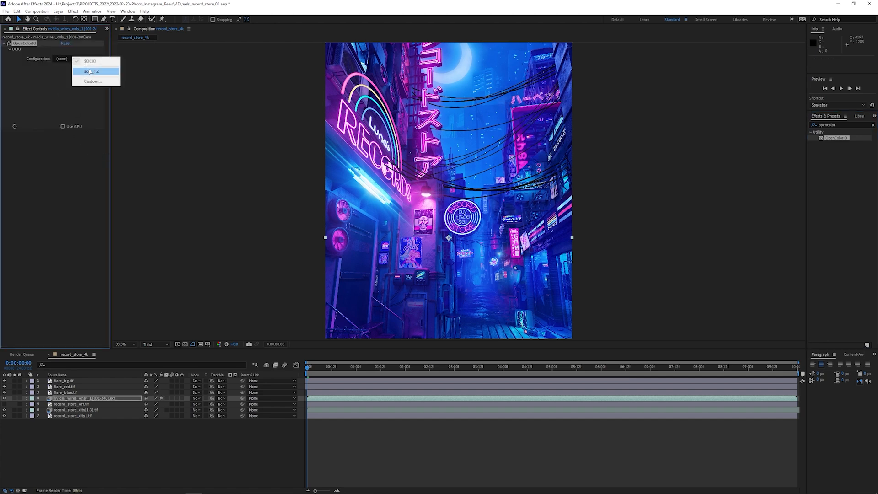
click(89, 70)
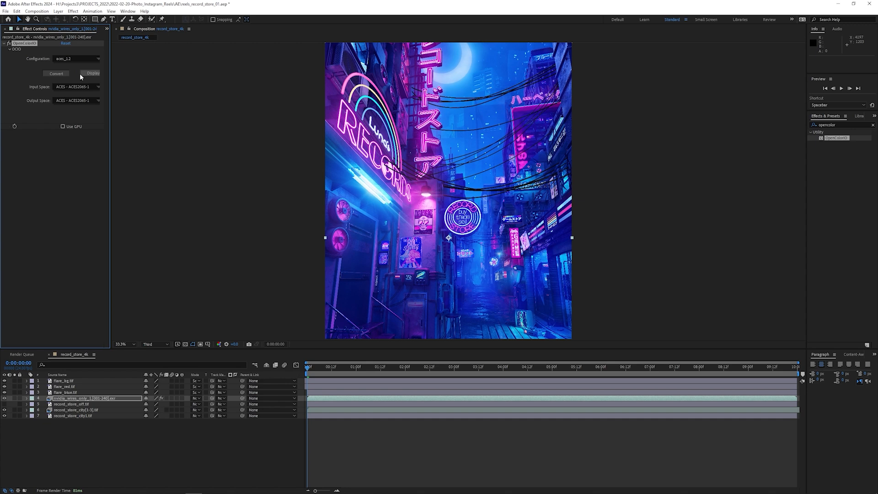
drag(111, 77, 124, 77)
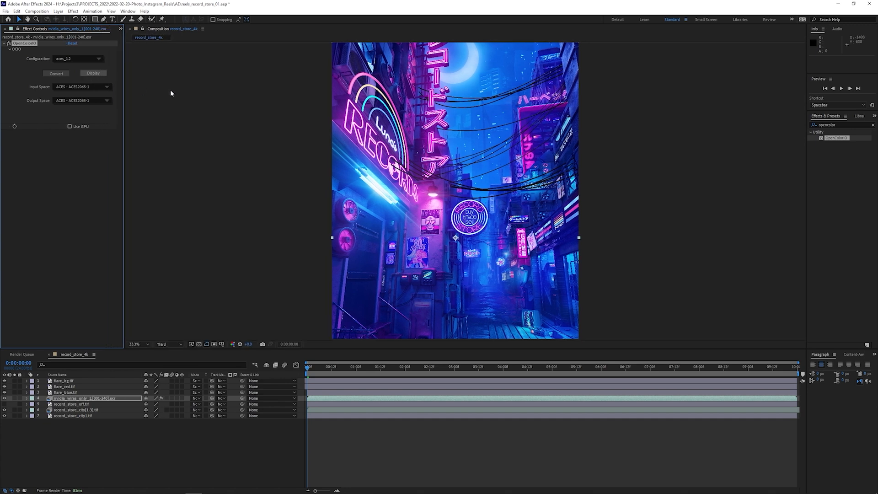
Step: Set the wires layer's OpenColorIO input space to ACES - ACEScg and its output space to Output - sRGB
click(71, 87)
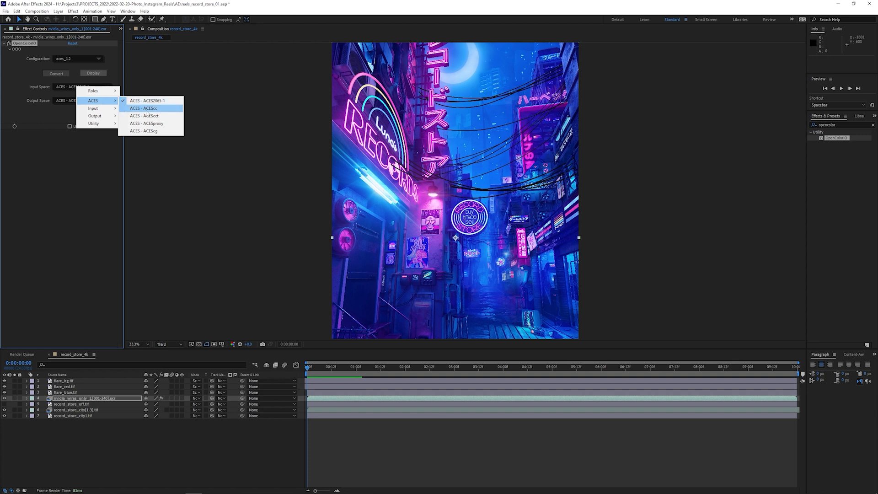
click(148, 131)
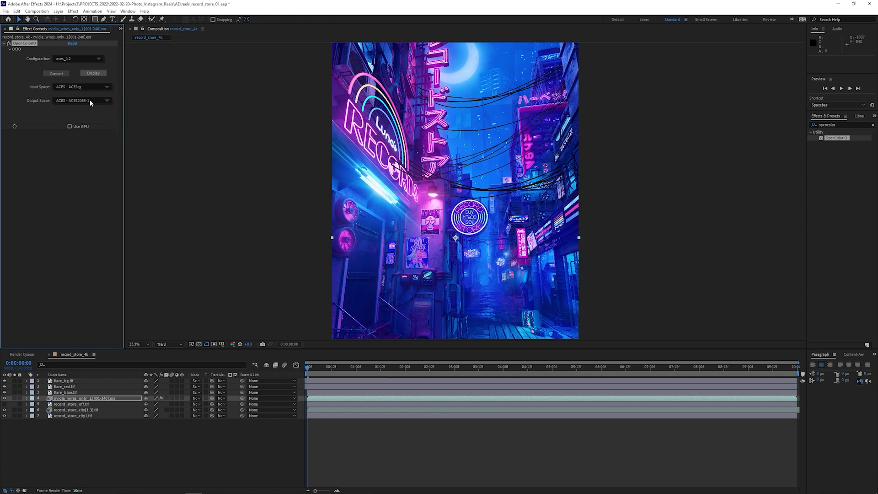
click(89, 100)
mouse_move(113, 131)
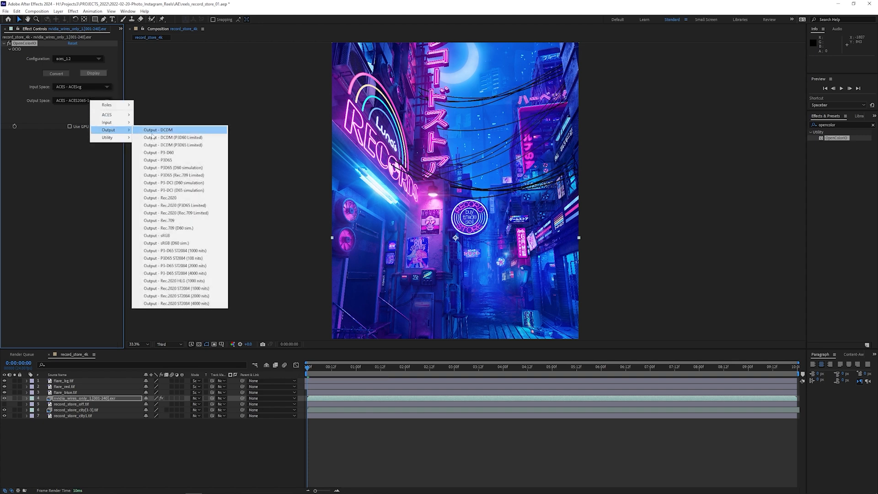
click(162, 235)
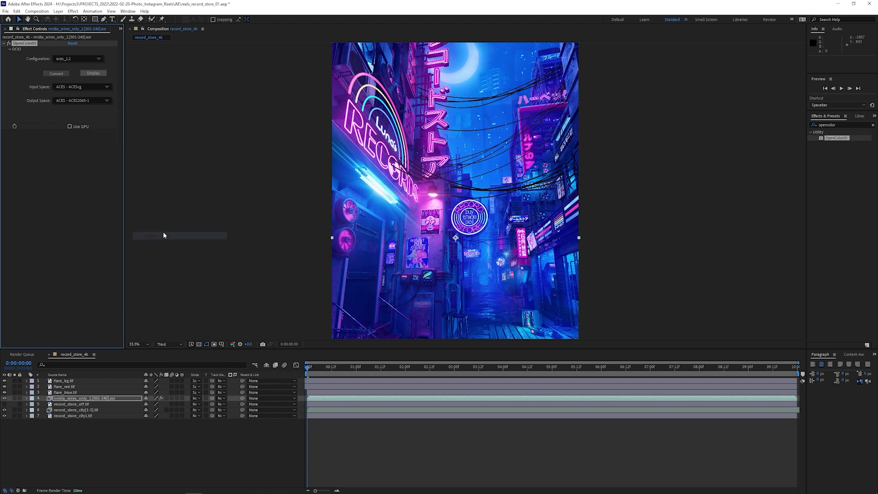
click(48, 165)
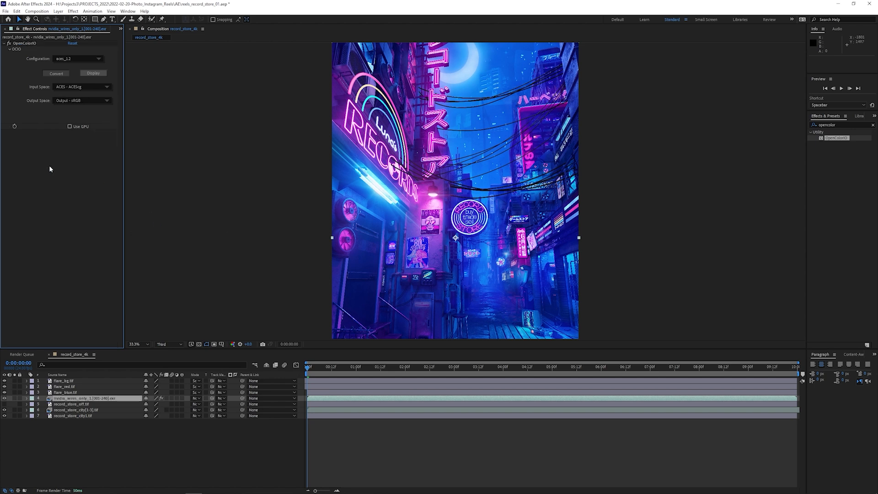
Step: Add a Levels effect to the wires layer and switch it to the Blue channel
right_click(50, 166)
mouse_move(91, 251)
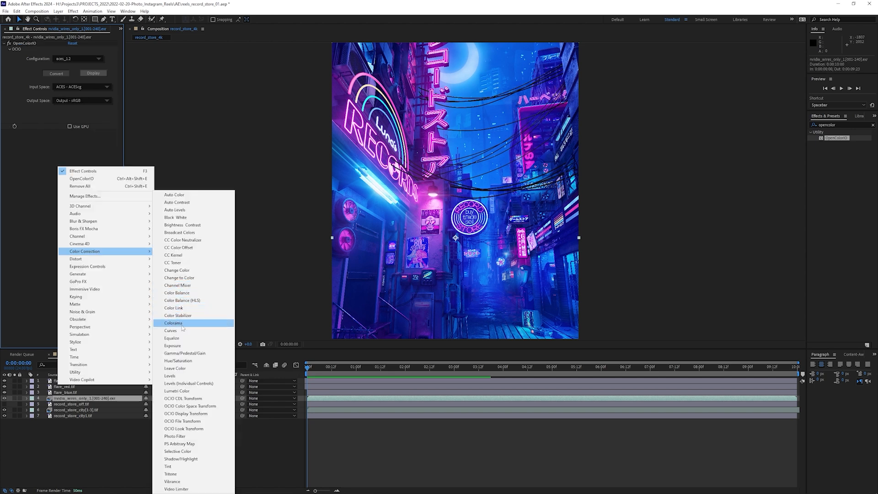
click(179, 376)
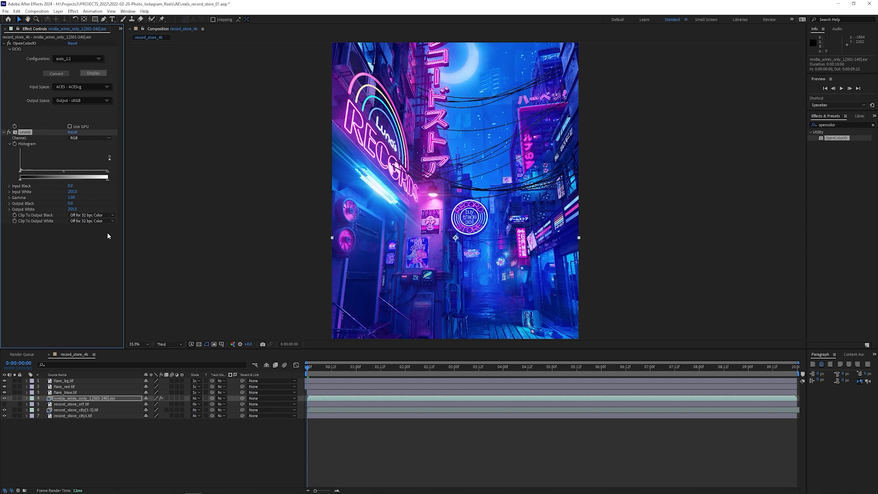
click(79, 137)
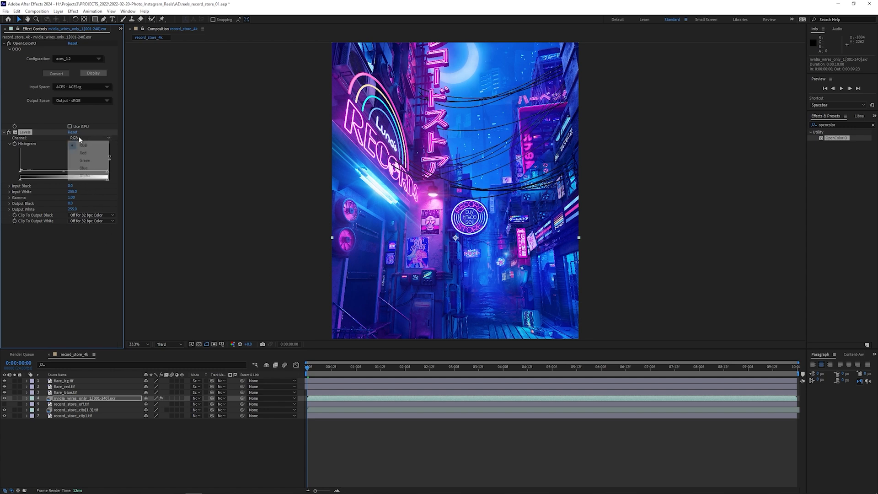
click(80, 173)
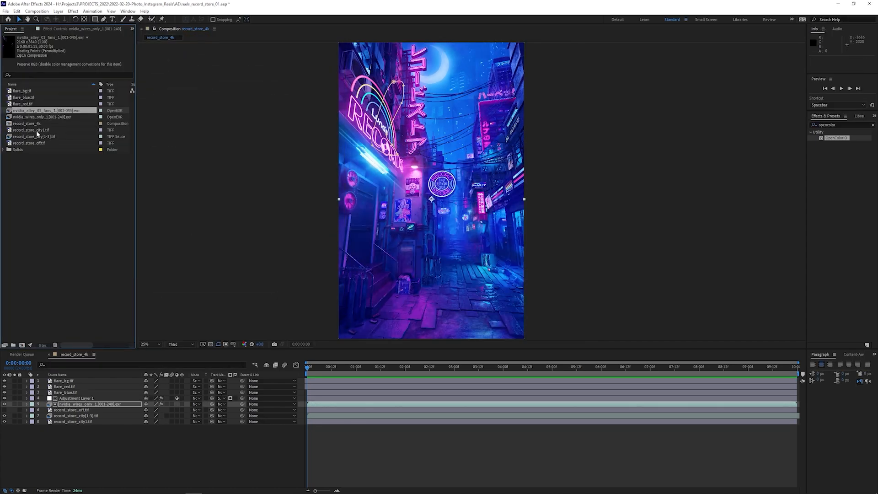
Step: Add the nvidia_alley_01_fans_1 sequence above the wires layer and paste the OpenColorIO and Levels effects onto it
drag(33, 113, 82, 404)
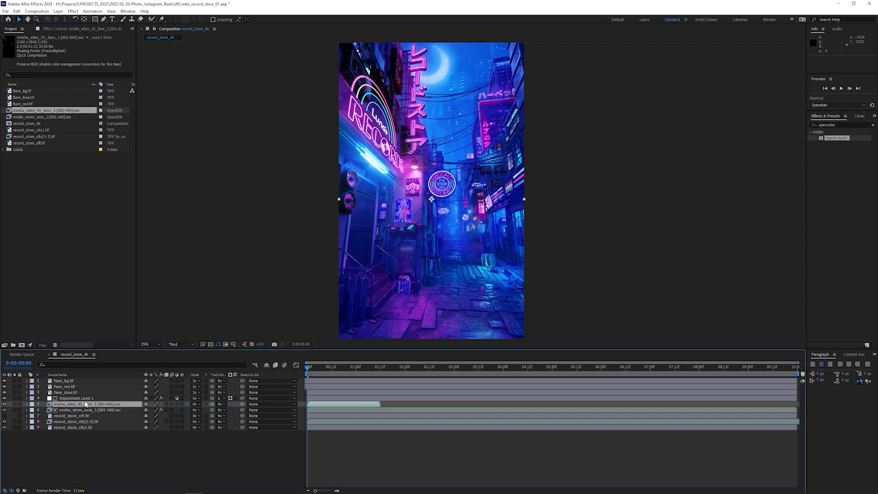
click(69, 29)
key(ctrl+v)
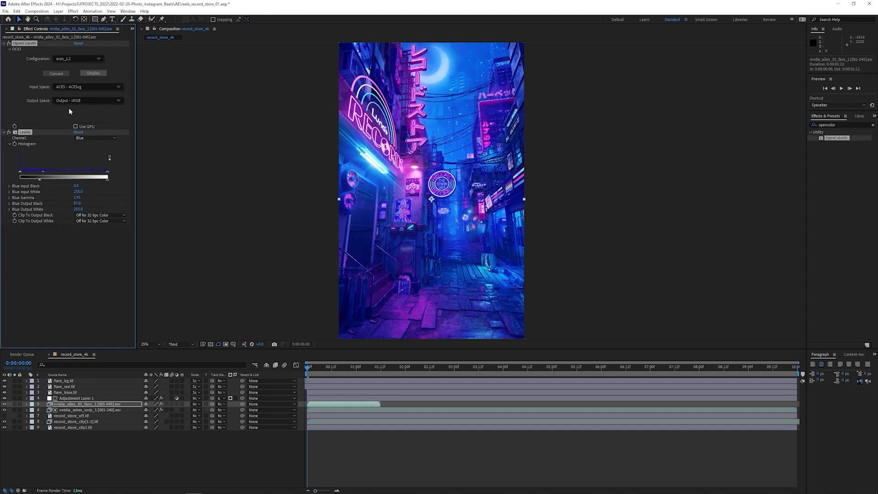
click(58, 283)
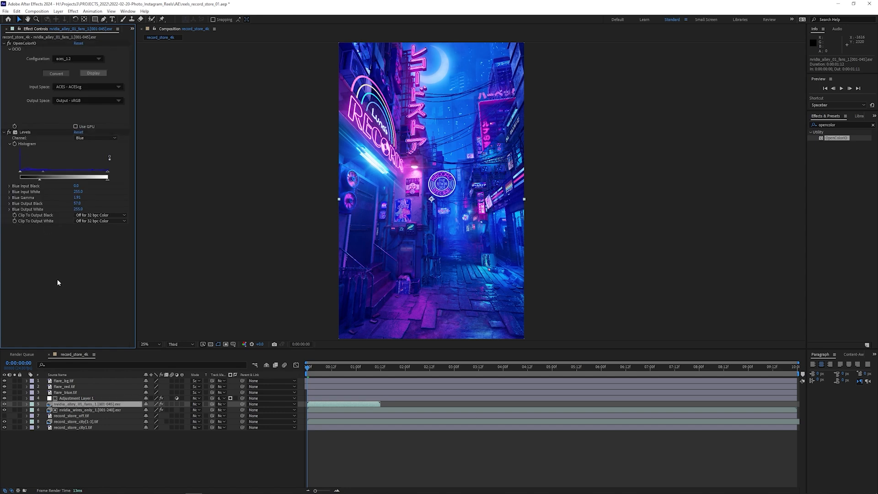
Step: Solo the fans layer to mask the upper of the two large wall fans, then end the solo
click(14, 404)
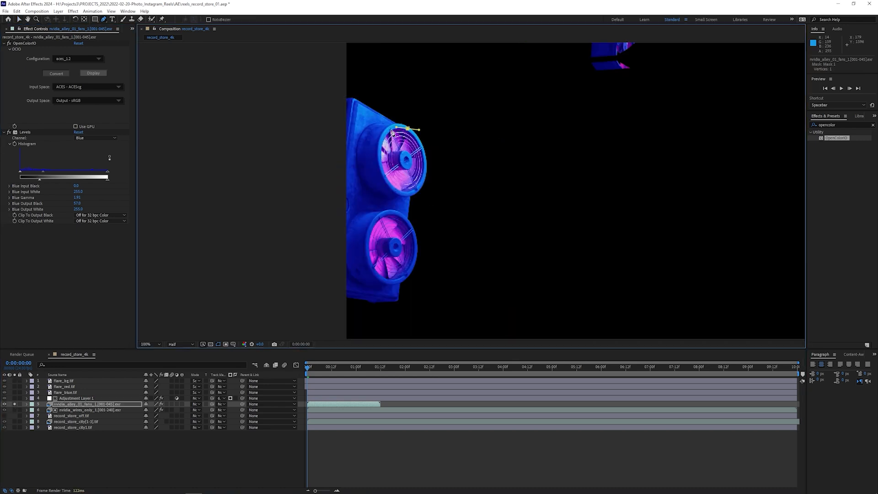
mouse_move(418, 133)
mouse_down()
mouse_move(427, 182)
mouse_move(424, 147)
mouse_move(398, 123)
mouse_move(408, 129)
mouse_up()
click(15, 404)
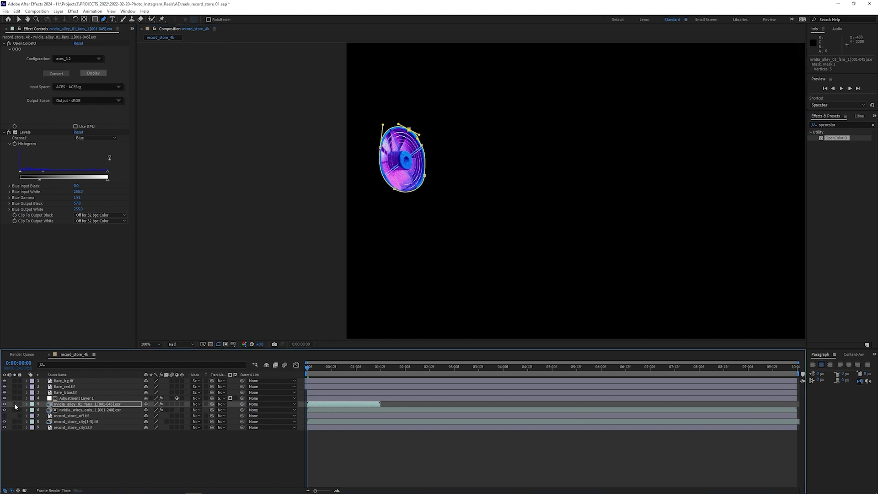
Step: Draw a closed curved mask around the lower of the two large wall fans
click(394, 213)
drag(371, 231, 403, 281)
drag(414, 265, 410, 226)
click(395, 213)
drag(390, 281, 414, 260)
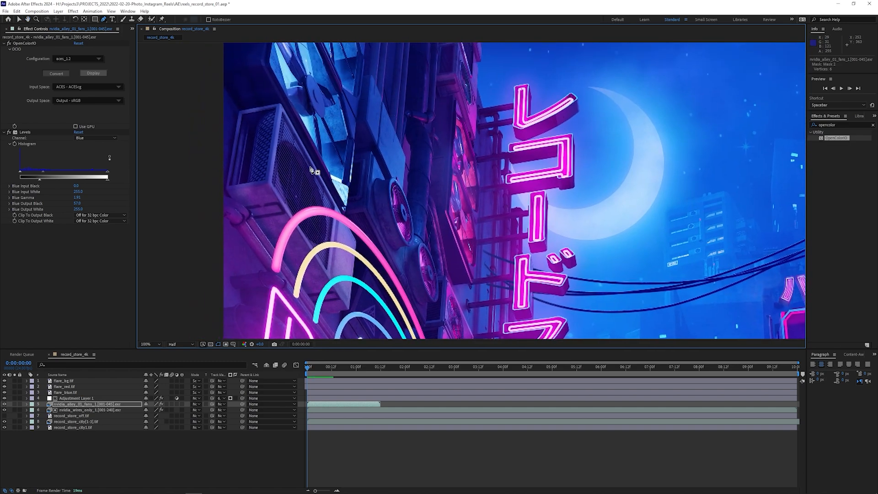
Step: Draw a curved mask around the air-conditioner fan above the rainbow neon arcs and refine its outline
drag(310, 166, 281, 130)
drag(275, 155, 276, 164)
drag(291, 213, 295, 218)
drag(308, 240, 317, 244)
click(310, 166)
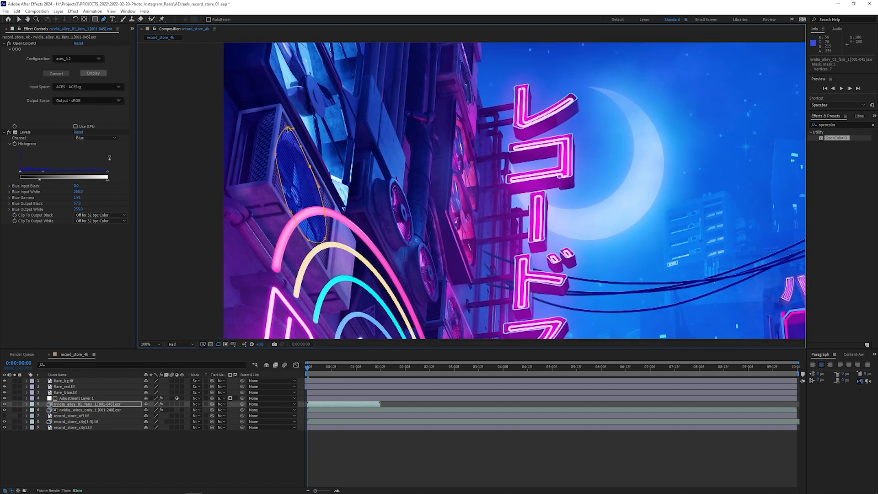
drag(287, 128, 274, 150)
drag(290, 211, 290, 209)
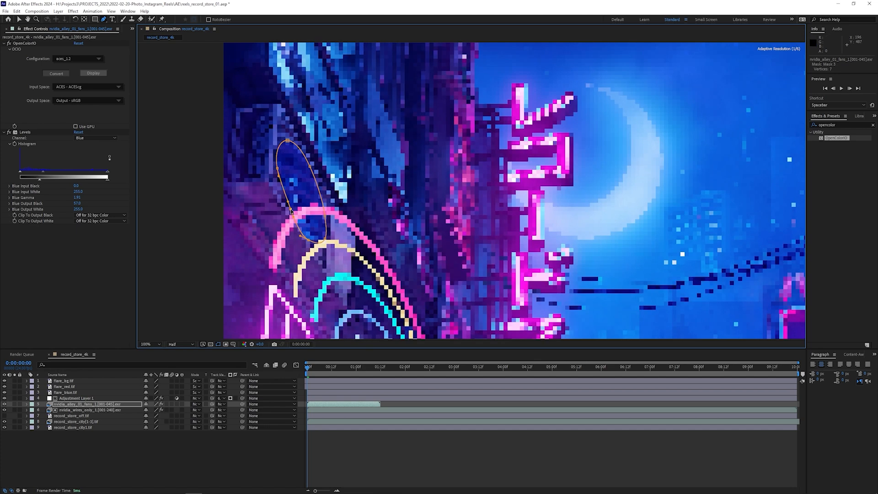
Step: Draw a closed mask around the large blue fan at the upper edge of the image, above the air conditioner
drag(368, 120, 374, 183)
drag(331, 125, 328, 120)
click(315, 98)
click(276, 101)
click(272, 127)
drag(318, 215, 321, 221)
click(346, 243)
click(353, 195)
click(345, 156)
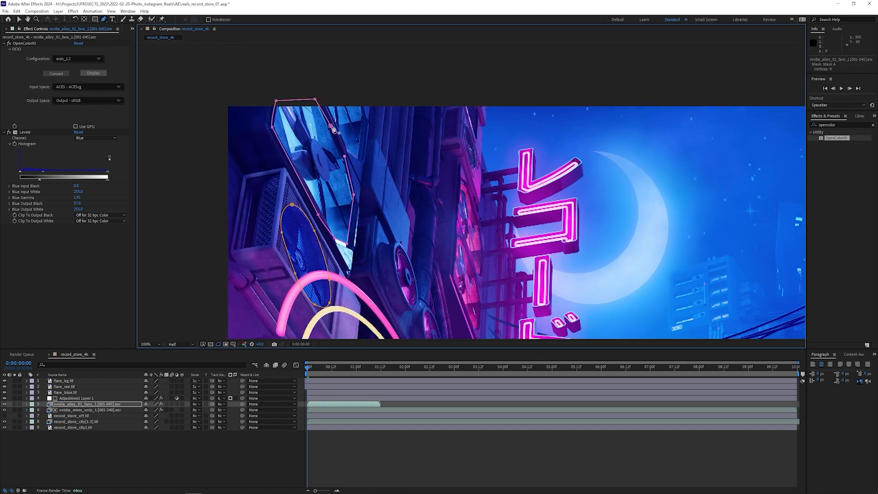
click(330, 126)
Step: Draw another mask over the narrow fan area beside the large blue fan
click(323, 101)
click(348, 155)
click(360, 161)
click(367, 117)
Step: Draw a closed curved mask around the upper narrow fan between the rainbow arcs and the vertical neon sign
drag(436, 228, 409, 121)
drag(374, 137, 371, 136)
drag(366, 152, 381, 197)
drag(387, 198, 387, 169)
drag(379, 146, 376, 141)
click(375, 137)
Step: Draw a closed mask around the lower narrow fan directly below the one just masked
click(397, 202)
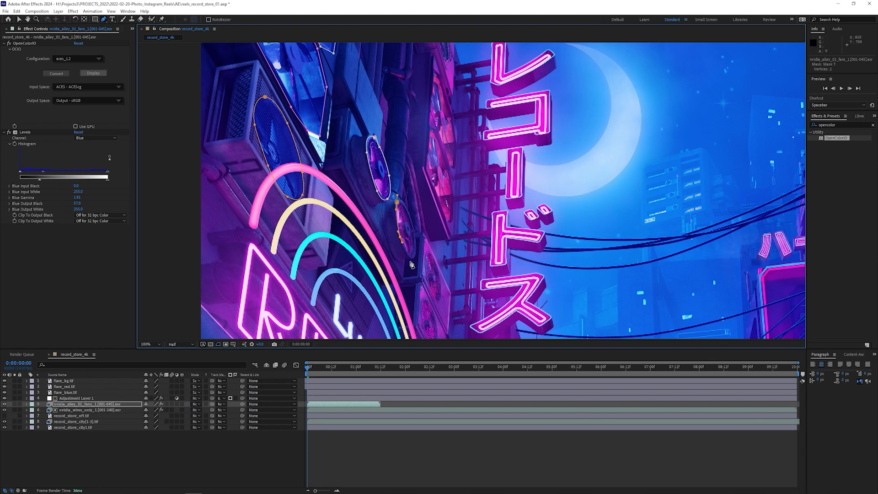
click(409, 212)
click(415, 238)
click(410, 256)
click(401, 237)
click(396, 202)
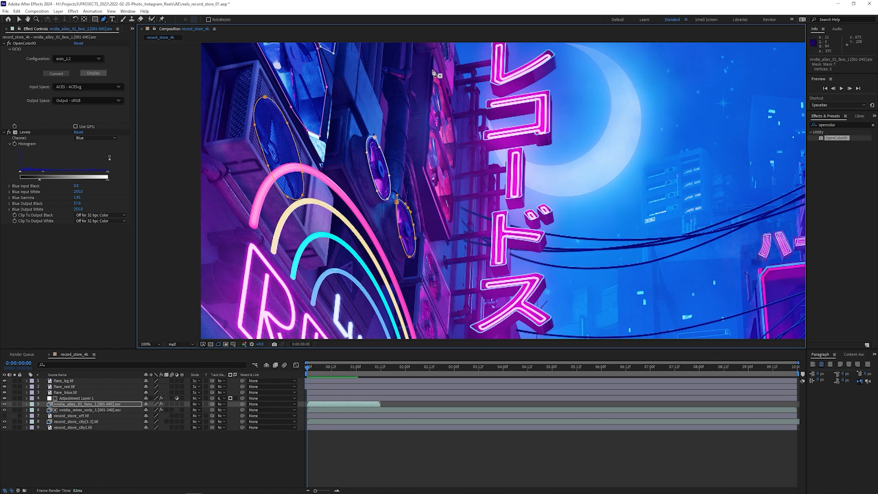
Step: Draw a mask around the tall column of magenta fans beside the vertical Japanese neon sign
click(431, 54)
click(424, 166)
click(432, 188)
click(450, 237)
click(453, 212)
click(456, 160)
click(456, 127)
click(440, 75)
Step: Draw a closed mask around the upper fan on the purple box behind the rainbow arcs
drag(431, 254, 447, 104)
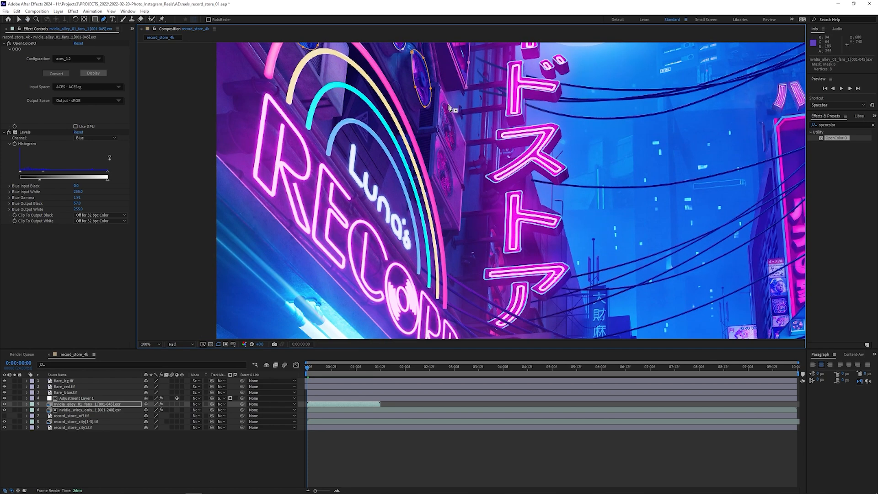
click(448, 104)
click(441, 118)
click(456, 152)
click(448, 104)
Step: Draw a closed mask around the lower fan on the purple box behind the rainbow arcs
click(444, 153)
click(437, 158)
drag(440, 187, 442, 191)
click(451, 195)
click(452, 169)
click(444, 153)
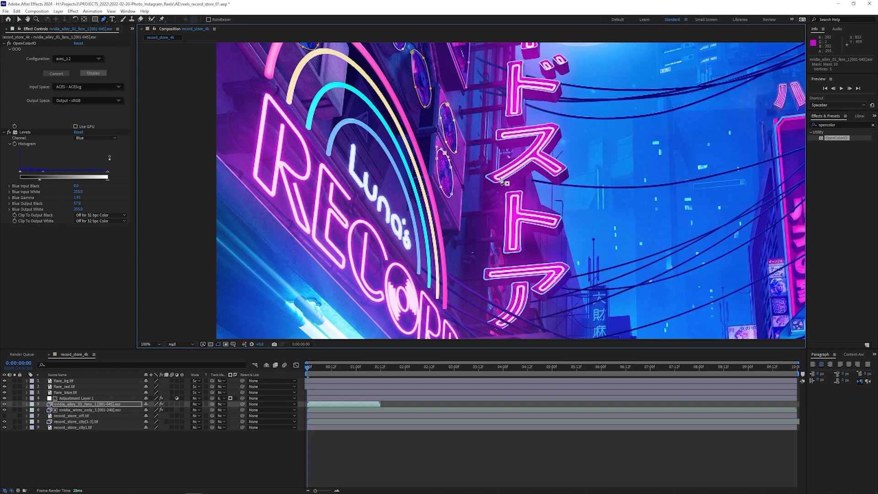
Step: Undo the last mask vertex, and mask the upper of the two round pink fans near the large magenta sign
drag(505, 182, 475, 45)
key(ctrl+z)
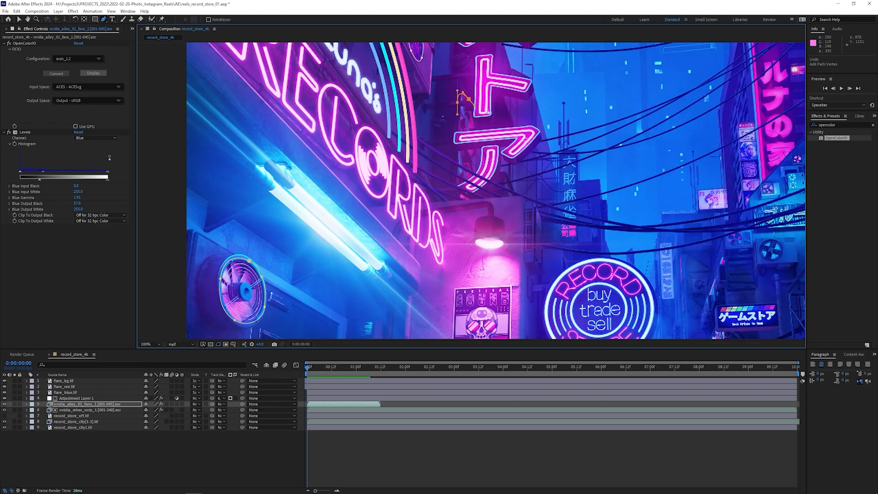
drag(539, 321, 484, 37)
mouse_move(759, 46)
mouse_down()
mouse_move(486, 268)
mouse_move(488, 137)
mouse_up()
key(.)
drag(531, 55, 514, 160)
drag(513, 142, 505, 142)
mouse_move(499, 154)
mouse_down()
mouse_move(499, 163)
mouse_move(521, 166)
mouse_up()
click(528, 150)
click(514, 142)
Step: Draw a mask around the lower of the two round pink fans near the large magenta sign
drag(516, 198, 524, 198)
click(529, 193)
click(529, 181)
click(517, 173)
Step: Mask the small pink fan beside the round pair and start a mask on the cyan fan unit below it
drag(455, 156, 446, 155)
click(443, 163)
click(447, 172)
click(463, 169)
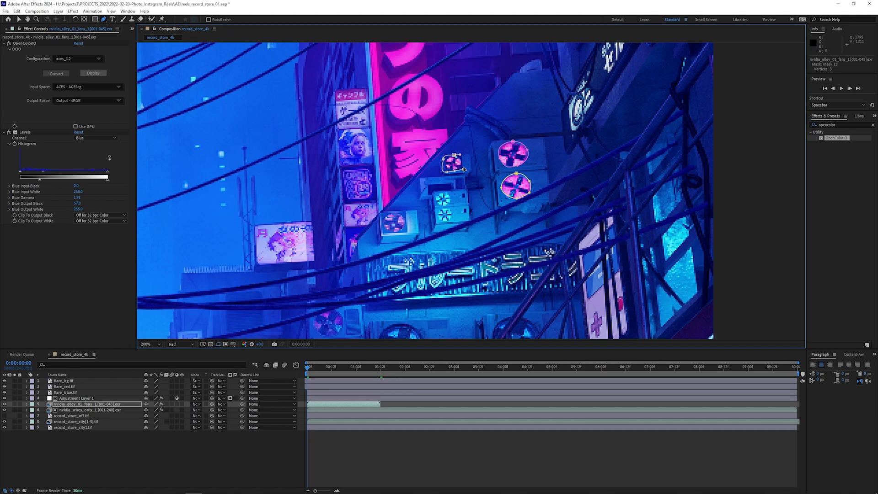
click(444, 191)
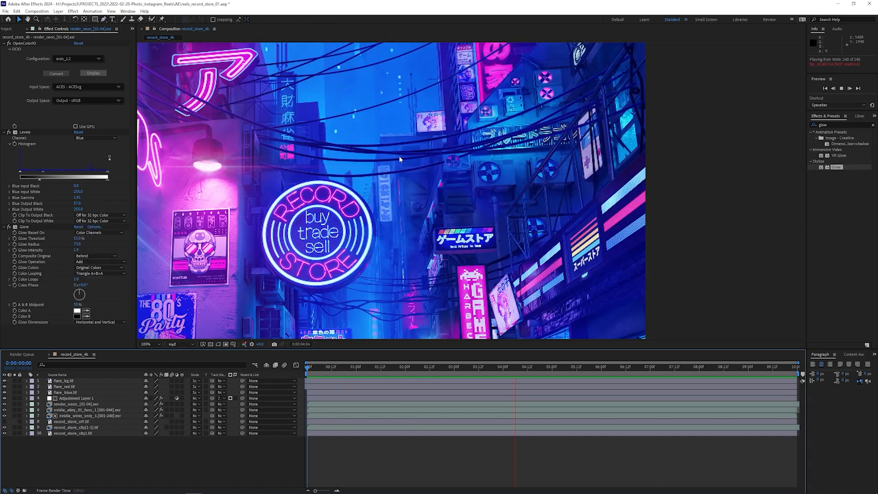
Step: Play back the composition in a wider view to examine the animated neon signs, fans and wires
scroll(365, 158, down, 2)
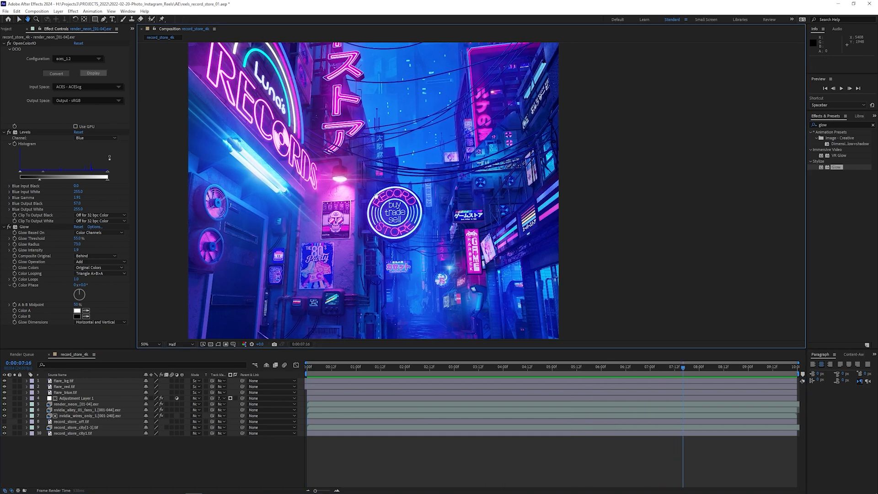
key(h)
drag(339, 210, 382, 211)
key(space)
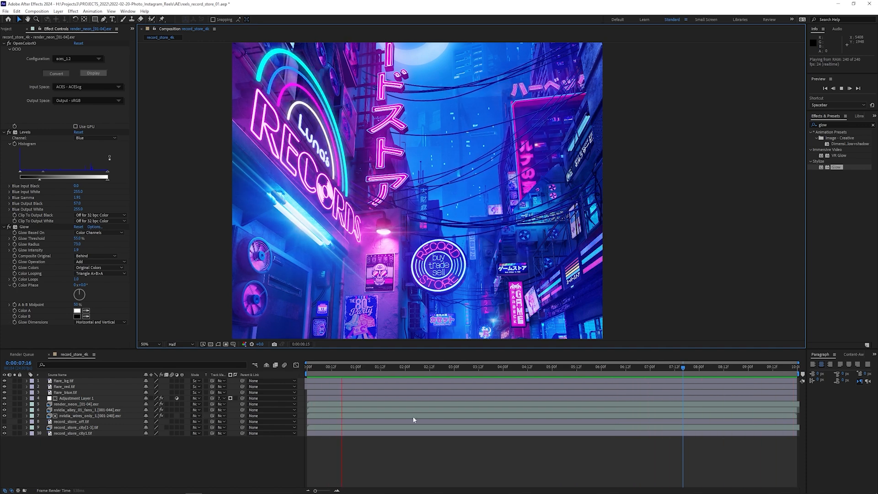
key(space)
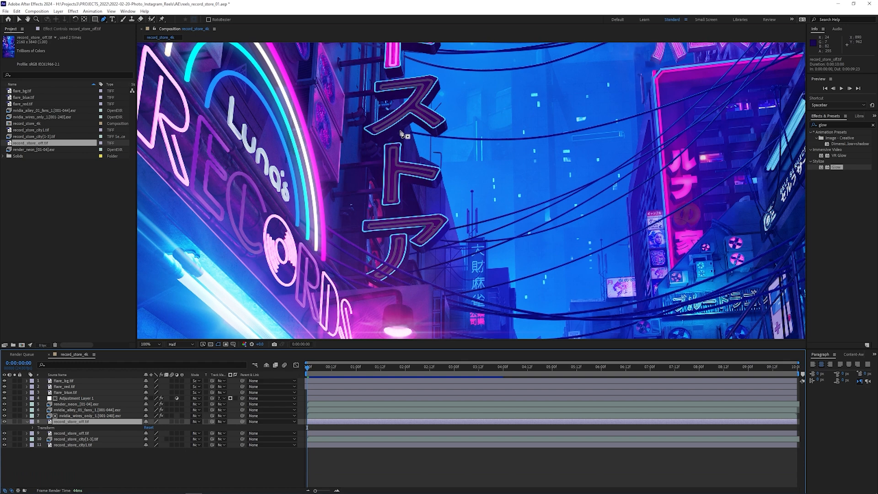
Step: Draw a closed mask around the neon ト character on the selected record_store_off.tif layer and feather its edges
click(400, 131)
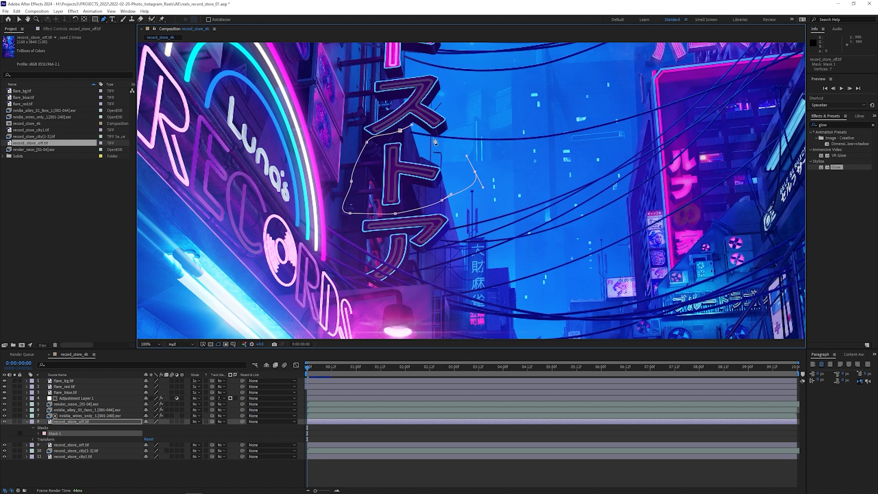
click(401, 133)
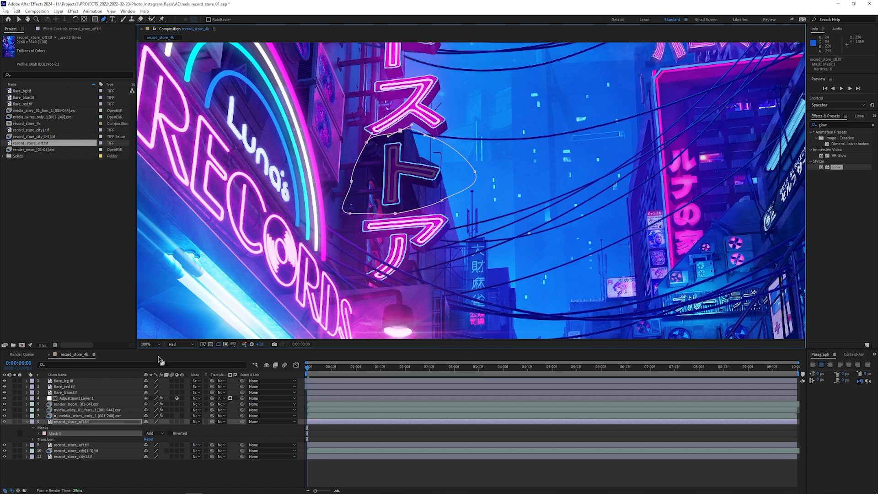
click(39, 433)
drag(160, 446, 184, 449)
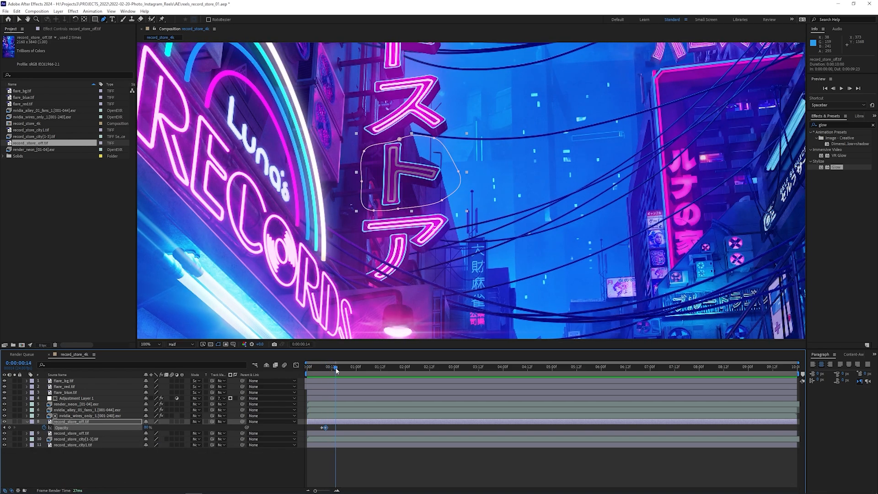
Step: Keyframe the masked ト layer's opacity alternating between 80% and 0% from about 0:00:00:14 to 0:00:01:02
click(148, 427)
text(100)
key(Return)
click(342, 368)
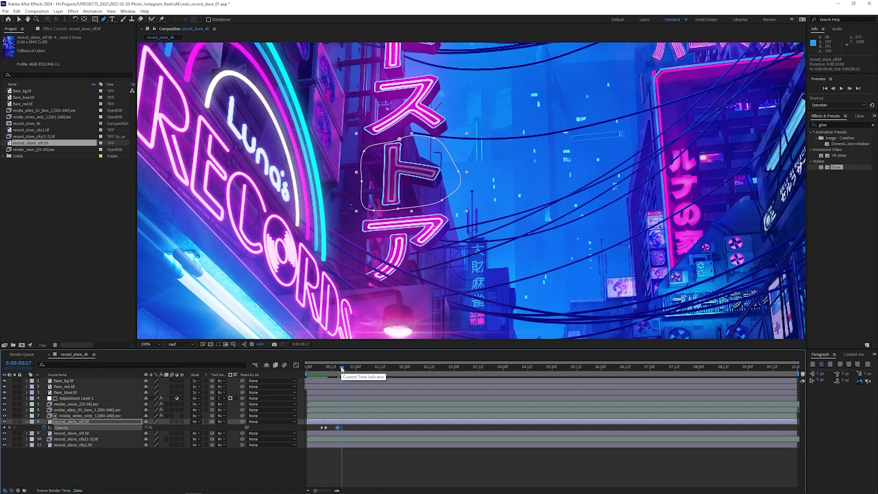
key(ctrl+v)
click(362, 368)
click(148, 427)
text(80)
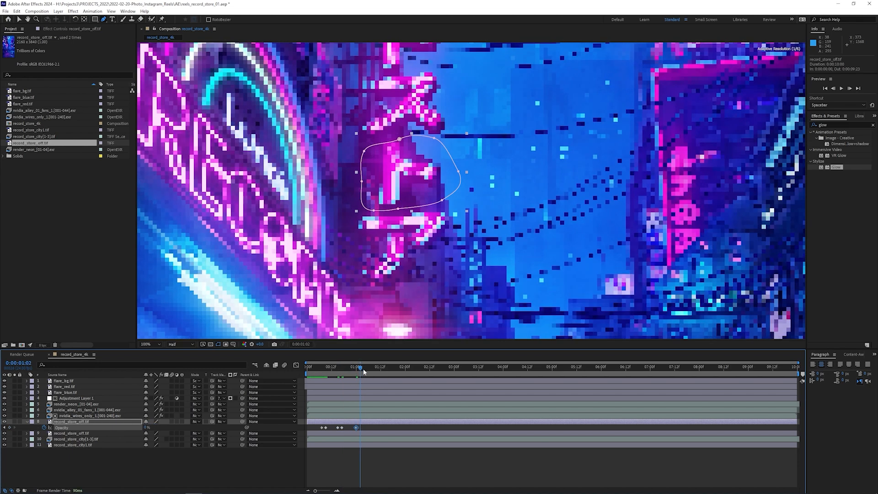
key(Return)
Step: Add ト layer opacity keyframes of 0% near 0:00:01:10 and 80% near 0:00:01:15
click(376, 368)
click(148, 428)
text(0)
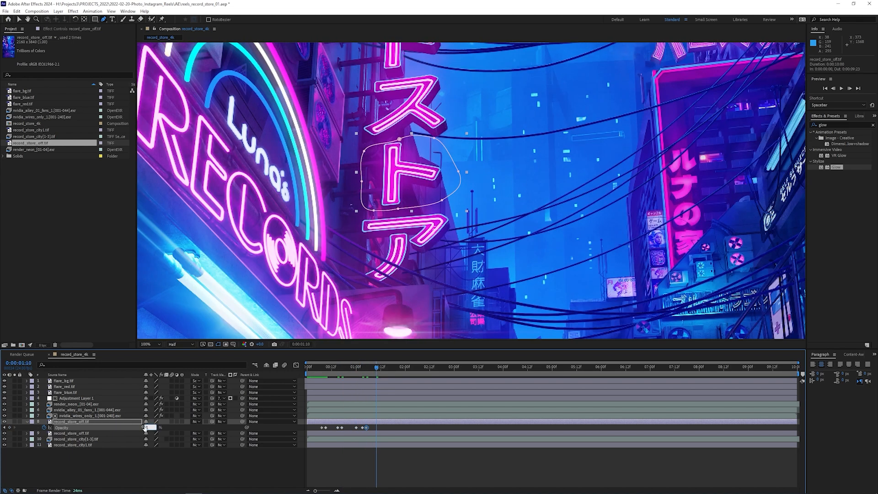
key(Return)
click(384, 368)
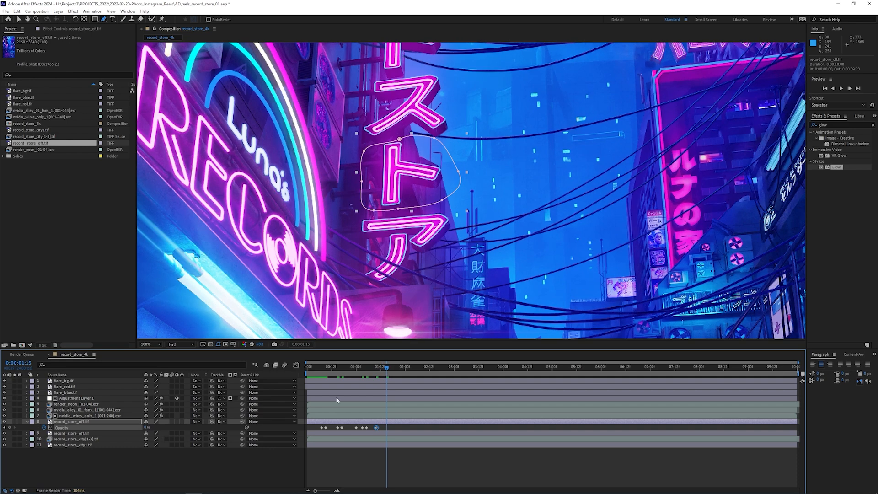
click(379, 371)
click(382, 368)
click(148, 427)
text(80)
key(Return)
Step: Keyframe the ト layer's opacity at about 80% at 0:00:01:17, and at 0% a few frames after that
click(392, 368)
drag(148, 428, 147, 427)
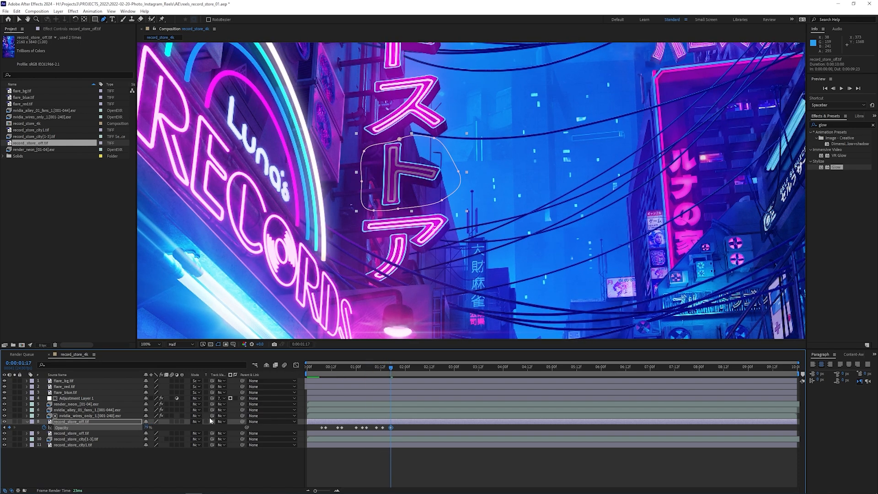
click(399, 368)
click(147, 427)
text(0)
key(Return)
Step: Start a second ト flicker with opacity keyframes of 0% at 0:00:03:17 and 80% a few frames on
drag(402, 368, 489, 369)
click(146, 428)
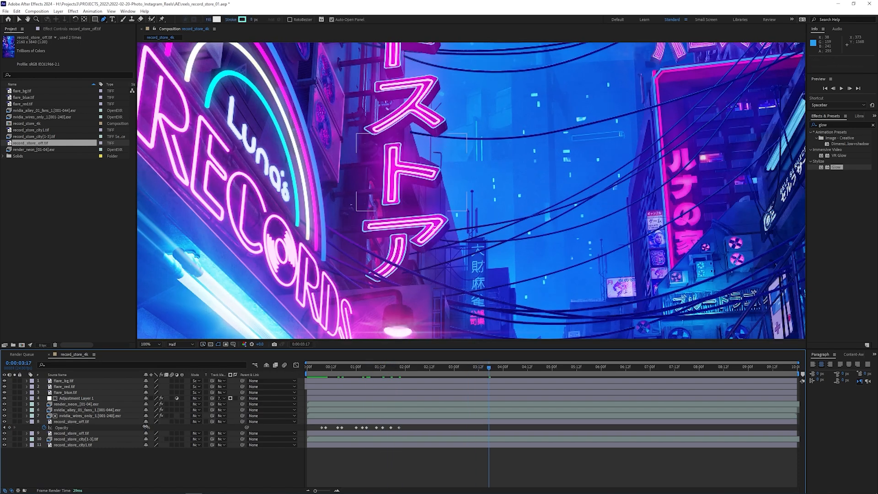
text(0)
key(Return)
key(Page_Down)
key(Page_Down)
key(Page_Down)
click(146, 427)
text(80)
key(Return)
Step: Extend the second ト flicker with alternating opacity keyframes around 0:00:04:03, closing with a 0% keyframe
key(Page_Down)
key(Page_Down)
key(Page_Down)
key(Page_Down)
key(Page_Down)
drag(148, 427, 147, 427)
key(Page_Down)
key(Page_Down)
click(147, 428)
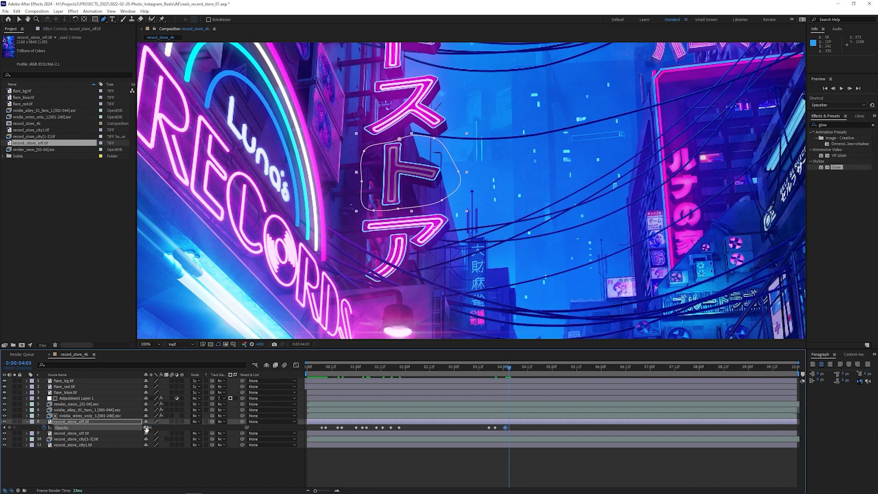
key(Page_Down)
key(Page_Down)
key(Page_Down)
click(147, 428)
text(0)
key(Return)
Step: Keyframe the ト layer's opacity at 80% before 0:00:04:15 and at 0% several frames after it
key(Page_Down)
key(Page_Down)
key(Page_Down)
click(147, 429)
text(80)
key(Return)
key(Page_Down)
key(Page_Down)
key(Page_Down)
key(Page_Down)
key(Page_Down)
key(Page_Down)
key(Page_Down)
key(Page_Down)
key(Page_Down)
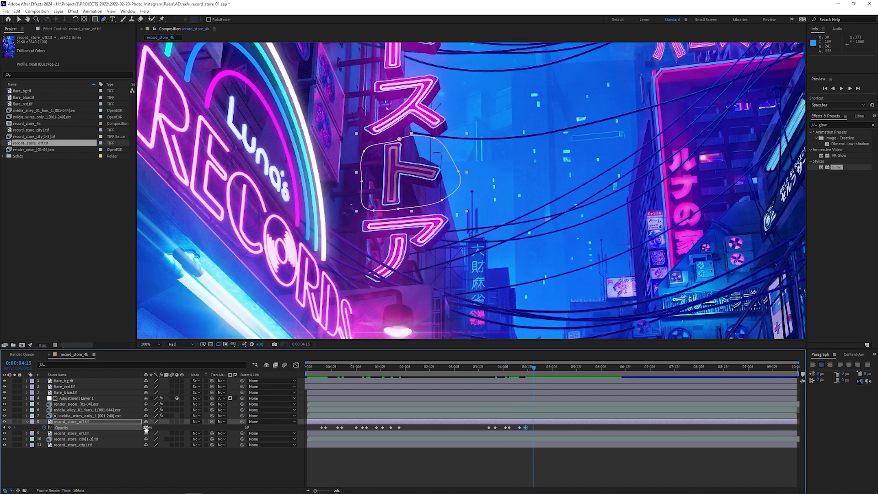
click(146, 428)
key(0)
key(Return)
Step: Finish the second ト flicker around 0:00:05:00 with opacity keyframes of 80% and a closing 0%
key(Page_Down)
key(Page_Down)
drag(148, 428, 147, 429)
key(Page_Down)
key(Page_Down)
click(146, 428)
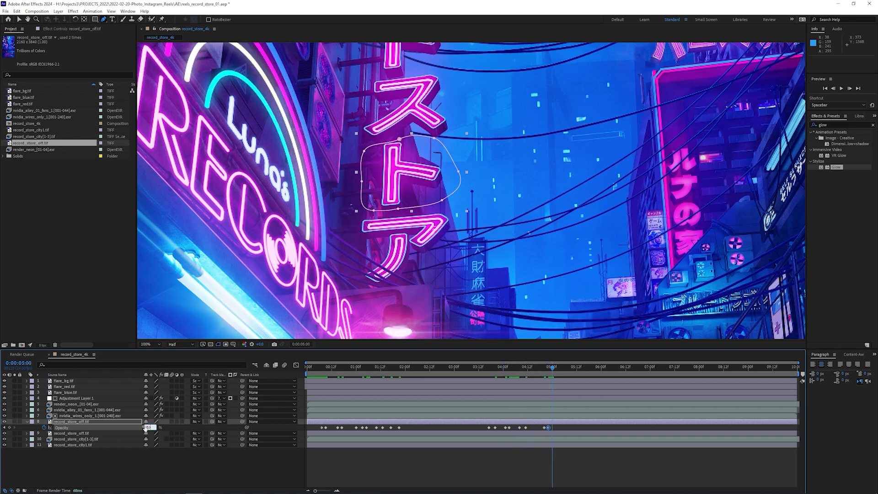
text(80)
key(Return)
key(Page_Down)
key(Page_Down)
click(149, 428)
text(0)
key(Return)
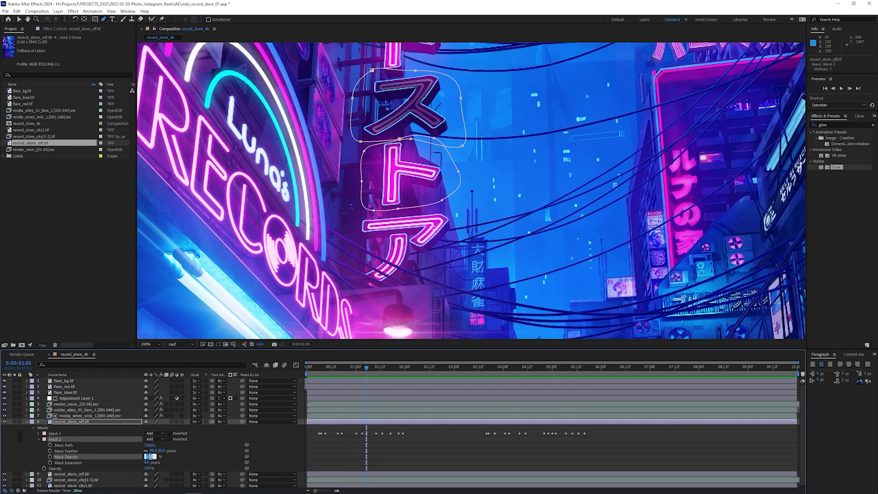
Step: Start Mask Opacity keyframes for Mask 2 around the ス character at 0% at 0:00:01:05, with 80% a few frames on
text(0)
key(Return)
click(50, 456)
drag(368, 369, 378, 370)
click(147, 457)
text(80)
key(Return)
Step: Bring Mask 2's opacity back to 0% near 0:00:01:10 and add further flicker keyframes just past 0:00:01:12
click(147, 456)
text(0)
key(Return)
key(Page_Down)
key(Page_Down)
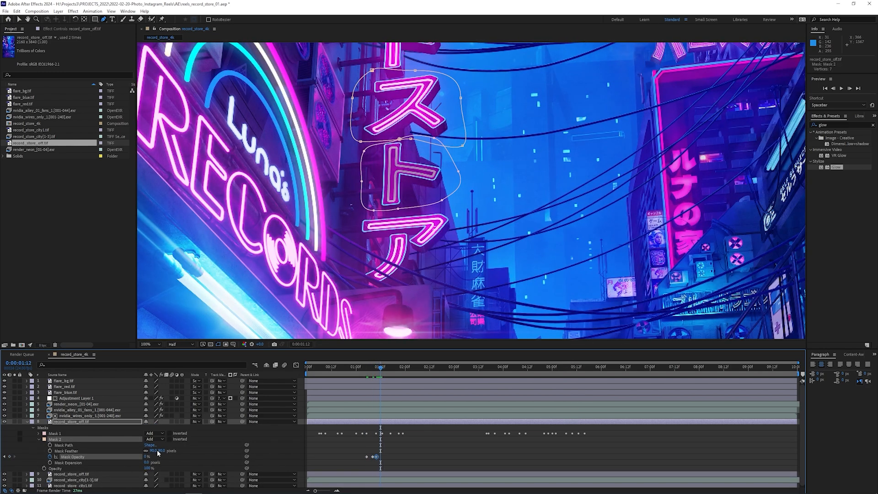
key(Page_Down)
key(Page_Down)
click(146, 456)
text(0)
key(Return)
Step: Keyframe another ス flicker around 0:00:01:21 by alternating Mask 2's opacity between 0% and 80%
key(Page_Down)
key(Page_Down)
key(Page_Down)
key(Page_Down)
key(Page_Down)
key(Page_Down)
key(Page_Down)
click(147, 457)
text(0)
key(Return)
key(Page_Down)
key(Page_Down)
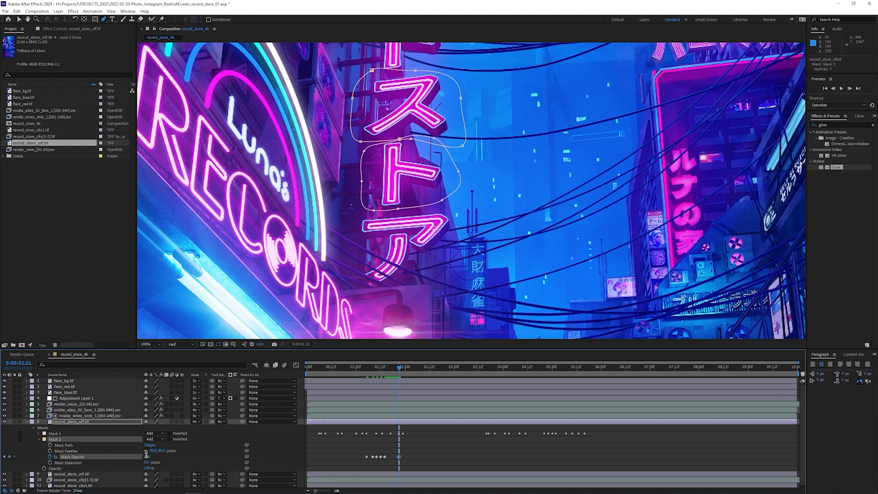
click(147, 456)
text(80)
key(Return)
Step: Add Mask 2 opacity keyframes of 80% and 0% shortly before 0:00:02:12
key(Page_Down)
key(Page_Down)
key(Page_Down)
key(Page_Down)
key(Page_Down)
key(Page_Down)
key(Page_Down)
key(Page_Down)
key(Page_Down)
key(Page_Down)
click(146, 456)
text(80)
key(Return)
key(Page_Down)
key(Page_Down)
click(147, 457)
text(0)
key(Return)
Step: Keyframe Mask 2's opacity at 0% several frames past 0:00:02:12 to prolong the ス flicker
key(Page_Down)
key(Page_Down)
key(Page_Down)
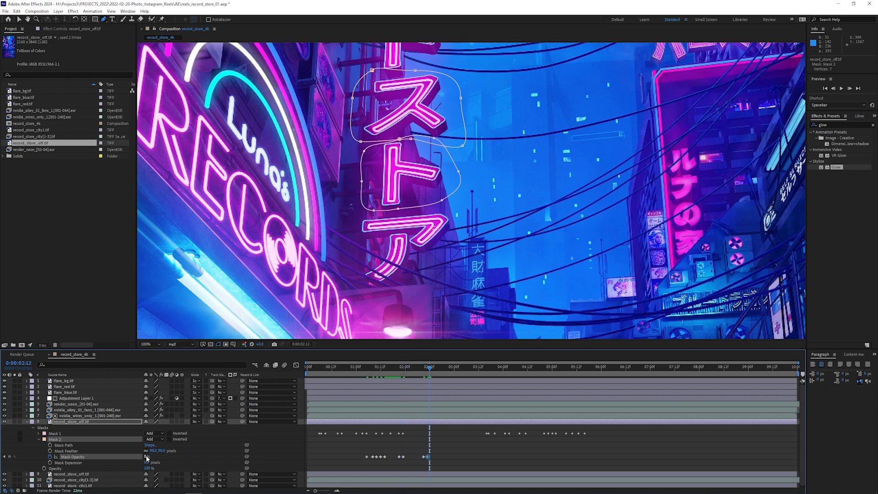
key(Page_Down)
key(Page_Down)
key(Page_Down)
click(146, 457)
text(0)
key(Return)
Step: Add further Mask 2 opacity keyframes between 0:00:02:12 and 0:00:03:00, including one at 0%
key(Page_Down)
key(Page_Down)
key(Page_Down)
key(Page_Down)
key(Page_Down)
click(146, 456)
text(0)
key(Return)
key(Page_Down)
key(Page_Down)
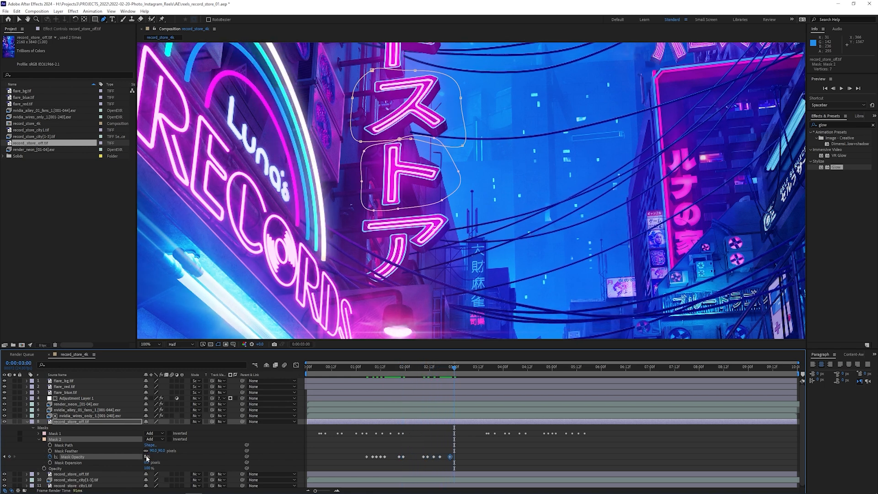
Step: Close this flicker with Mask 2 opacity keyframes from 0:00:03:00 to a few frames past it, ending at 0%
click(146, 457)
key(Page_Down)
key(Page_Down)
click(146, 456)
text(0)
key(Return)
key(Page_Down)
key(Page_Down)
key(Page_Down)
Step: Start a new Mask 2 flicker at 0:00:04:14 and keyframe its opacity at 80% over the following frames
drag(528, 368, 532, 367)
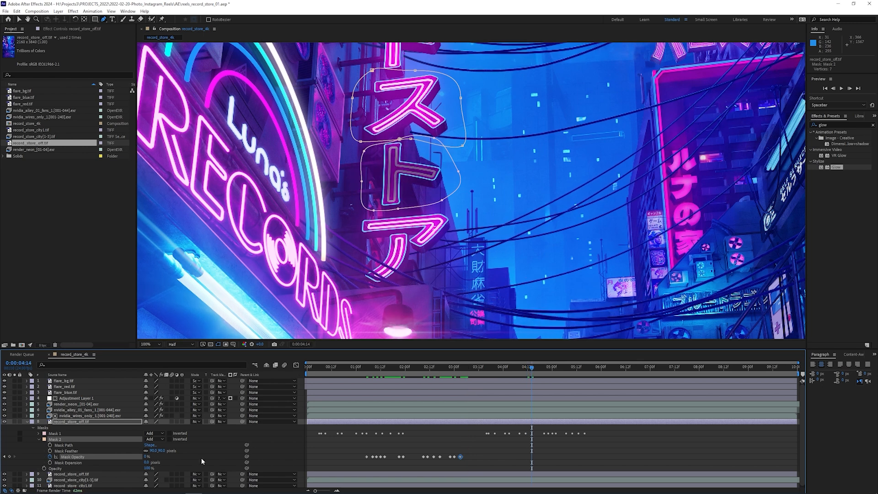
key(Page_Down)
key(Page_Down)
click(146, 456)
text(80)
key(Return)
key(Page_Down)
key(Page_Down)
click(147, 457)
text(80)
key(Return)
key(Page_Down)
key(Page_Down)
Step: Keyframe Mask 2's opacity at 0:00:04:20 and add an 80% keyframe just before 0:00:05:15
click(147, 456)
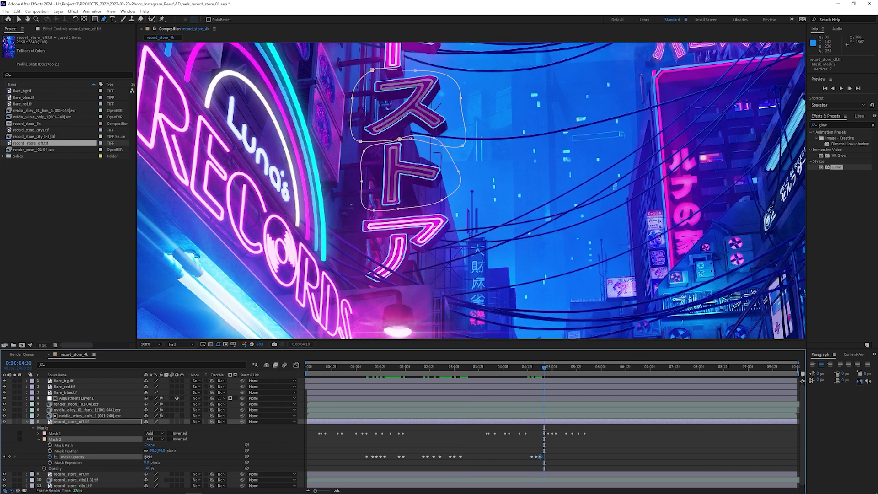
key(Page_Down)
key(Page_Down)
click(146, 456)
text(80)
key(Return)
key(Page_Down)
key(Page_Down)
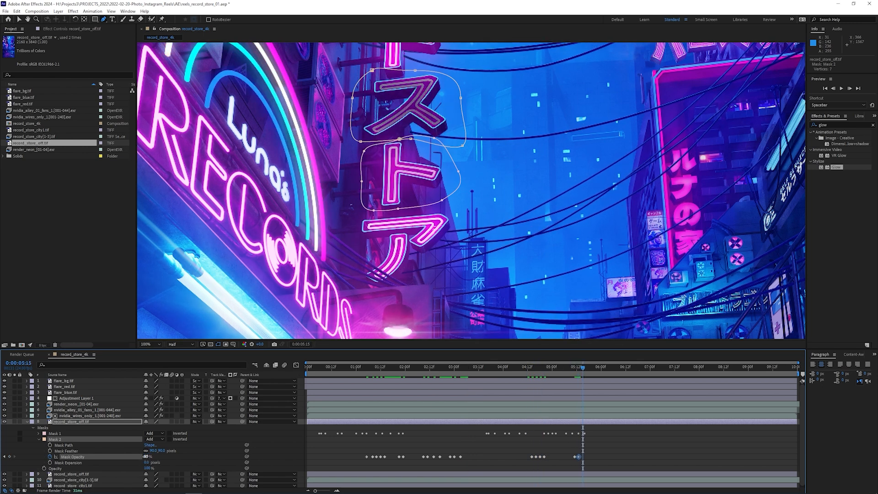
Step: Alternate Mask 2's opacity between 0% and 80% with keyframes from 0:00:05:15 to just before 0:00:05:23
key(Page_Down)
key(Page_Down)
click(146, 456)
text(0)
key(Return)
key(Page_Down)
key(Page_Down)
click(146, 457)
text(80)
key(Return)
key(Page_Down)
key(Page_Down)
Step: Continue the Mask 2 flicker from 0:00:05:23 with an 80% opacity keyframe, returning to 0% at 0:00:06:08
click(145, 457)
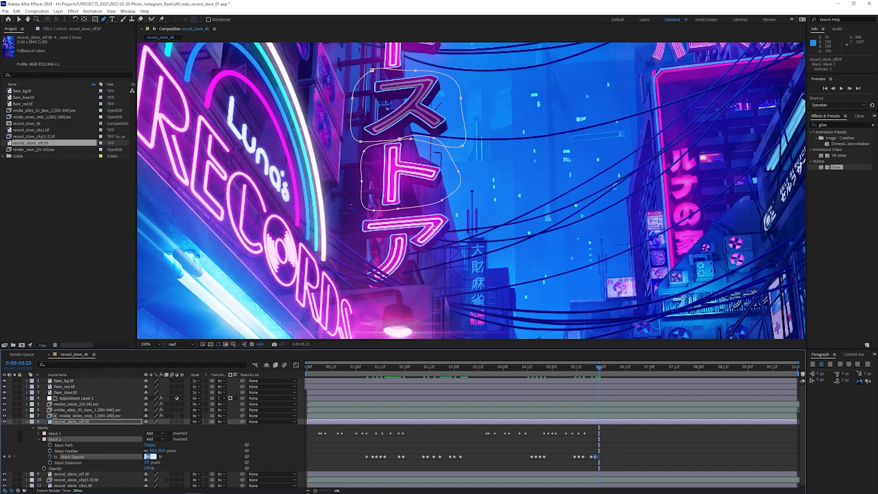
key(Page_Down)
key(Page_Down)
key(Page_Down)
click(146, 456)
text(80)
key(Return)
key(Page_Down)
key(Page_Down)
click(146, 457)
text(0)
key(Return)
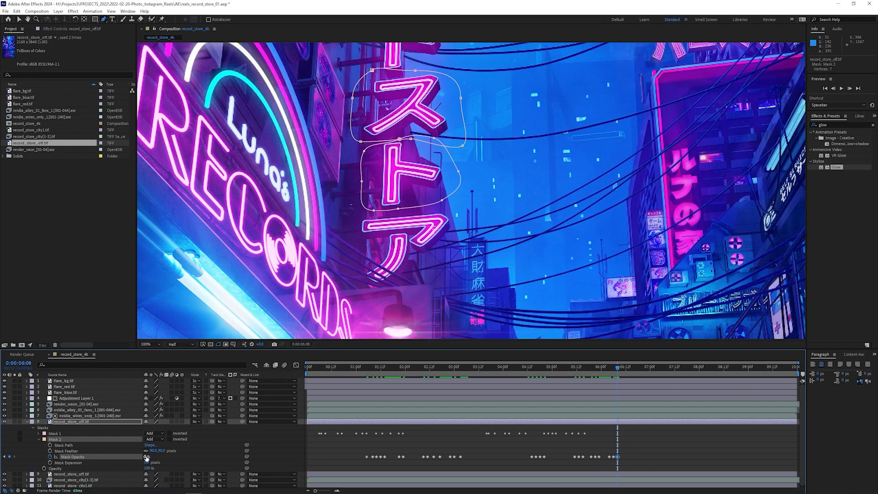
Step: Begin another Mask 2 flicker near 0:00:07:00 with a 0% opacity keyframe, followed by 80% at 0:00:07:02
click(642, 369)
mouse_move(642, 371)
mouse_down()
mouse_move(639, 384)
mouse_move(650, 383)
mouse_up()
click(146, 457)
text(0)
key(Return)
key(Page_Down)
key(Page_Down)
click(146, 456)
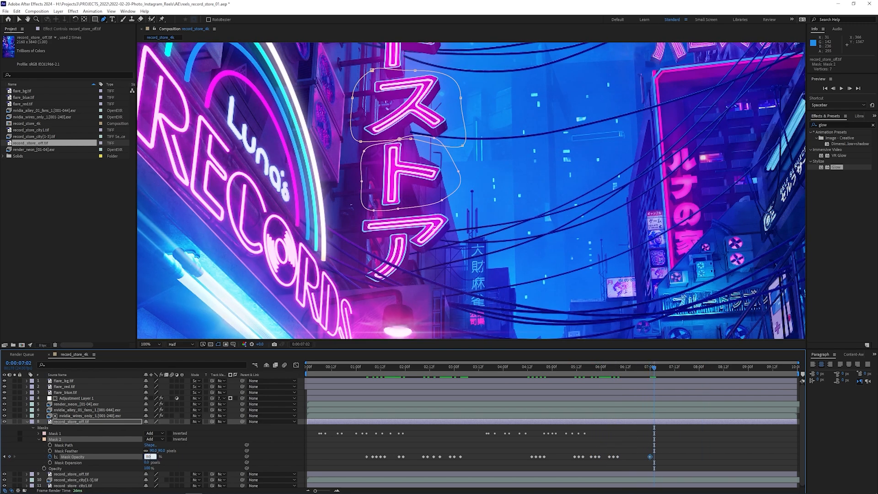
text(80)
key(Return)
Step: Keyframe Mask 2's opacity back to 0% a few frames past 0:00:07:02
key(Page_Down)
key(Page_Down)
key(Page_Down)
key(Page_Down)
click(146, 457)
text(0)
key(Return)
Step: Start the last Mask 2 flicker at 0:00:08:09 and keyframe its opacity at 80% a few frames further on
key(Page_Down)
key(Page_Down)
key(Page_Down)
key(Page_Down)
key(Page_Down)
key(Page_Down)
key(Page_Down)
key(Page_Down)
key(Page_Down)
key(Page_Down)
key(Page_Down)
key(Page_Down)
key(Page_Down)
key(Page_Down)
key(Page_Down)
key(Page_Down)
key(Page_Down)
key(Page_Down)
key(Page_Down)
key(Page_Down)
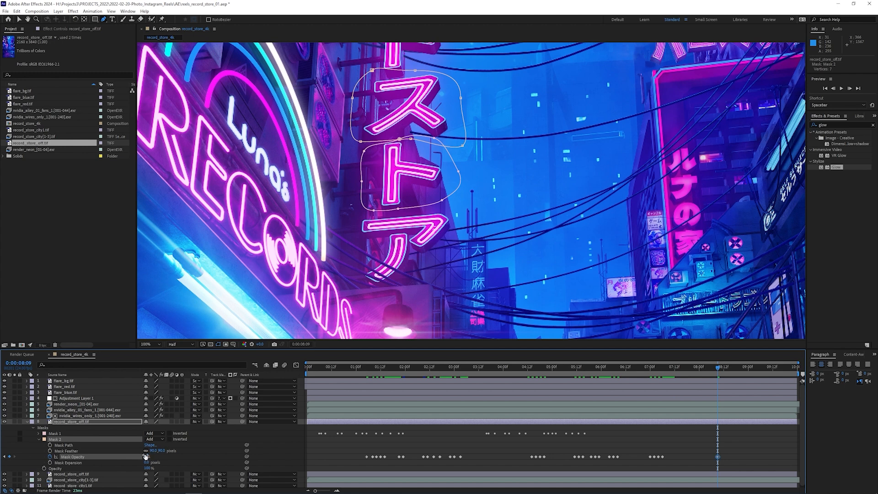
key(Page_Down)
key(Page_Down)
key(Page_Down)
click(146, 457)
text(80)
key(Return)
Step: Add further Mask 2 opacity keyframes up to 0:00:08:18, setting 0% on the final one
key(Page_Down)
key(Page_Down)
key(Page_Down)
click(146, 457)
key(Return)
key(Page_Down)
key(Page_Down)
key(Page_Down)
click(147, 457)
text(0)
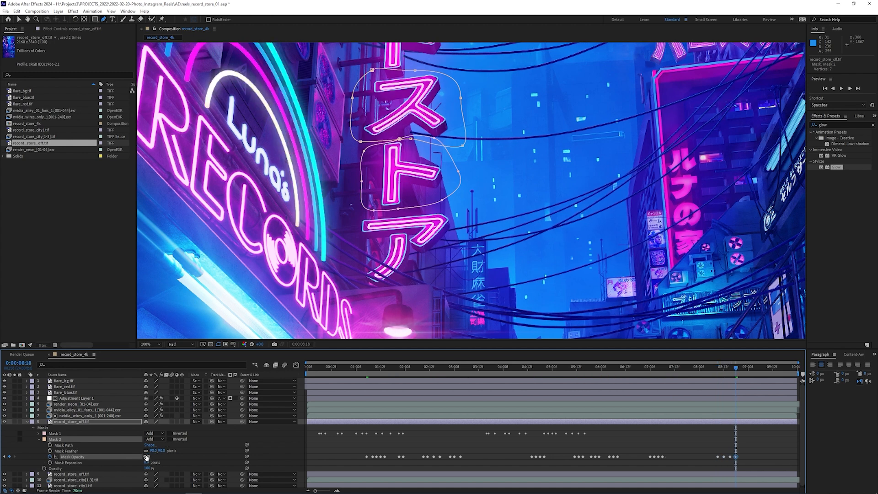
Step: Keyframe Mask 2's opacity at 80% a few frames past 0:00:08:18 and preview the flicker
key(Page_Down)
key(Page_Down)
key(Page_Down)
key(Page_Down)
key(Page_Down)
click(145, 456)
text(80)
key(Return)
key(space)
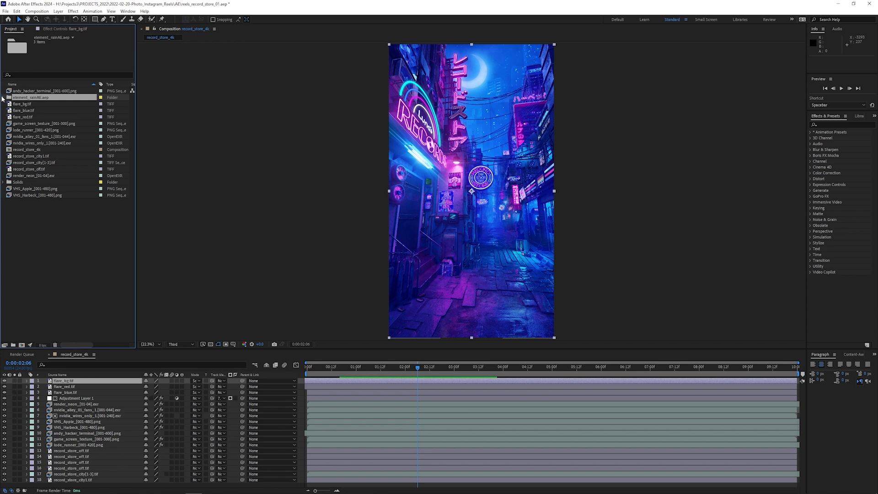
Step: Open the RainAE_seq composition from the imported element_rainAE.aep folder and view its full frame
click(3, 98)
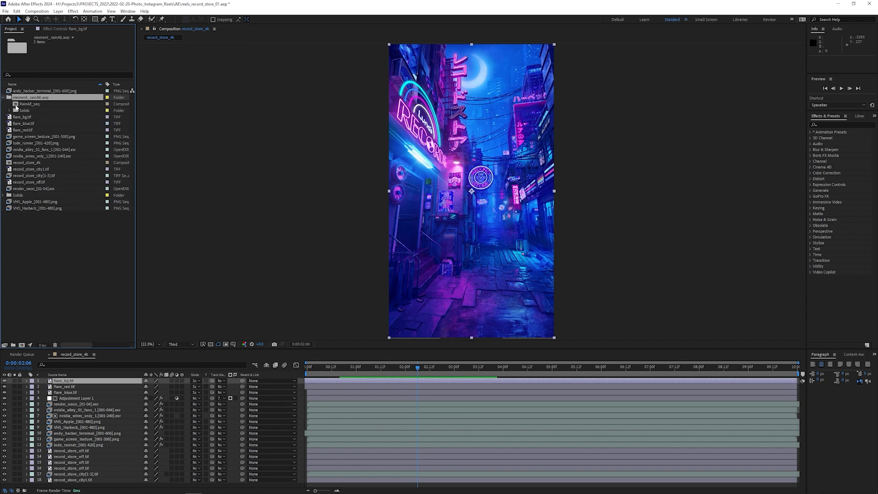
double_click(15, 106)
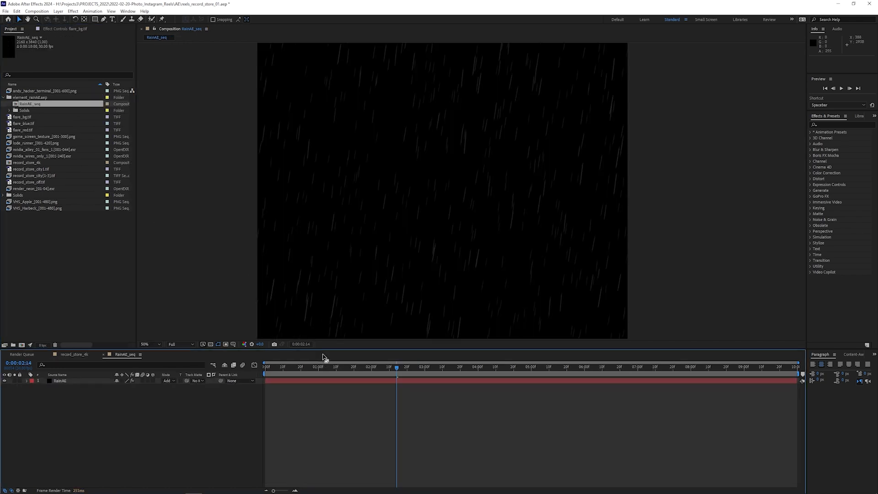
scroll(347, 308, down, 2)
scroll(366, 292, up, 1)
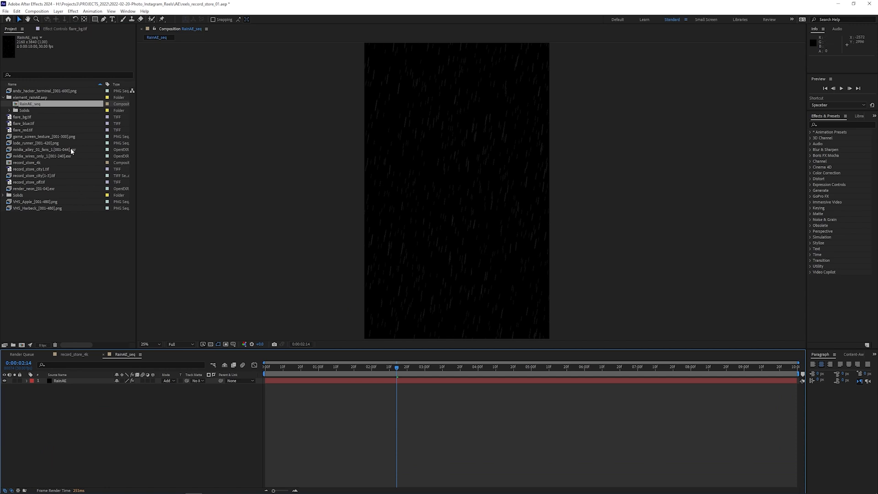
Step: Examine the CC Rainfall and Directional Blur settings on the RainAE layer and how the rain moves over time
click(83, 381)
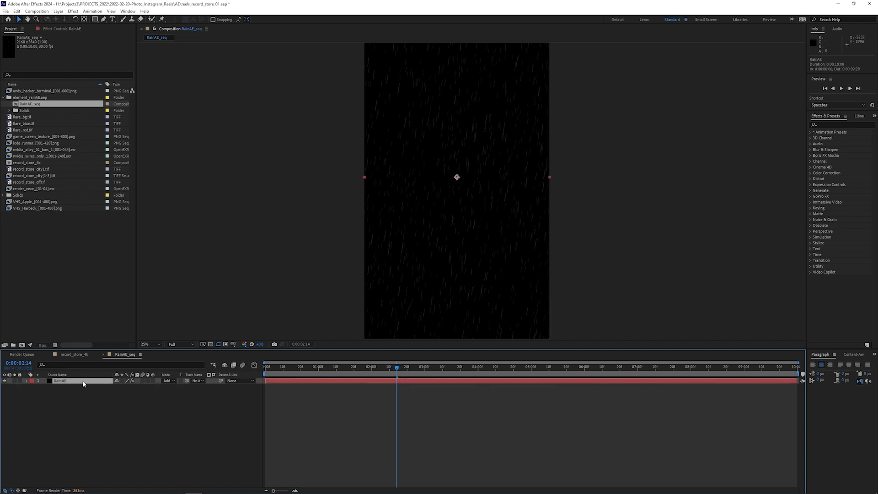
click(61, 29)
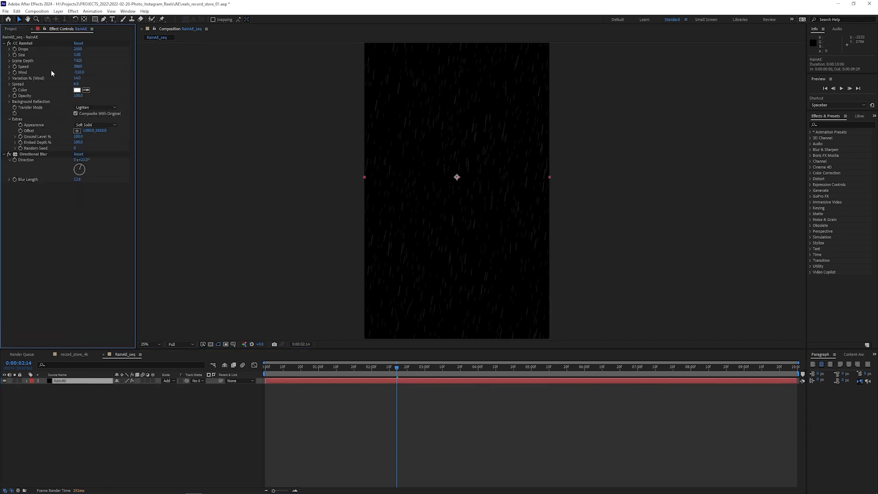
click(30, 44)
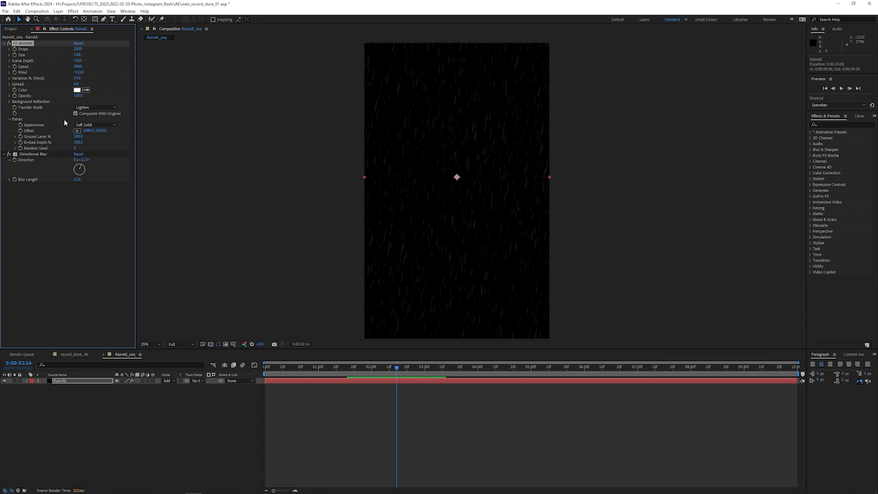
drag(361, 366, 398, 366)
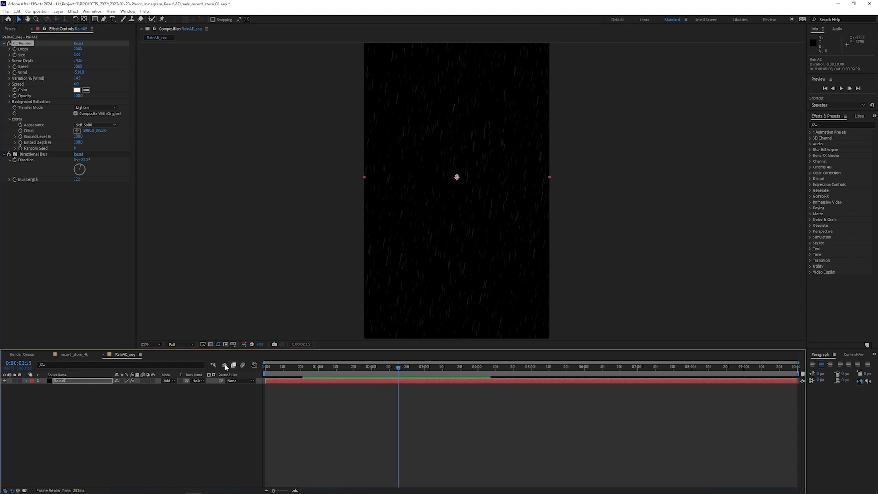
Step: Add Splash_ok.mov and Circle_ok.mov to record_store_4k directly below the RainAE layer and give both a lightening blend mode
click(26, 208)
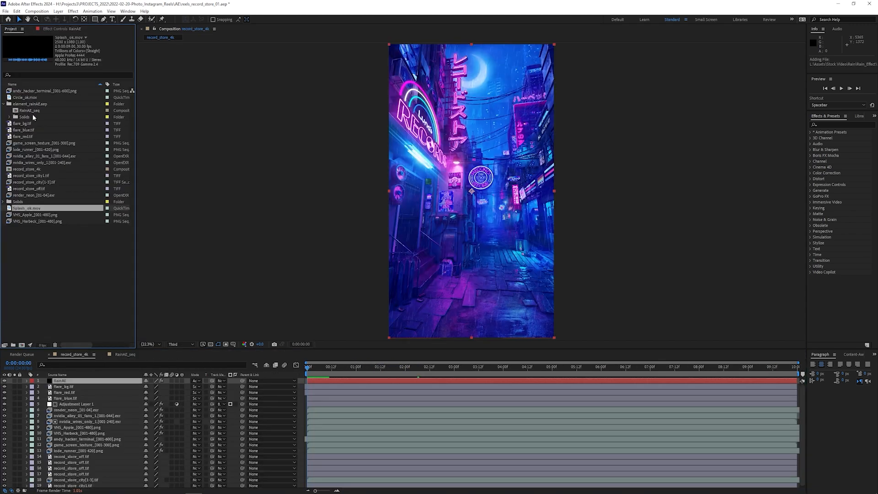
ctrl+click(24, 98)
drag(23, 98, 81, 384)
click(204, 386)
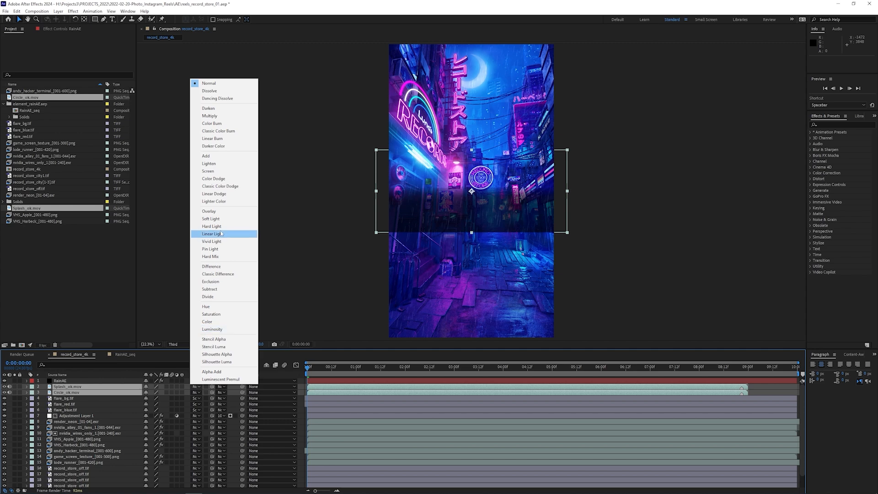
click(204, 164)
Step: Move the Splash_ok.mov and Circle_ok.mov layers down over the wet street and enlarge them to about 123%
drag(503, 207, 504, 311)
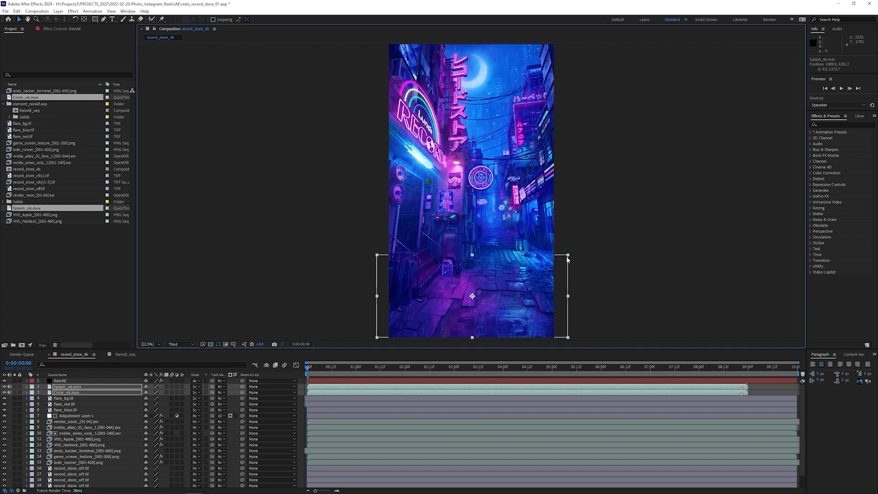
mouse_move(568, 257)
mouse_down()
mouse_move(596, 223)
mouse_move(569, 247)
mouse_move(565, 266)
mouse_up()
scroll(646, 308, up, 1)
scroll(646, 308, up, 2)
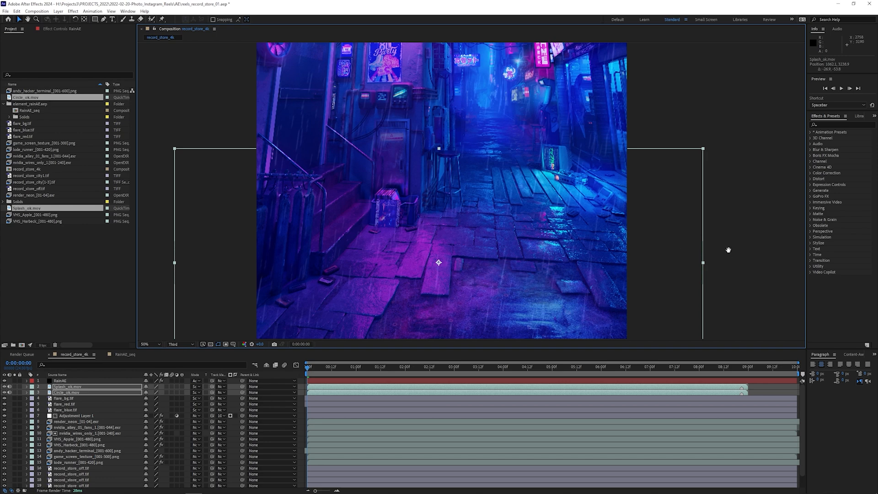
drag(729, 250, 727, 241)
Step: Shift both splash layers about 0:00:01:17 earlier and stretch them over the foreground pavement to about 124% by 151%
drag(636, 389, 551, 393)
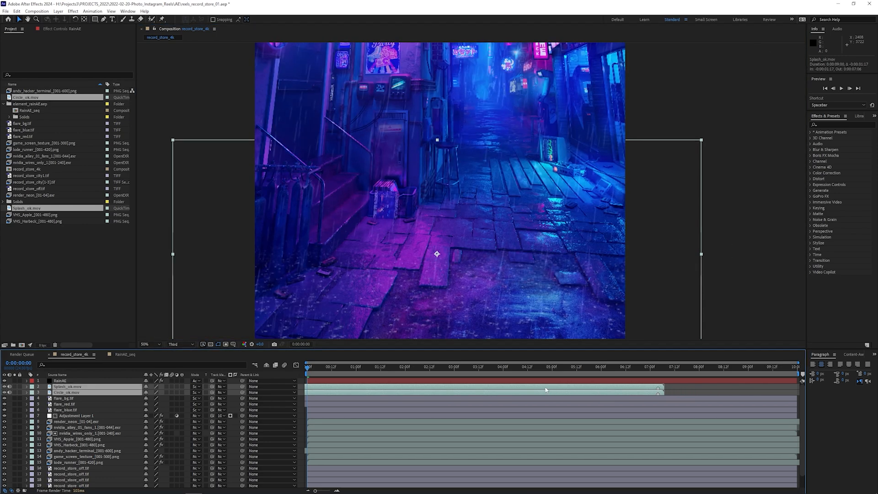
drag(576, 234, 690, 208)
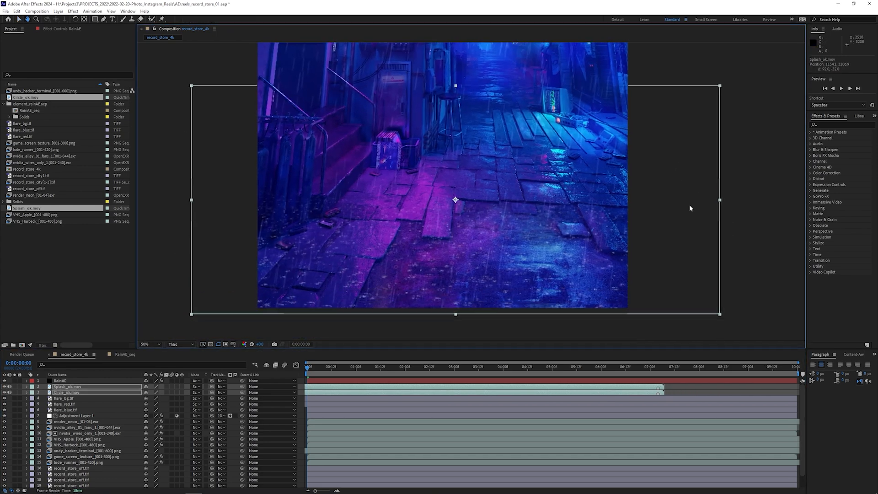
drag(720, 86, 723, 60)
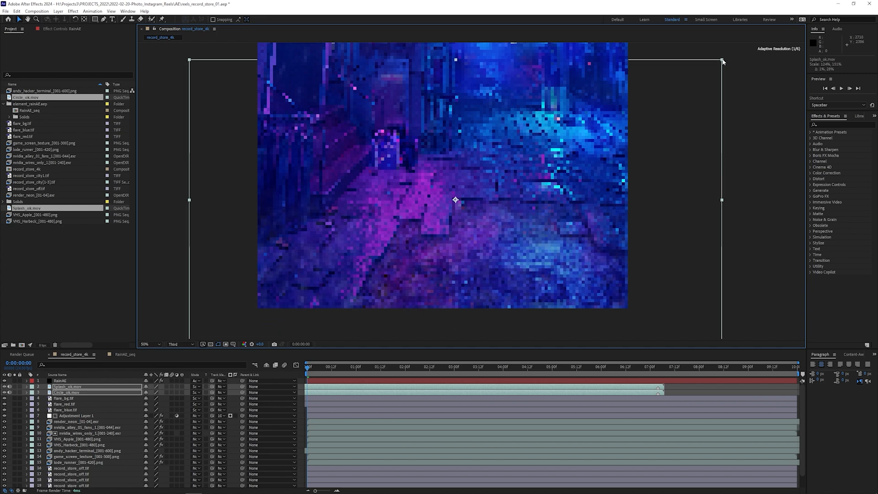
drag(537, 257, 537, 244)
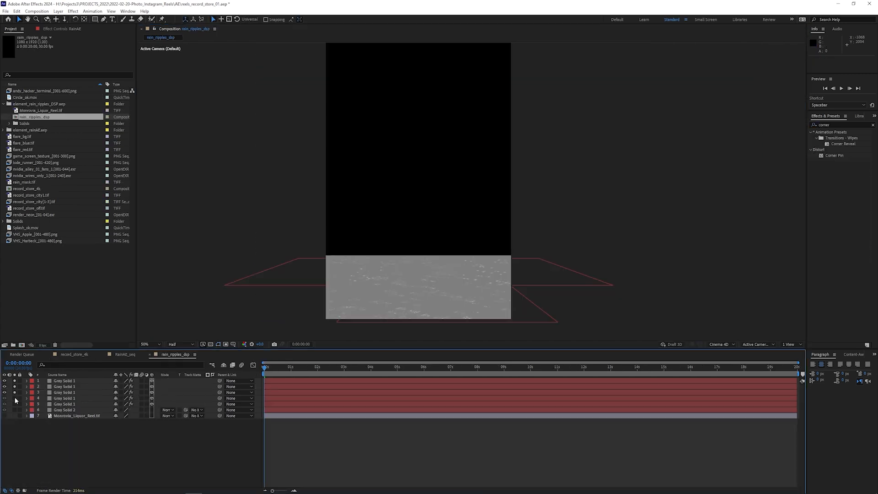
Step: Copy the five Grey Solid 1 ripple layers from rain_ripples_dsp into record_store_4k and move them down onto the street
click(15, 404)
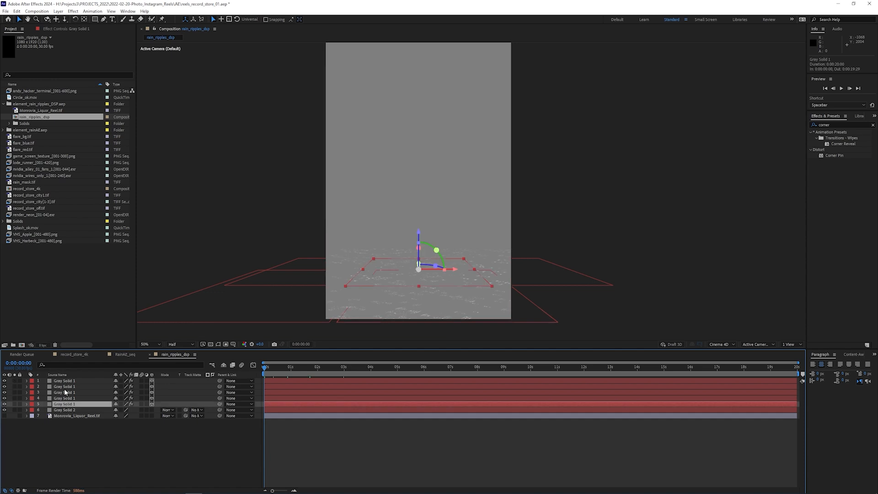
shift+click(68, 381)
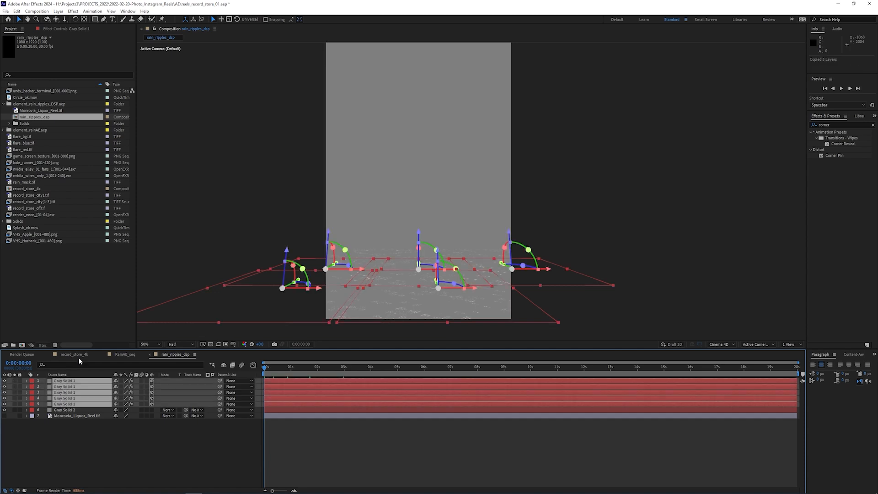
click(71, 357)
key(ctrl+v)
drag(426, 142, 426, 267)
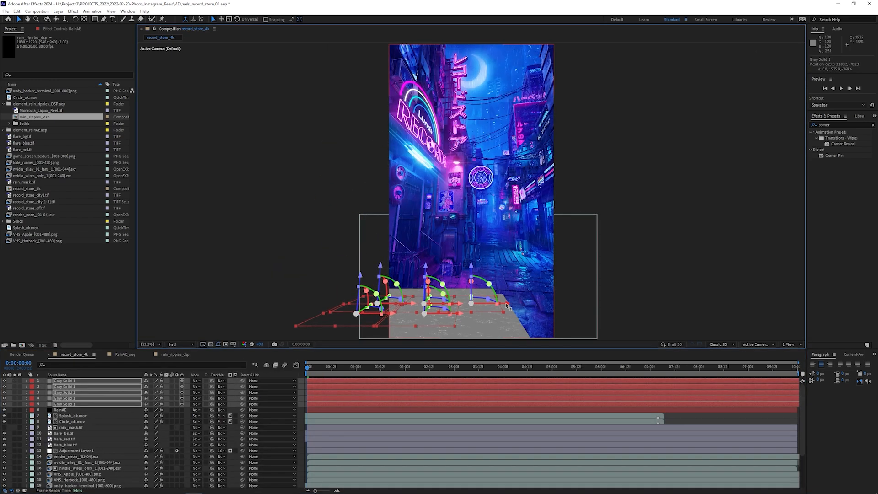
Step: Tilt the five Grey Solid 1 ripple layers to an X orientation of about 272° and shift them across to cover the street
drag(510, 307, 565, 309)
mouse_move(479, 266)
mouse_down()
mouse_move(480, 244)
mouse_move(479, 279)
mouse_up()
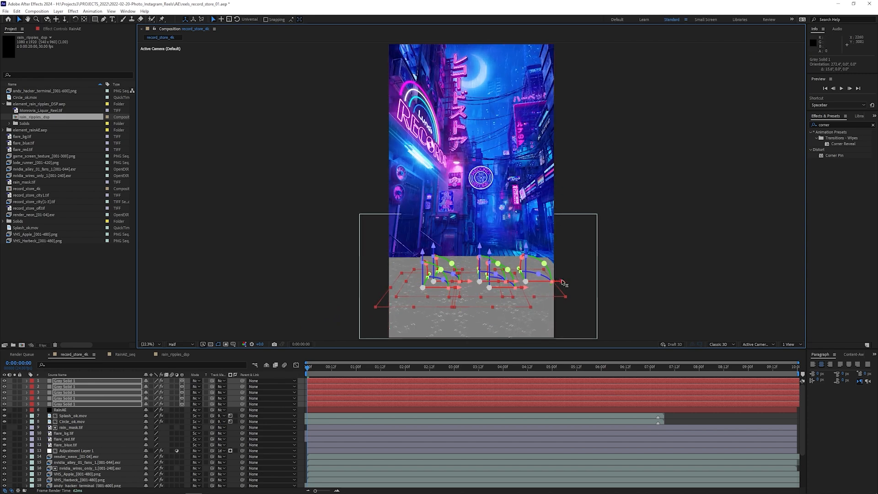
mouse_move(563, 283)
mouse_down()
mouse_move(551, 288)
mouse_move(580, 283)
mouse_up()
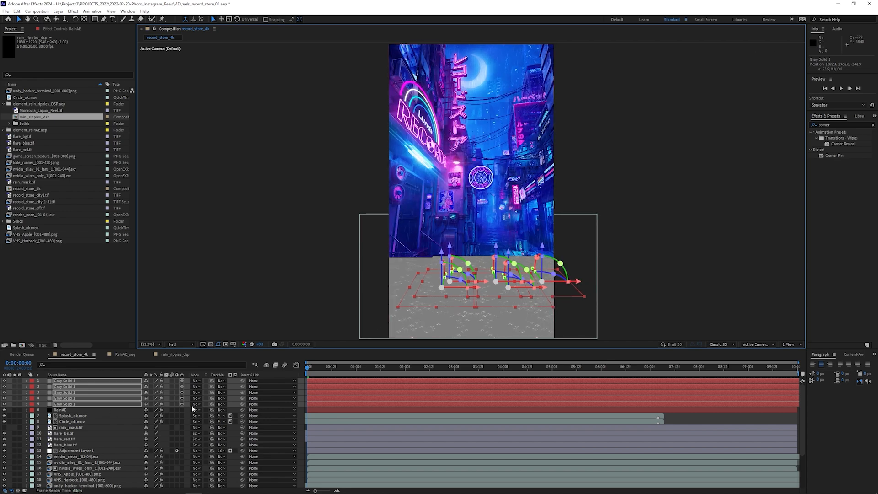
Step: Matte the five Grey Solid 1 ripple layers with the luma of rain_mask.tif and set their blend mode to Overlay
drag(212, 405, 76, 424)
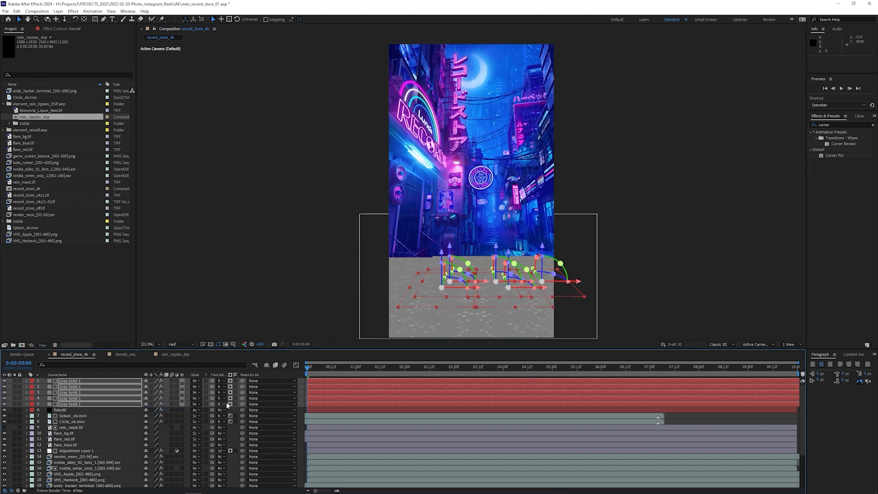
click(197, 386)
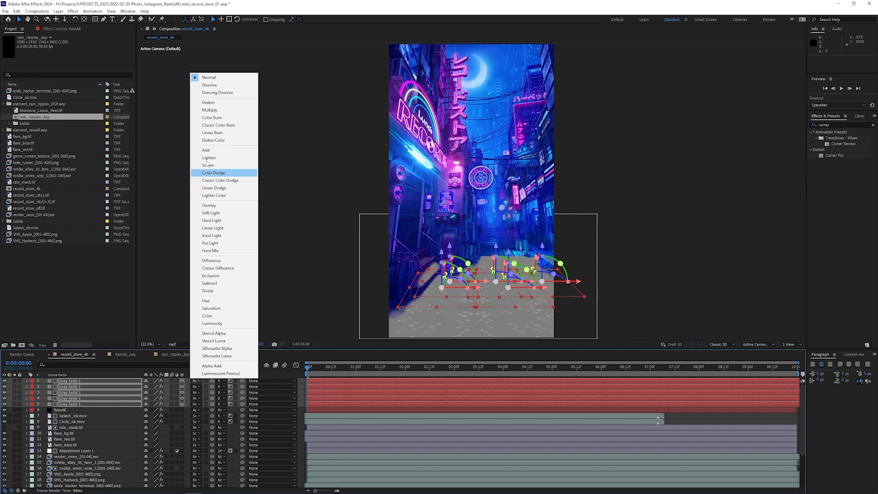
click(224, 206)
Step: Toggle the five ripple layers off and on to compare the foreground pavement with and without the ripples
drag(5, 404, 4, 381)
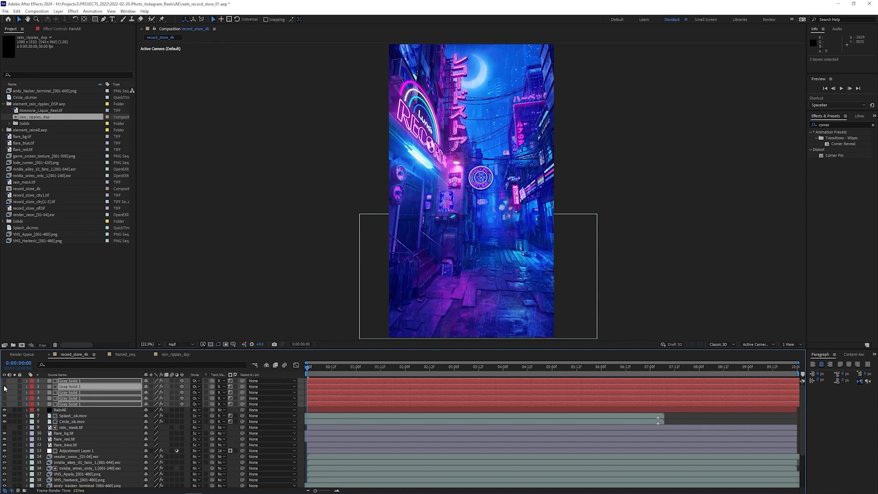
click(4, 386)
scroll(306, 322, up, 3)
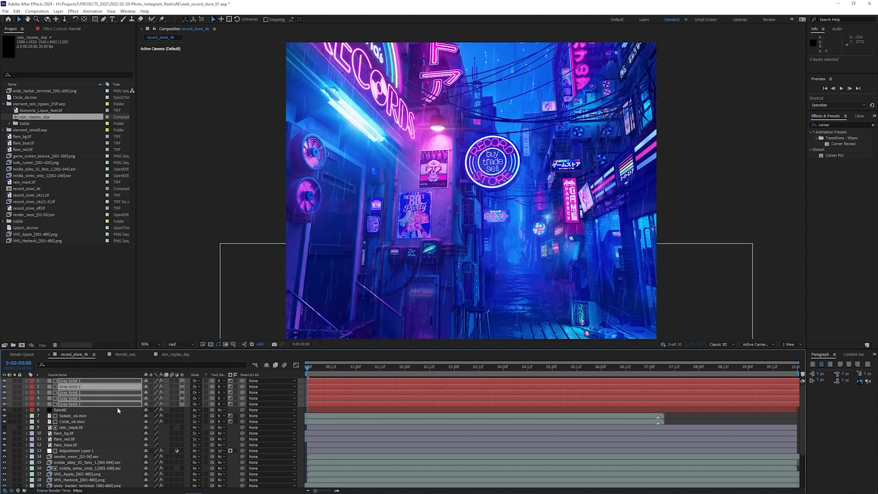
drag(402, 279, 402, 82)
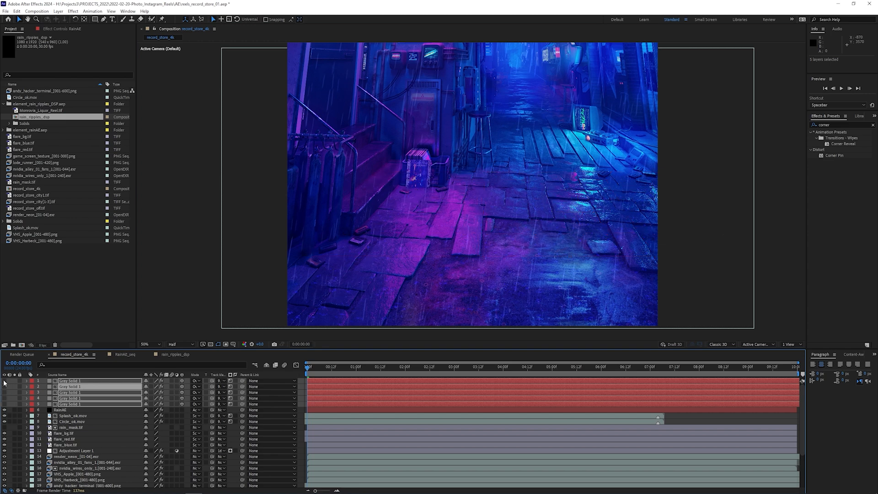
scroll(471, 189, down, 2)
drag(307, 127, 289, 220)
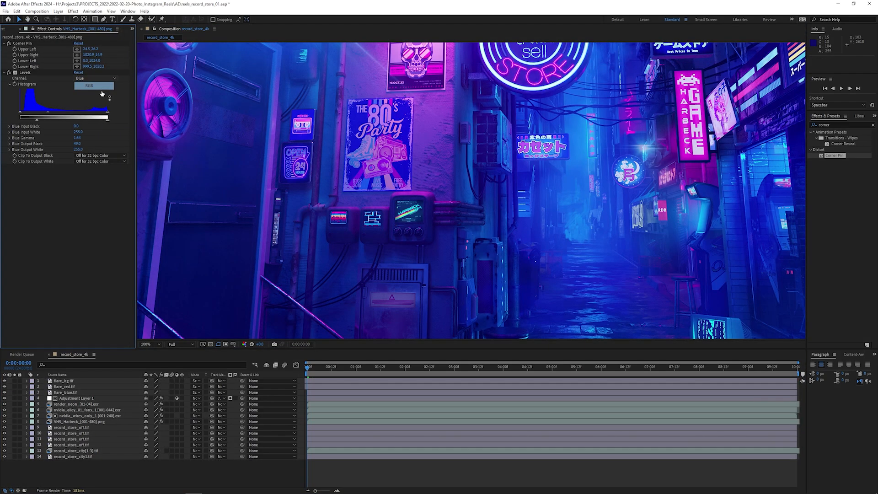